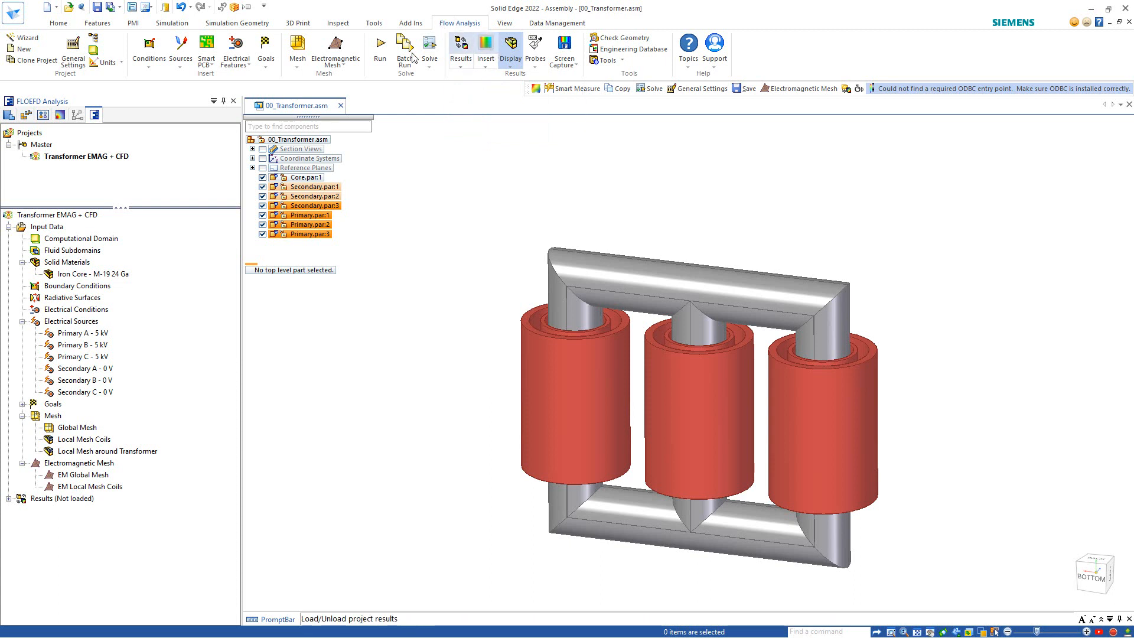
Create a new flow analysis project with the wizard, naming it Test in the current configuration.
click(26, 39)
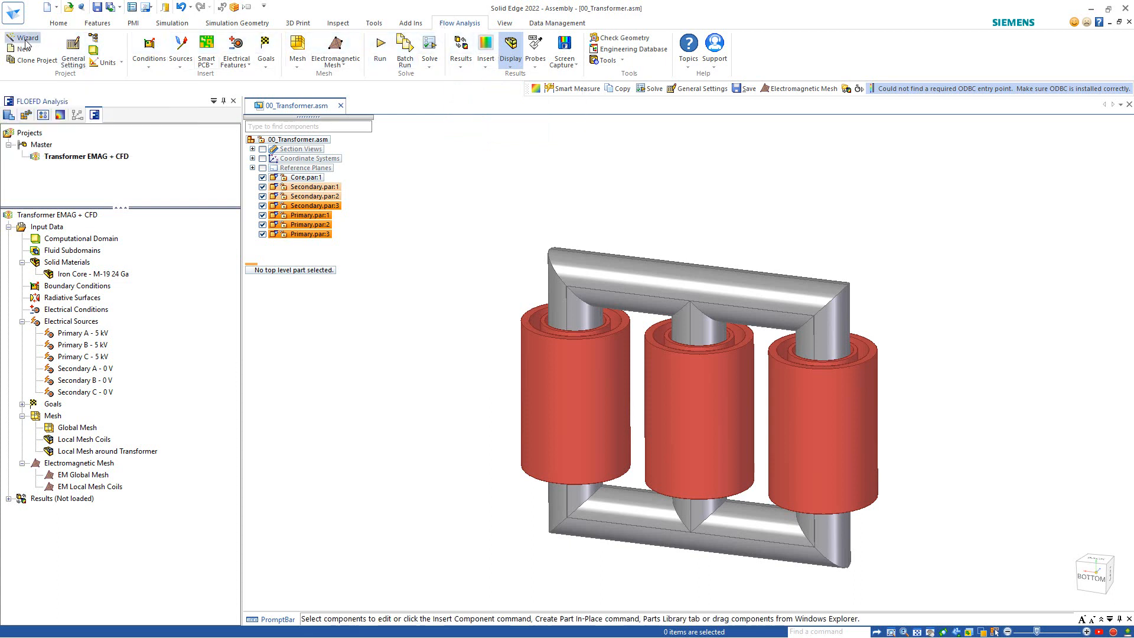
drag(553, 217, 458, 218)
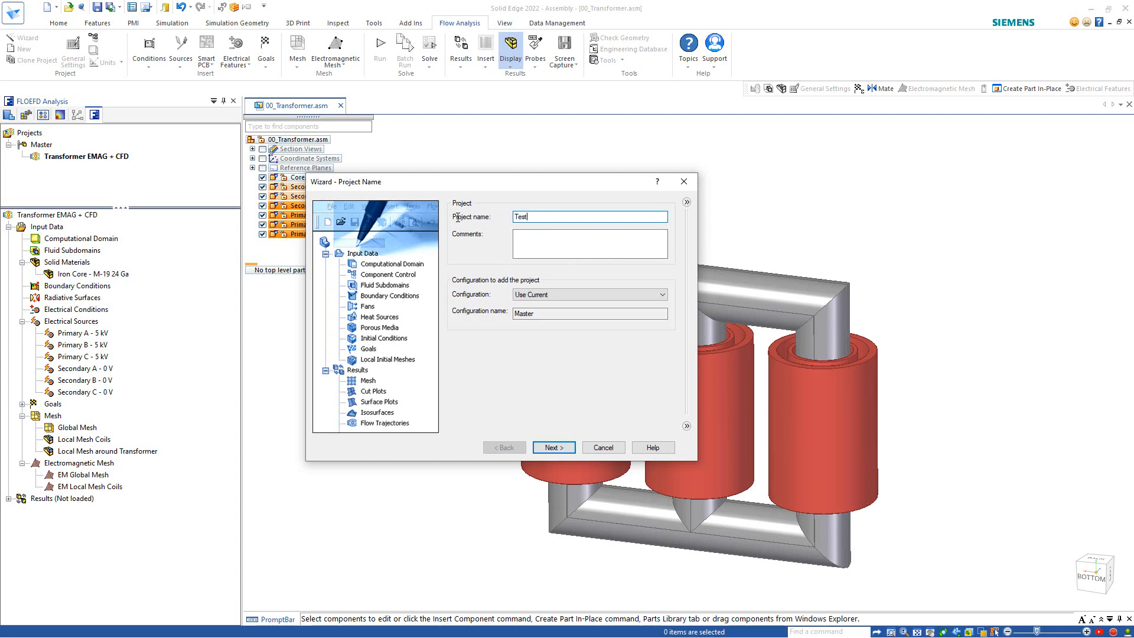
text(Test)
click(553, 449)
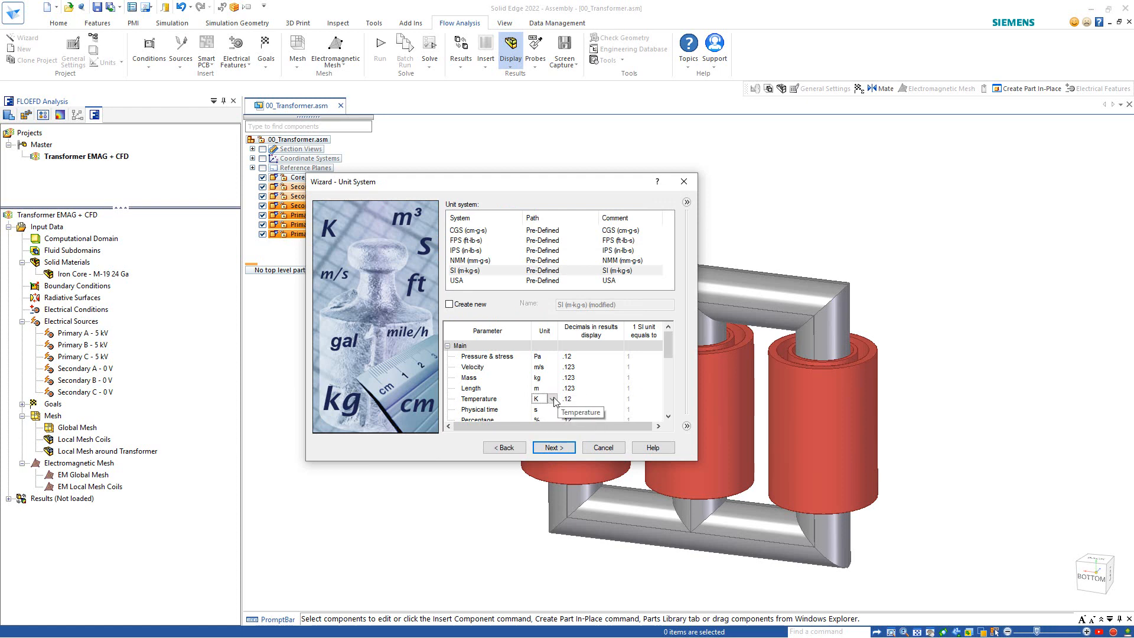
In the project's SI unit system, set temperature to °C and angle to degrees, and accept the units.
click(553, 400)
click(545, 415)
scroll(565, 384, down, 1)
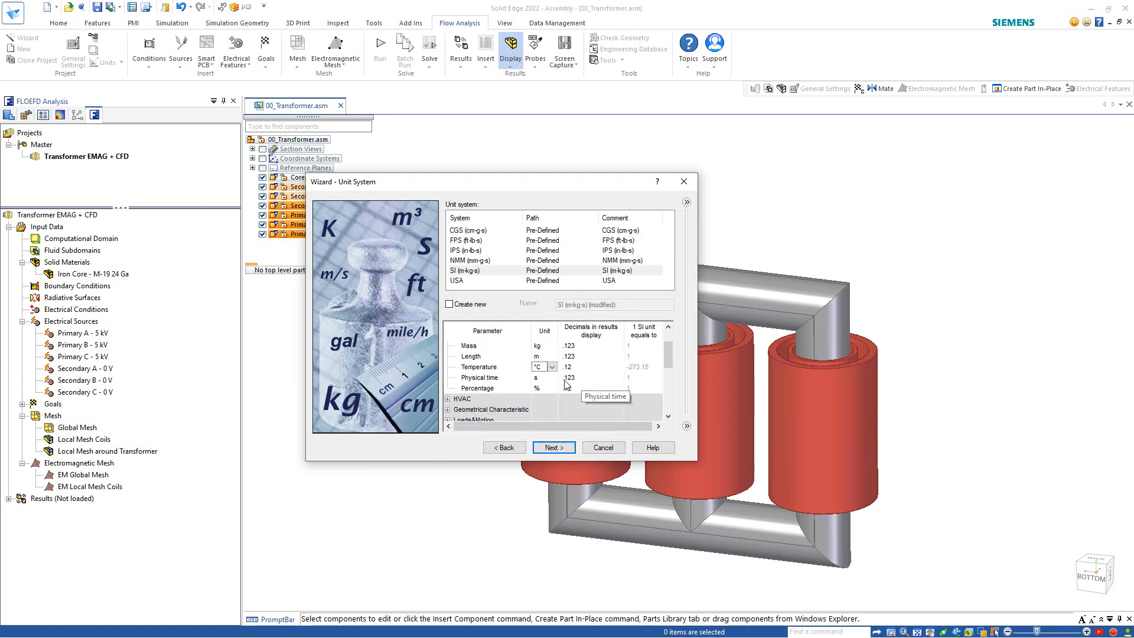
scroll(566, 384, down, 2)
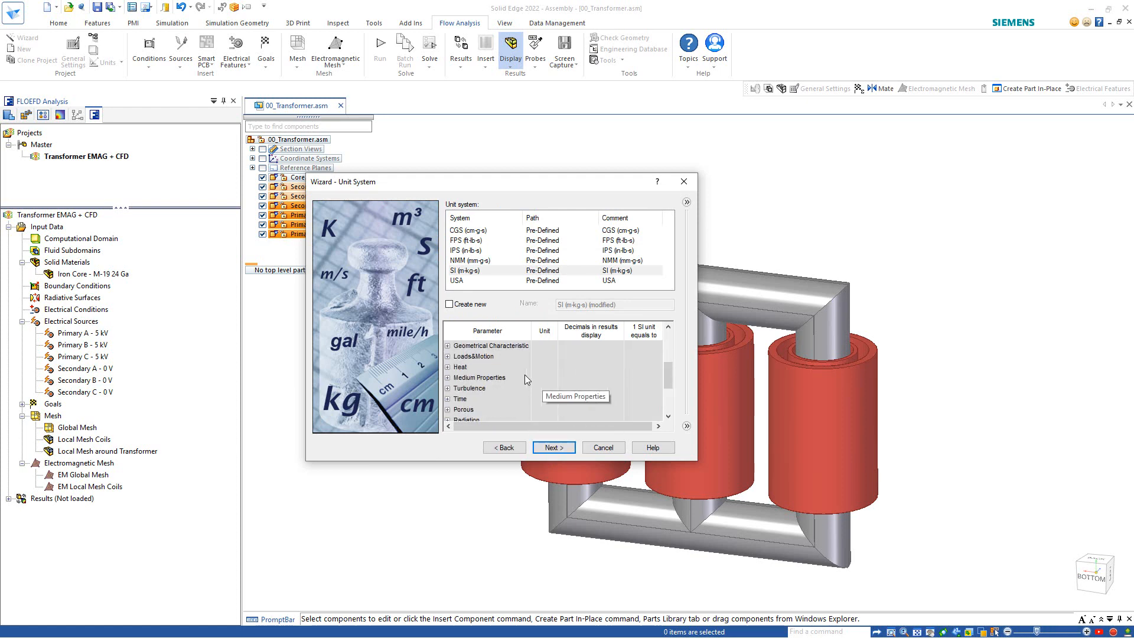
click(447, 345)
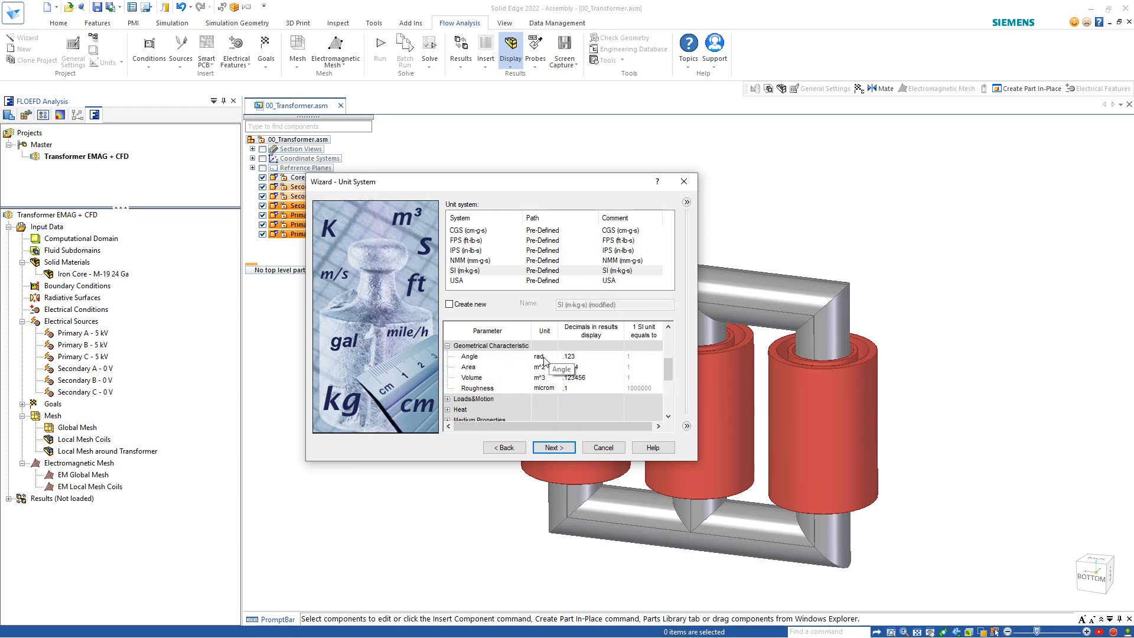
click(552, 357)
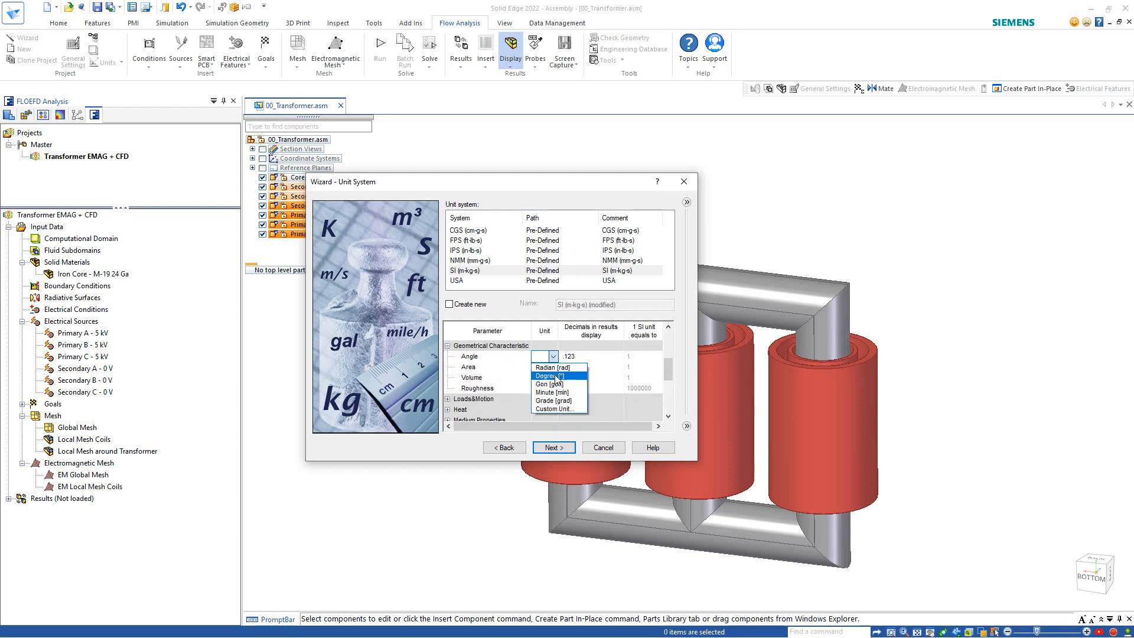
click(556, 376)
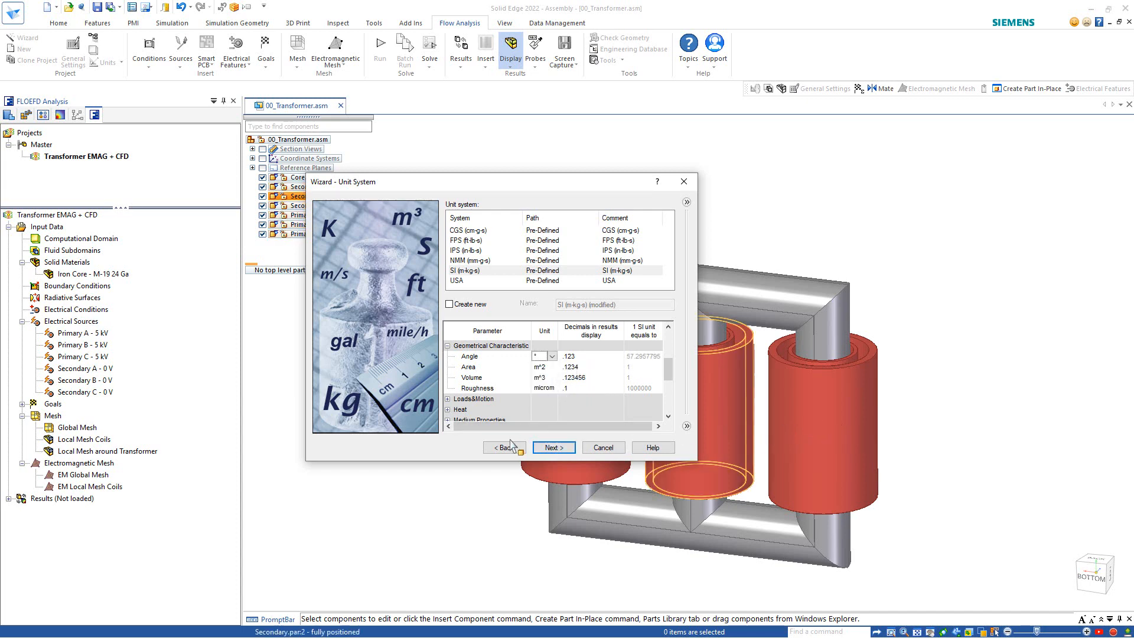
click(544, 449)
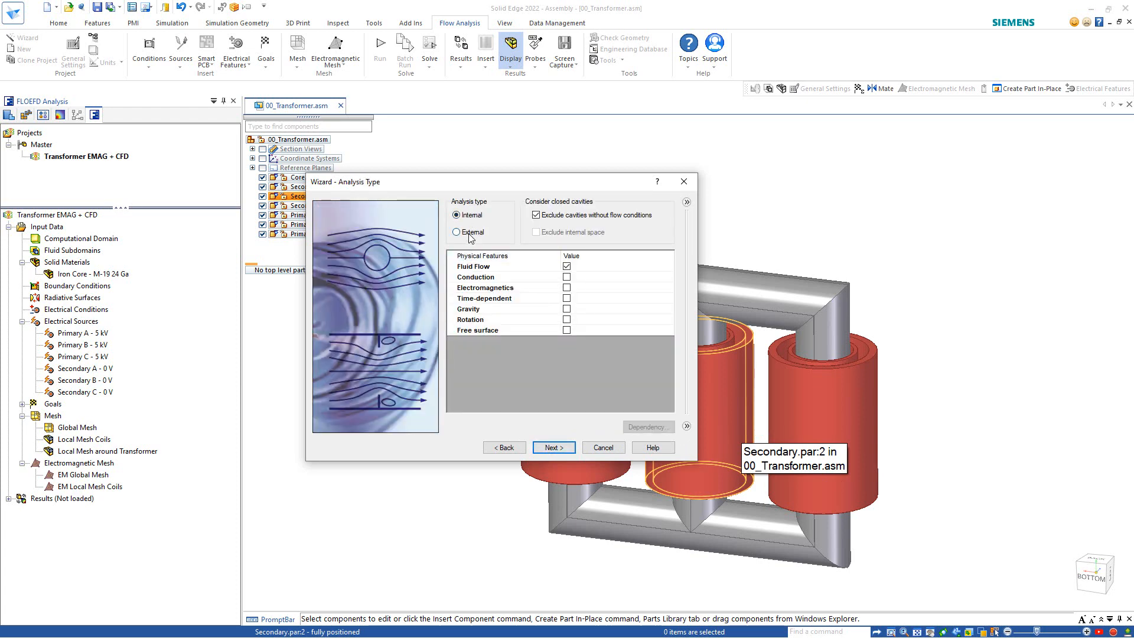
Make the analysis external, with conduction and time-harmonic electromagnetics enabled at a frequency of 60 Hz.
click(456, 232)
drag(354, 182, 92, 189)
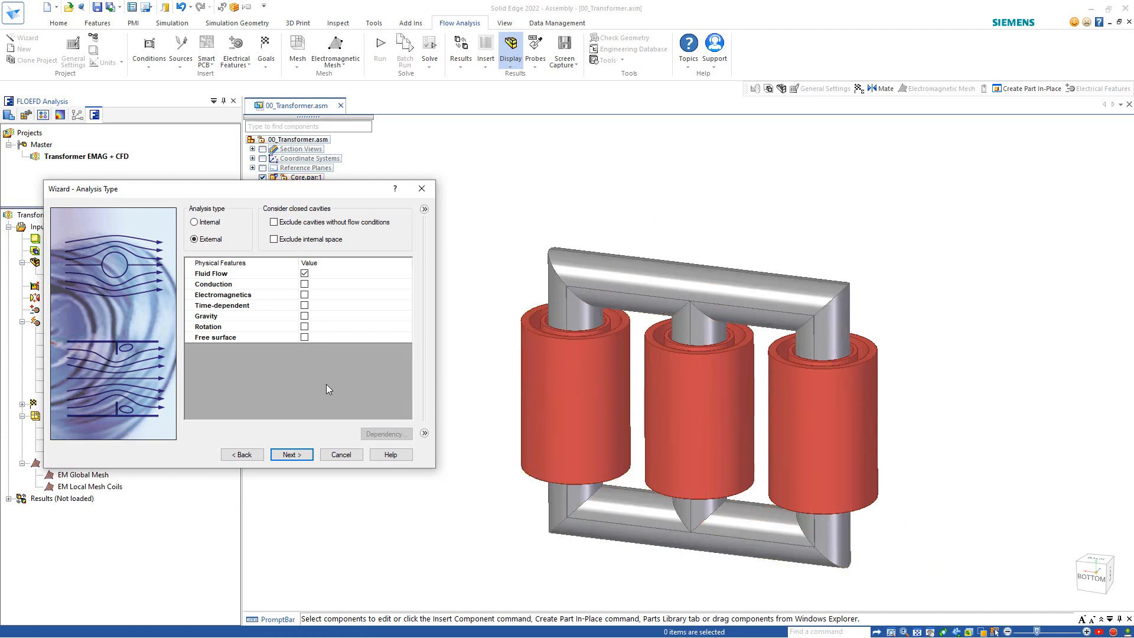
click(304, 285)
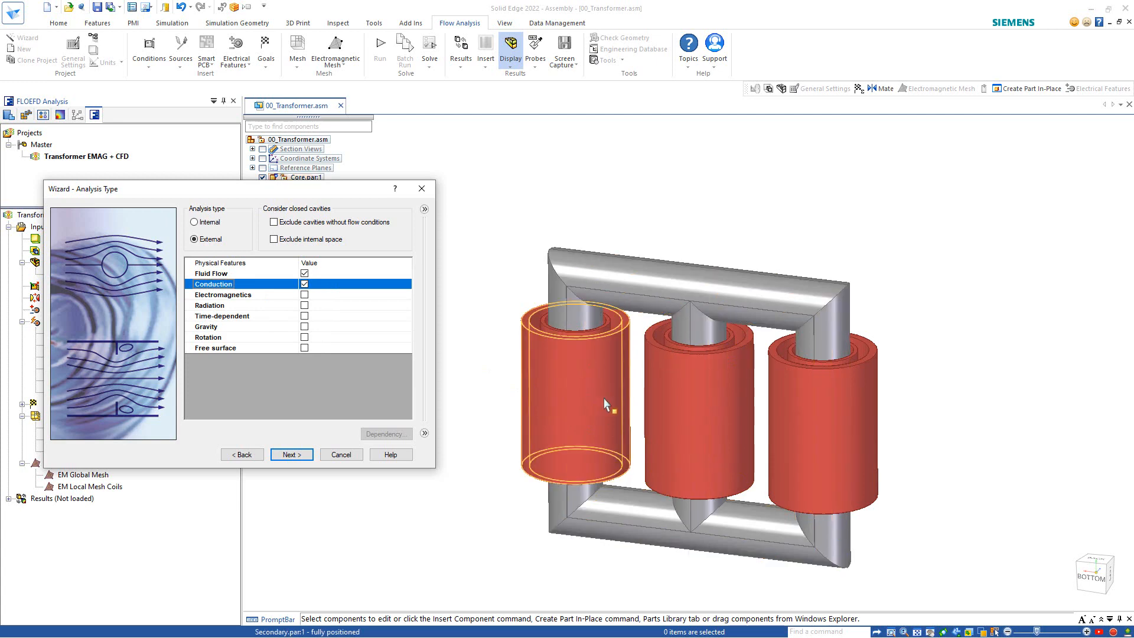
click(304, 294)
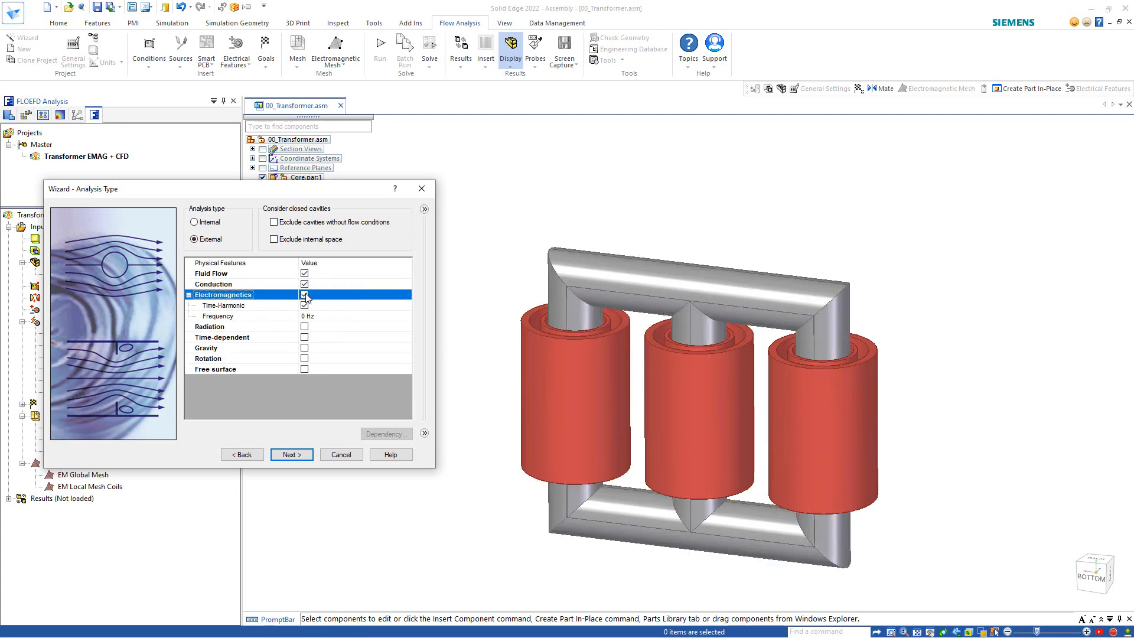
click(307, 318)
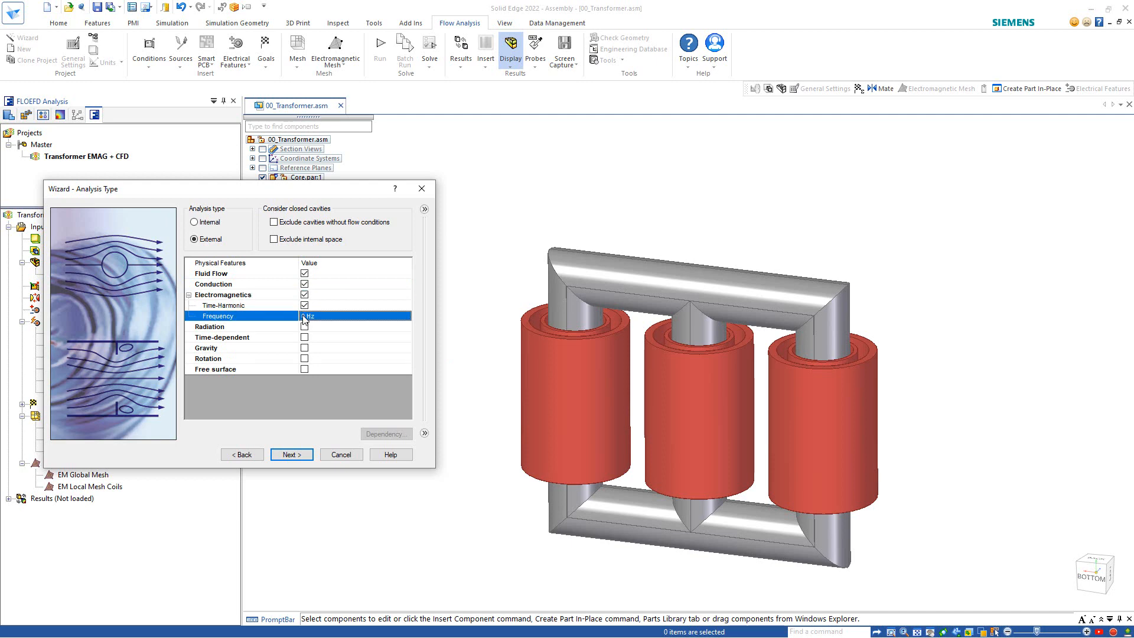
text(60)
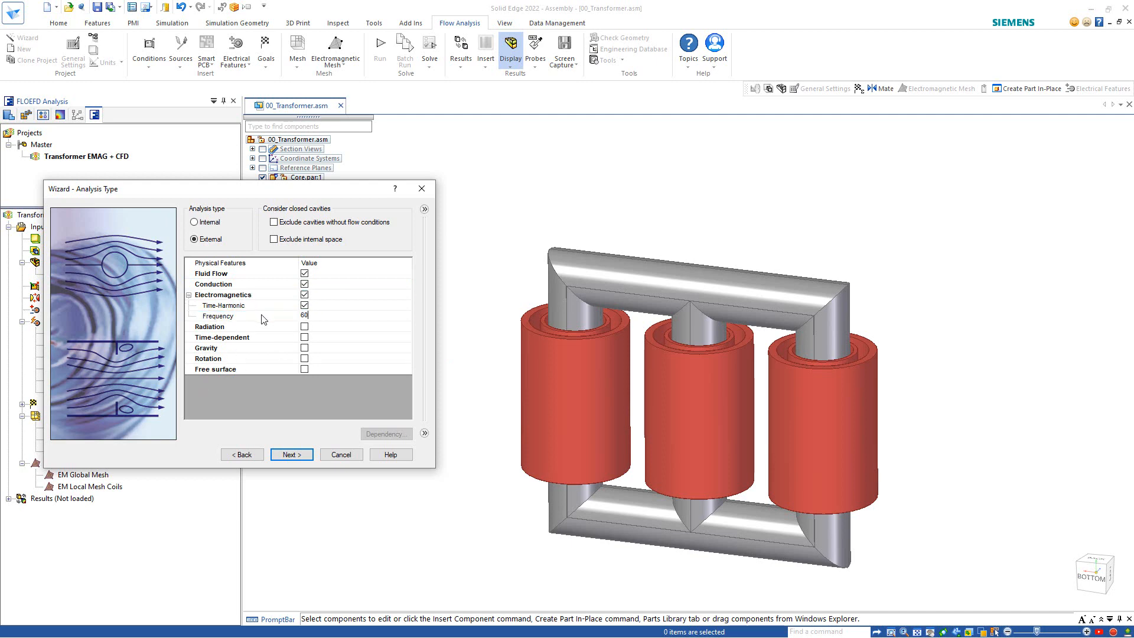
key(Return)
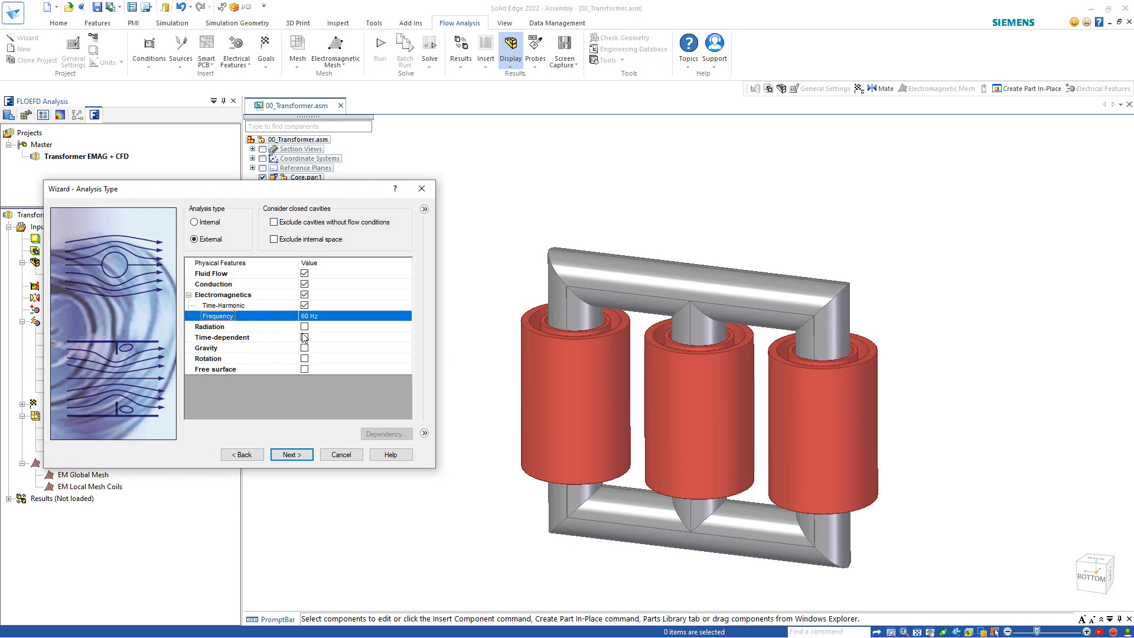
Enable radiation and gravity, set the gravity components to -9.81 m/s² in Y and 0 in Z, and accept the analysis type.
click(305, 327)
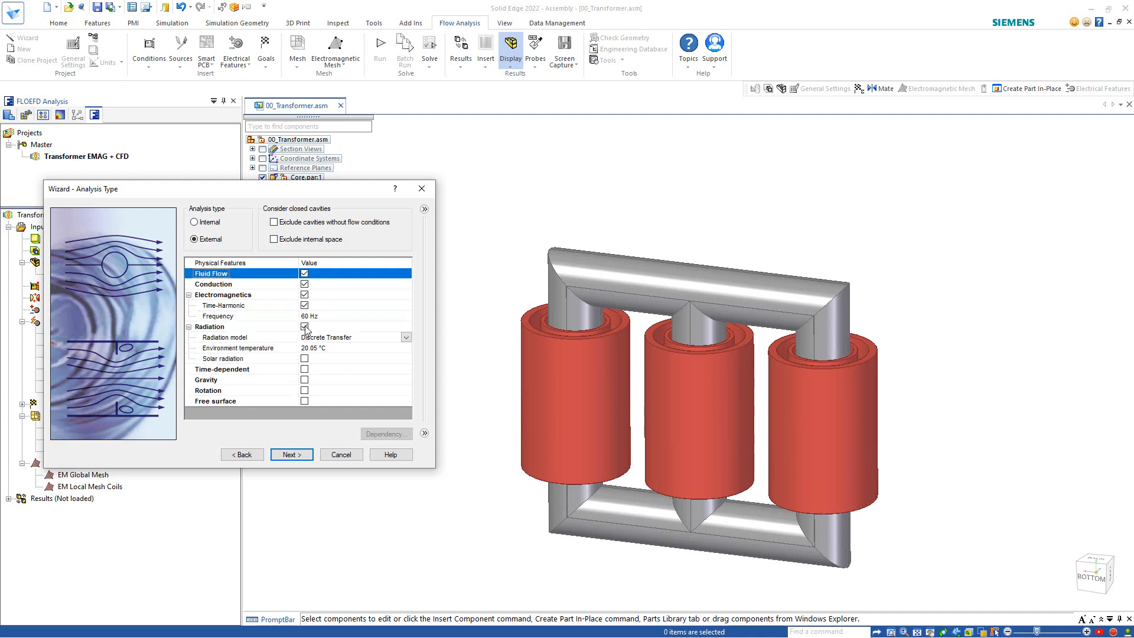
click(303, 380)
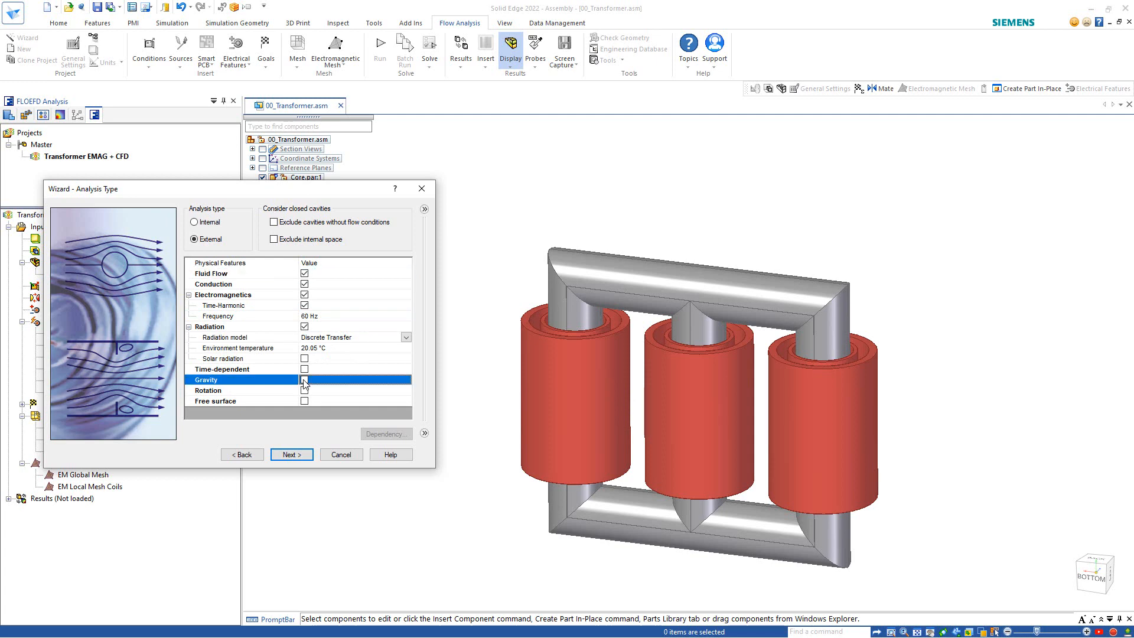
click(305, 381)
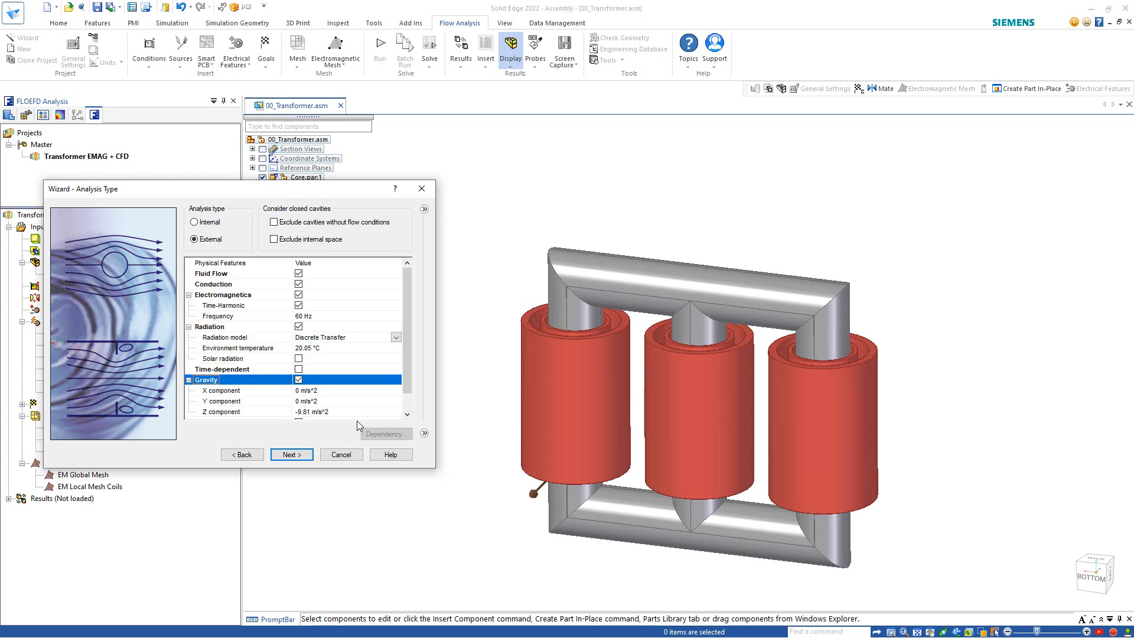
click(316, 403)
text(-)
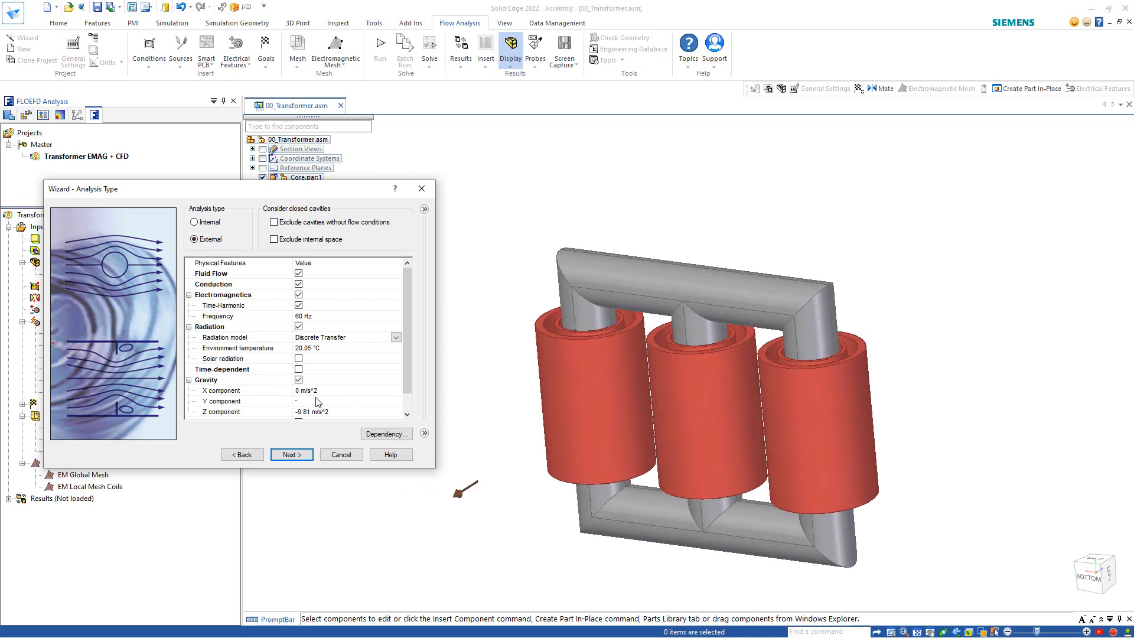
text(9.81)
click(311, 413)
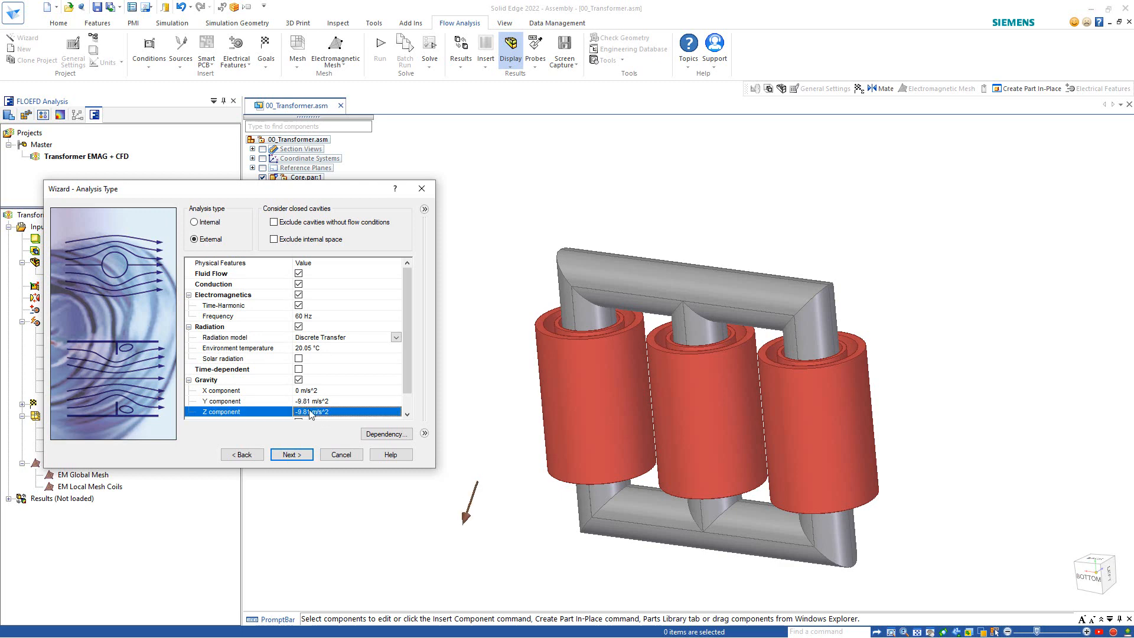
click(331, 401)
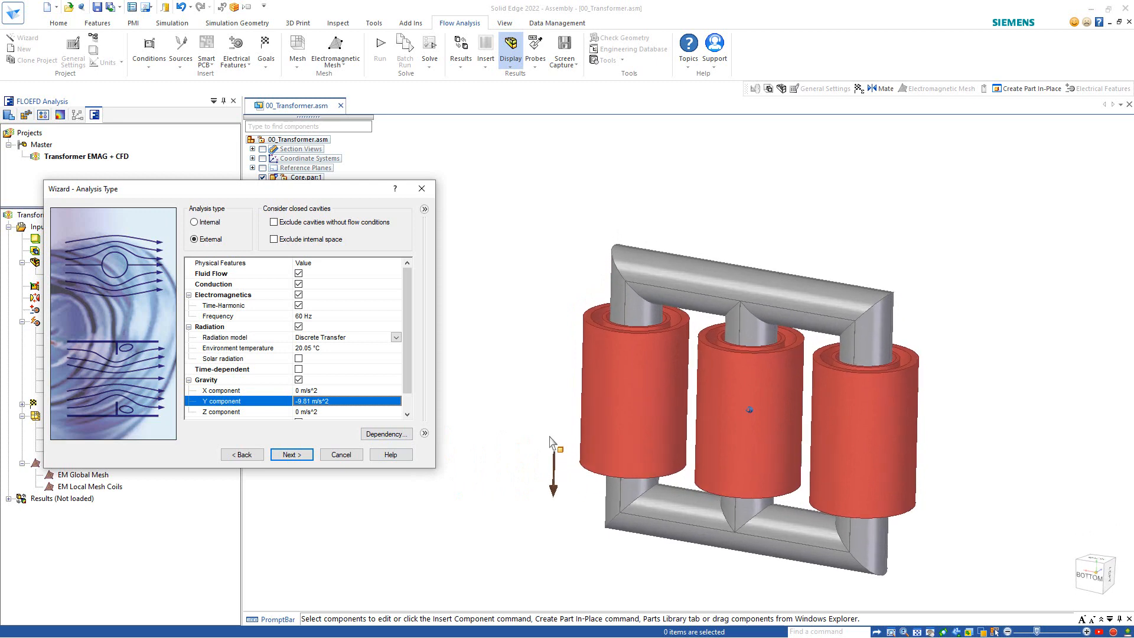
click(295, 459)
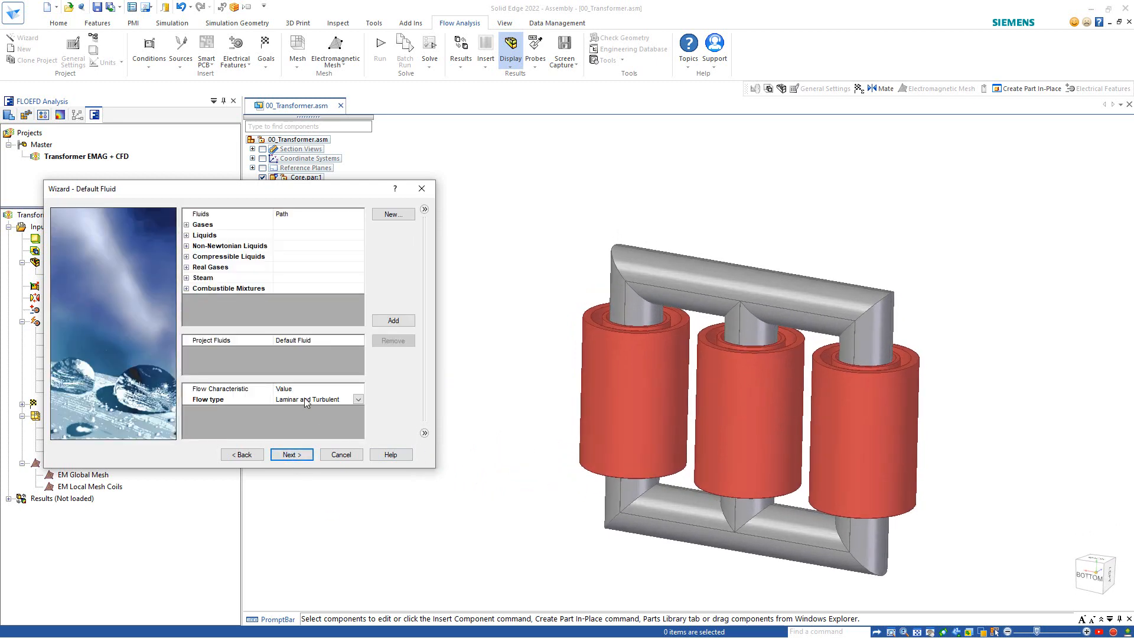
Add the pre-defined gas Air as the project's default fluid and accept the fluid settings.
click(187, 225)
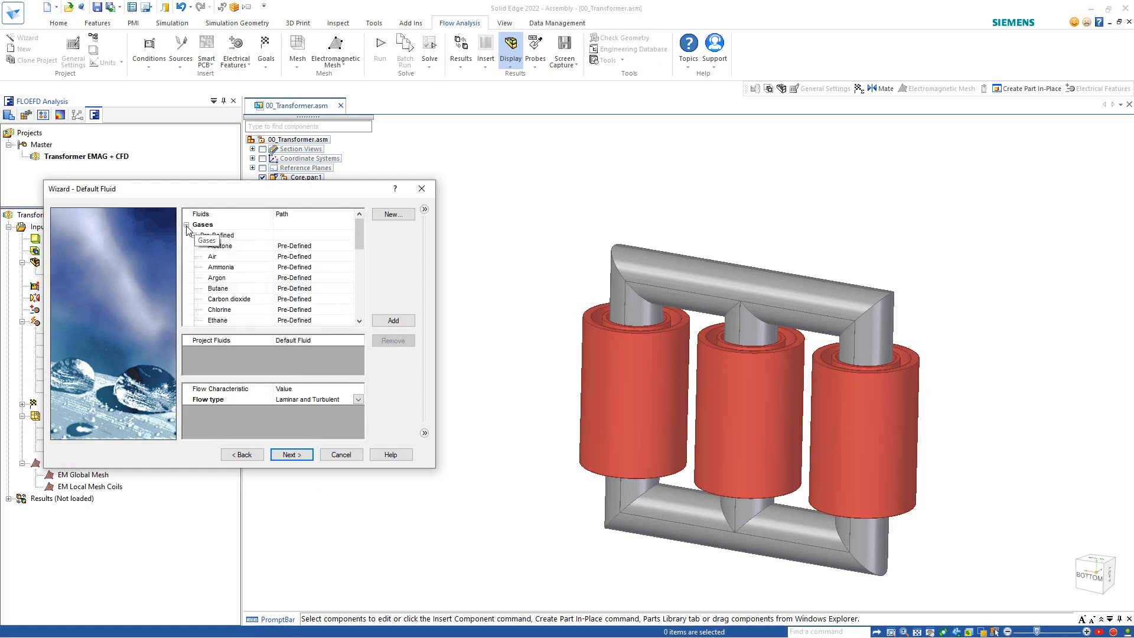
click(219, 257)
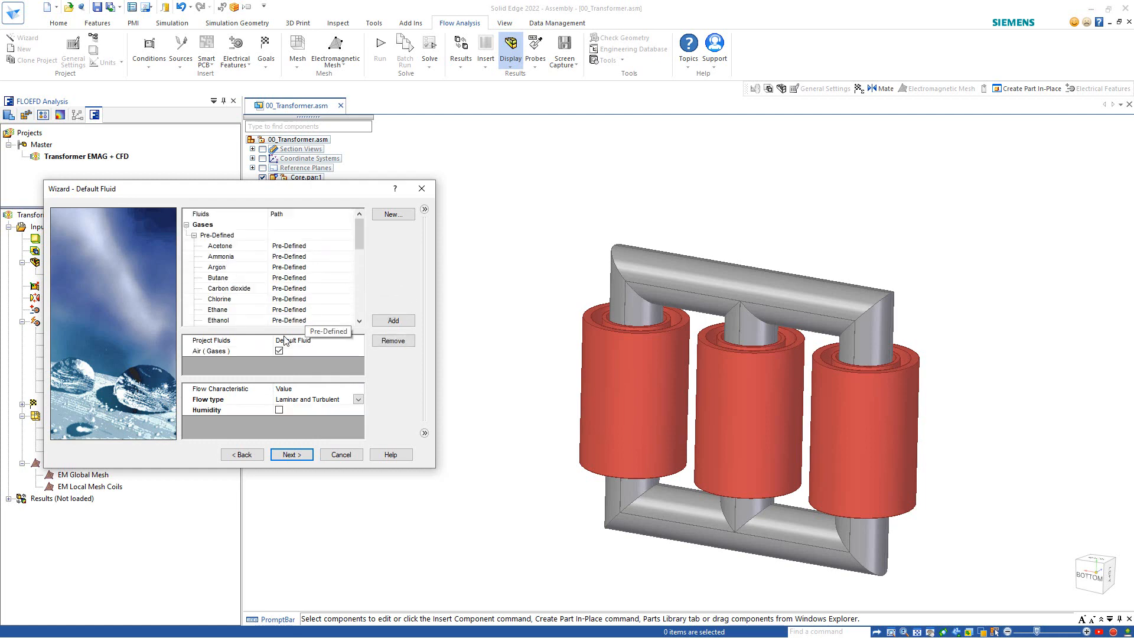
click(291, 455)
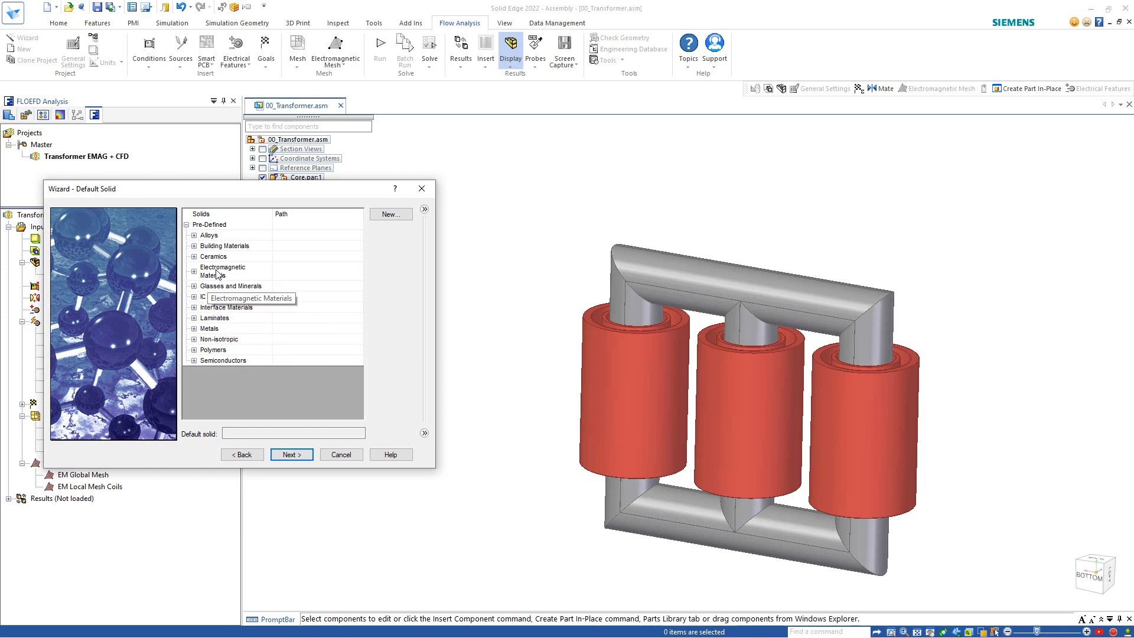
Choose Copper: 5.77e7 Siemens/meter from the commonly used electromagnetic materials as the default solid.
click(194, 271)
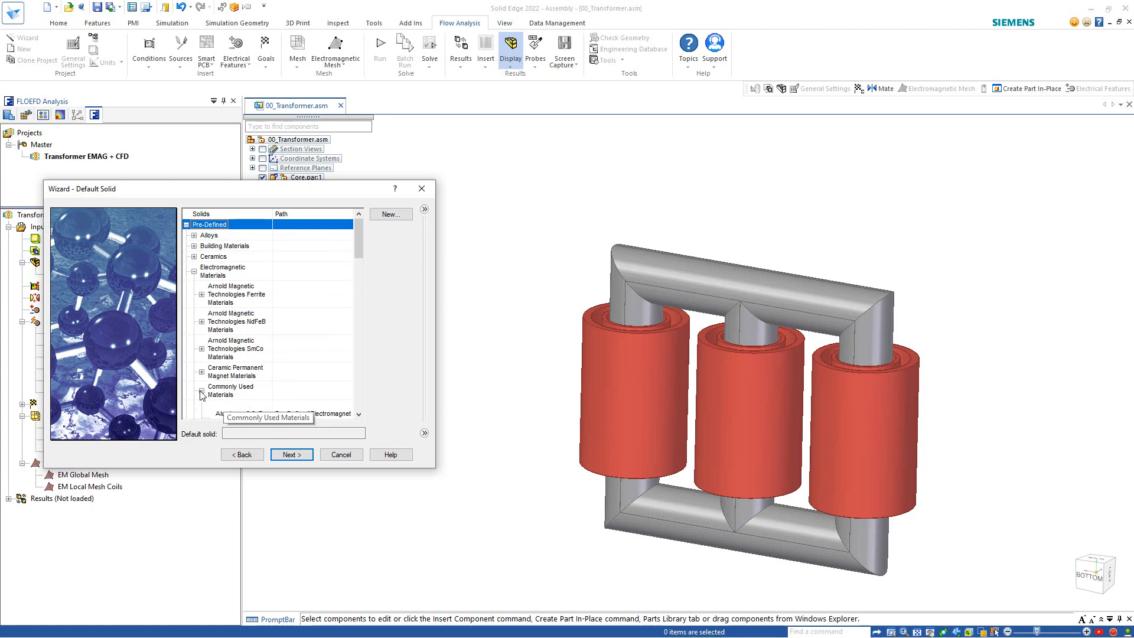
click(201, 391)
click(232, 371)
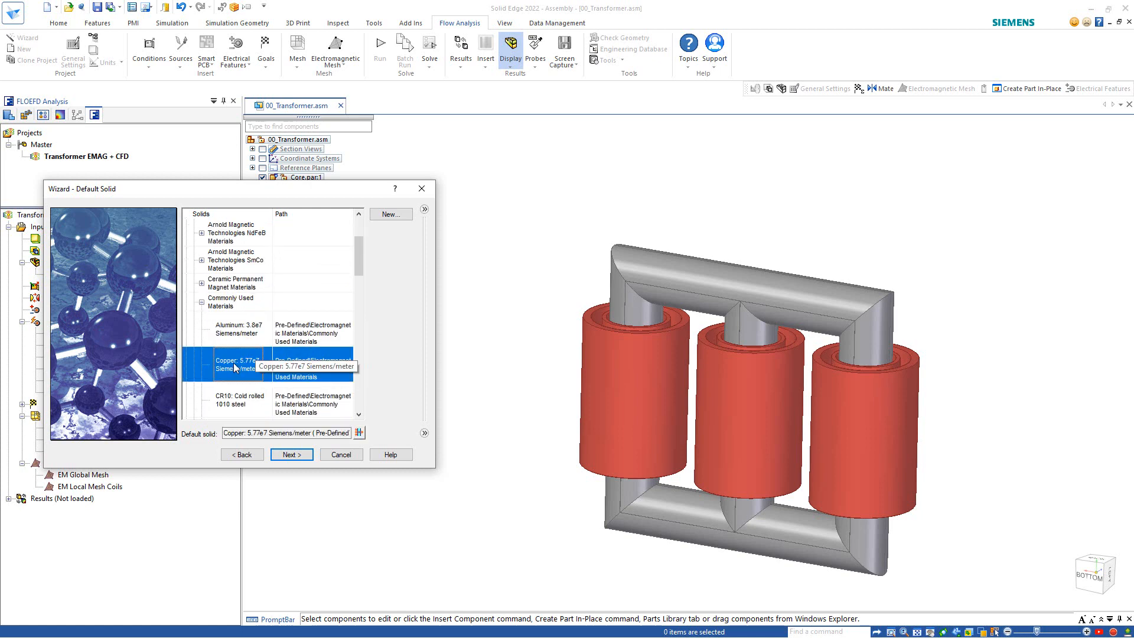
click(292, 455)
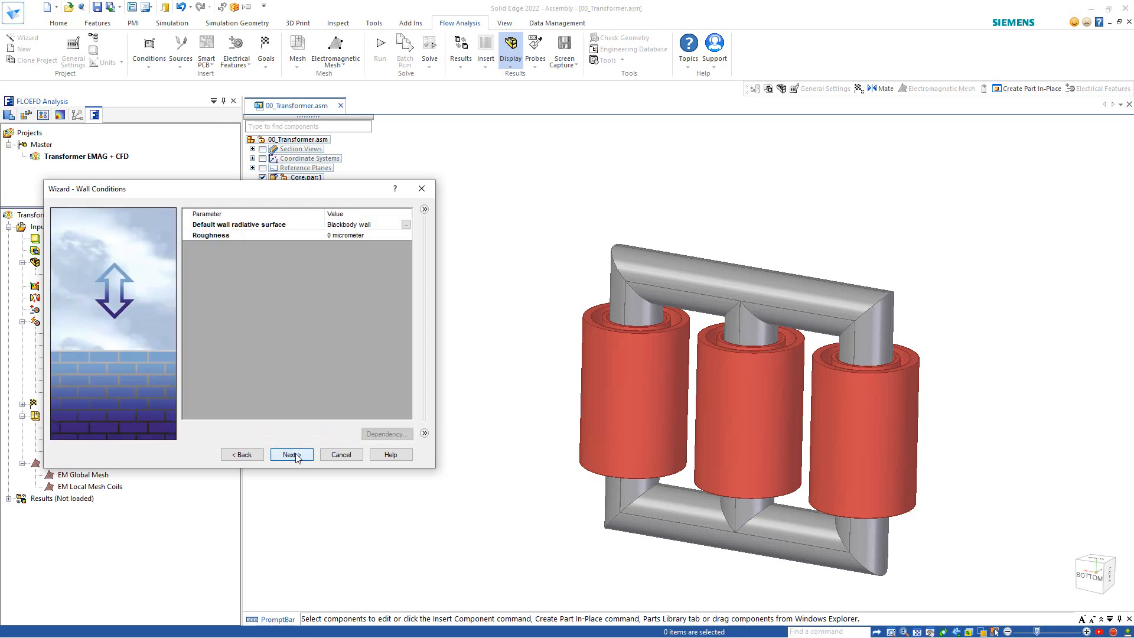
Keep the default wall conditions and the remaining default settings, and finish the project wizard.
click(297, 456)
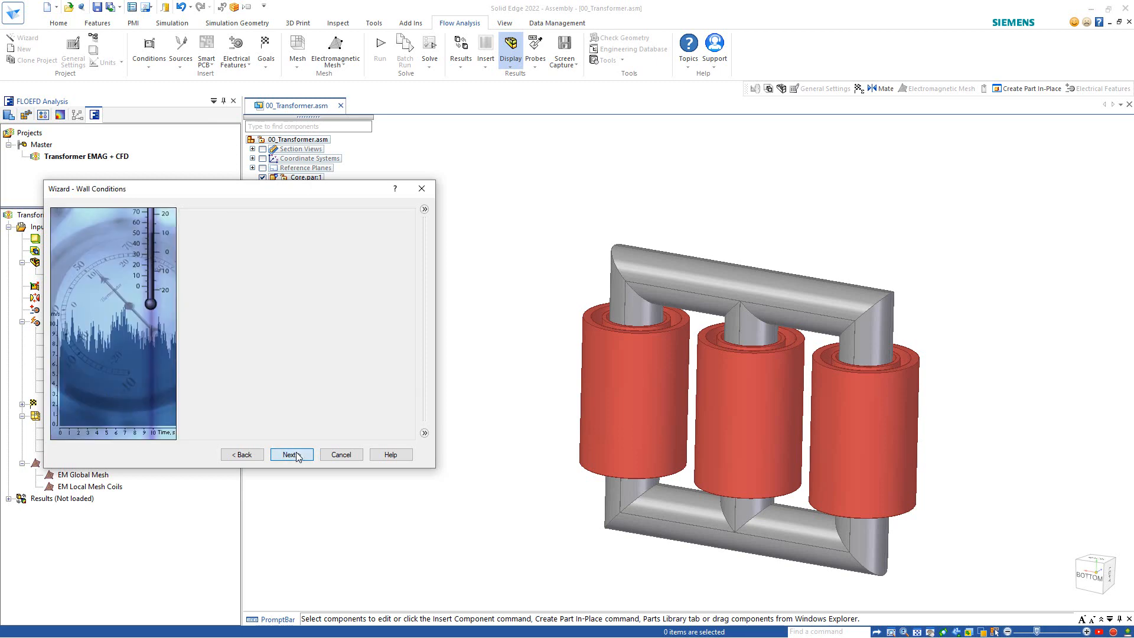
click(292, 455)
click(291, 455)
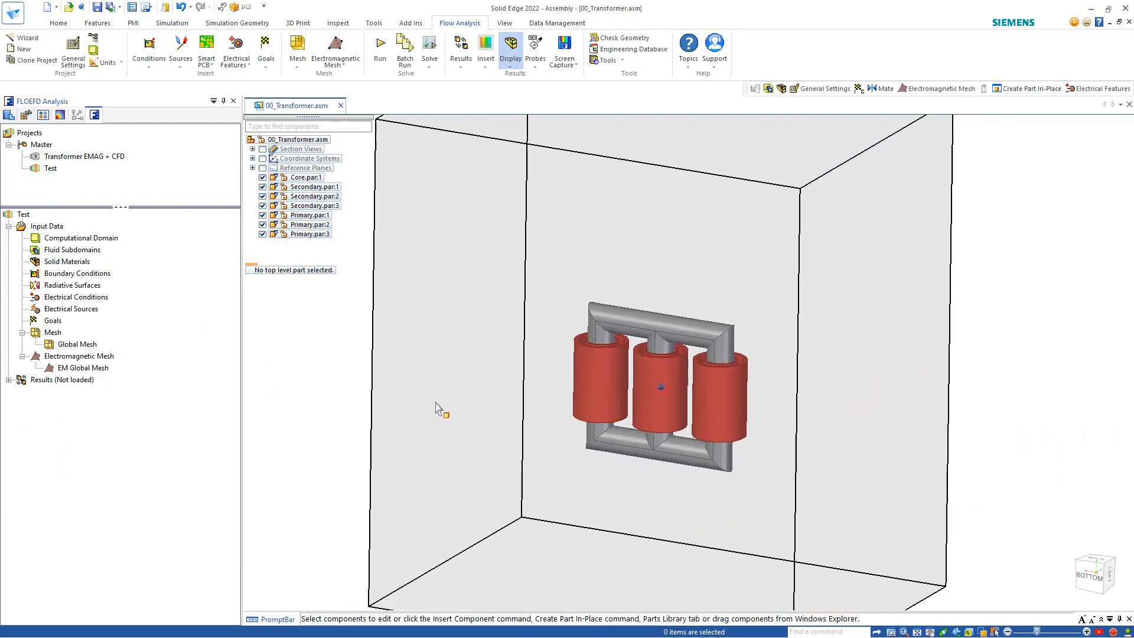
Shrink the computational domain around the transformer to about 3.19 to 6.93 m in Z and -3.51 to 3.86 m in Y, and narrow it in X.
middle_drag(595, 456, 534, 382)
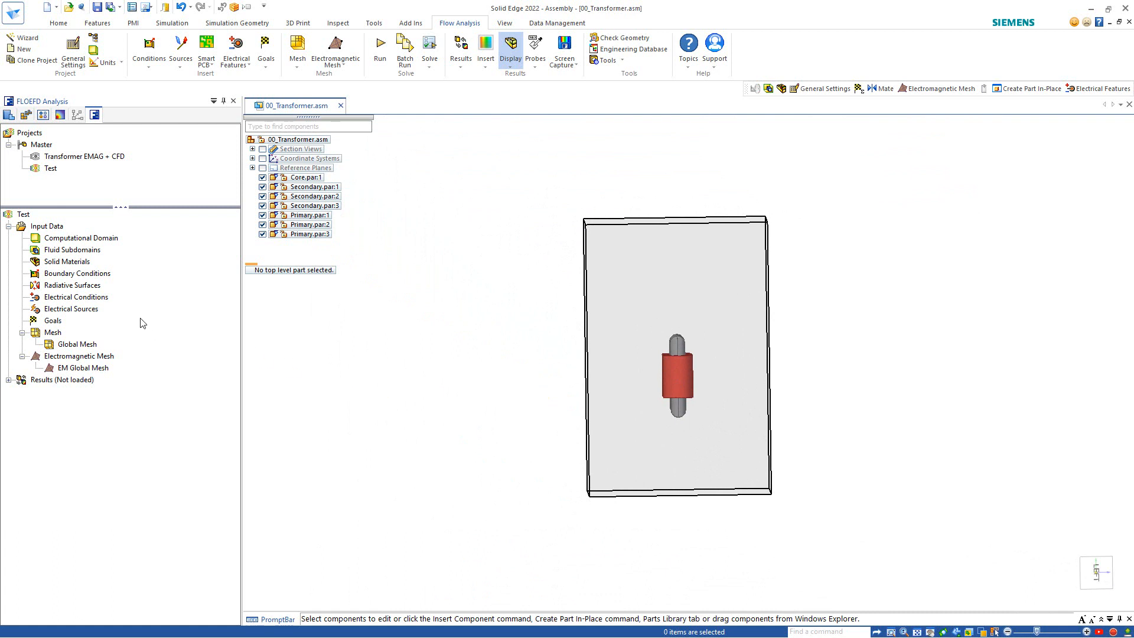
click(70, 238)
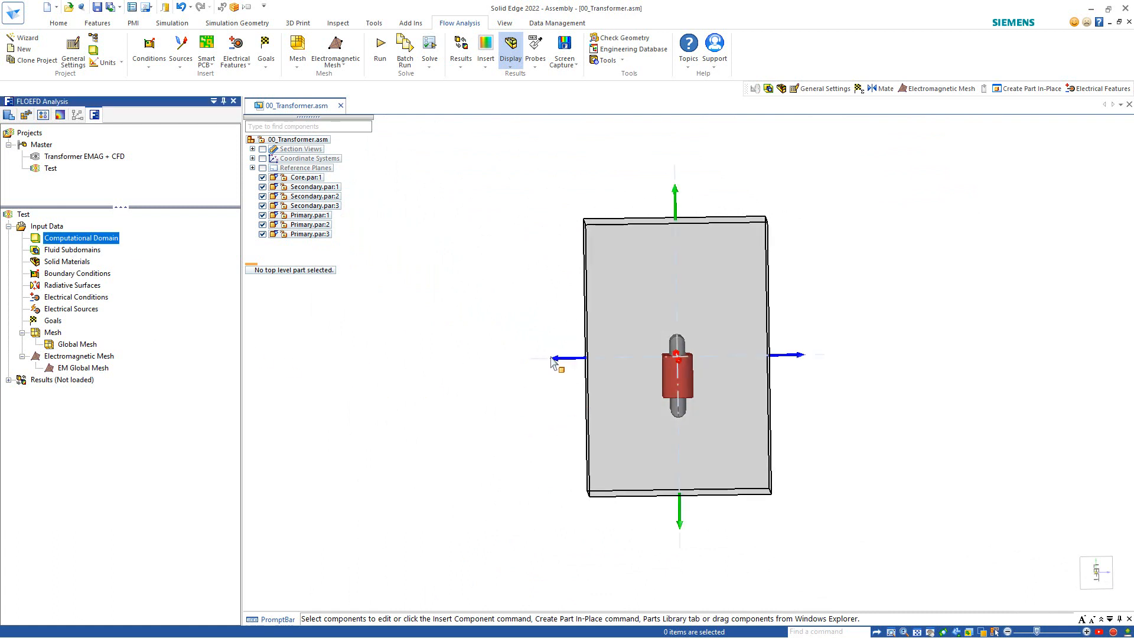
drag(565, 358, 607, 370)
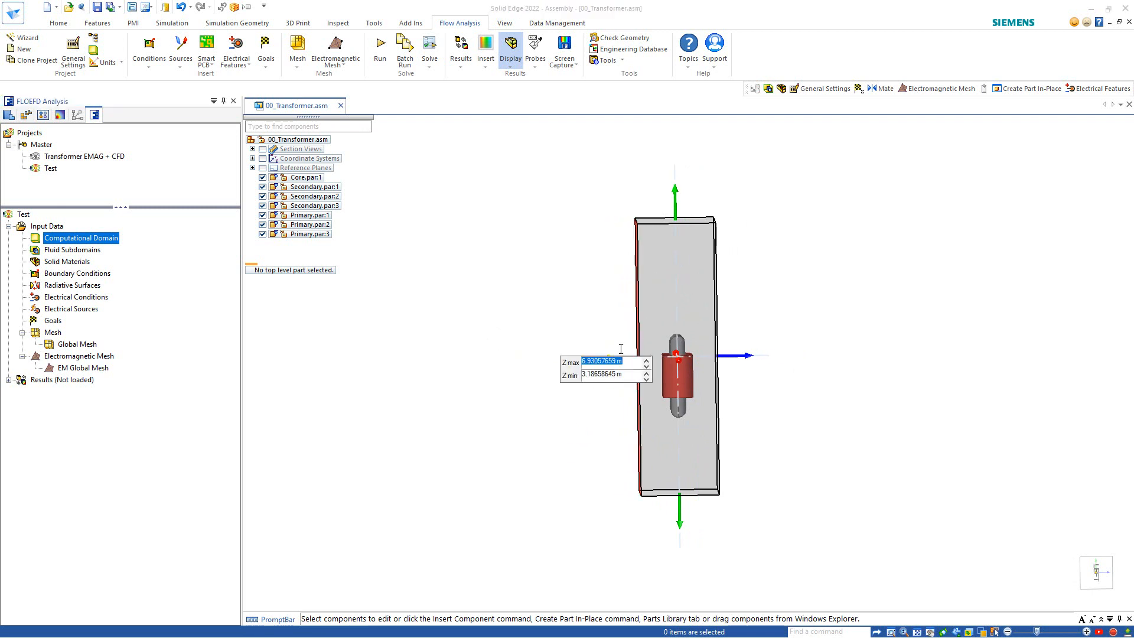
drag(677, 194, 678, 257)
middle_drag(754, 442, 860, 360)
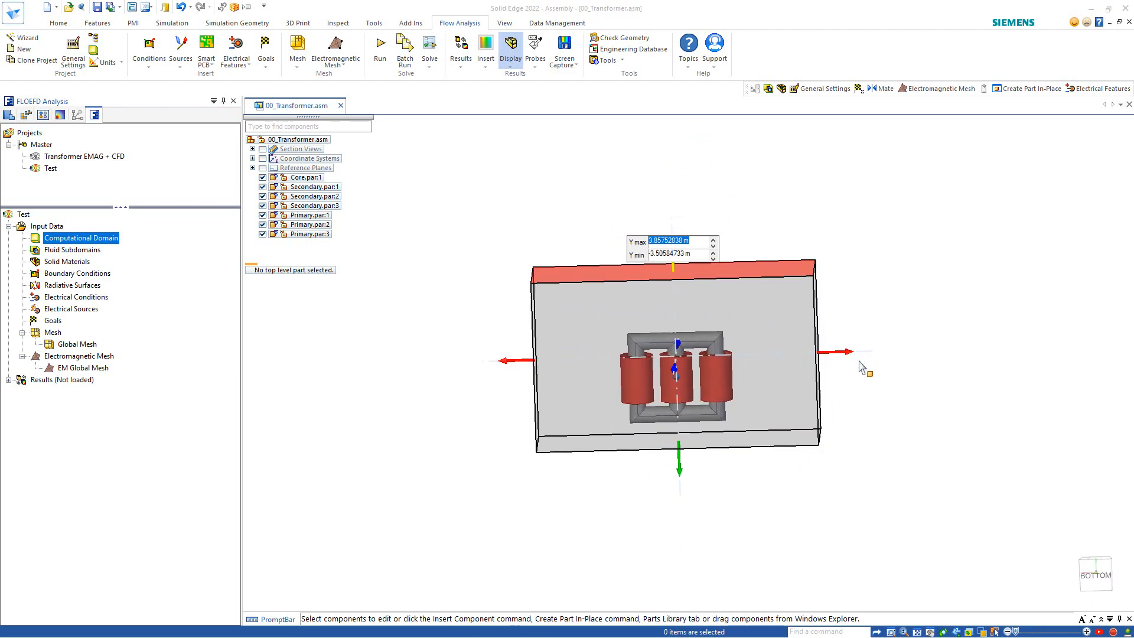
drag(856, 358, 785, 359)
click(762, 515)
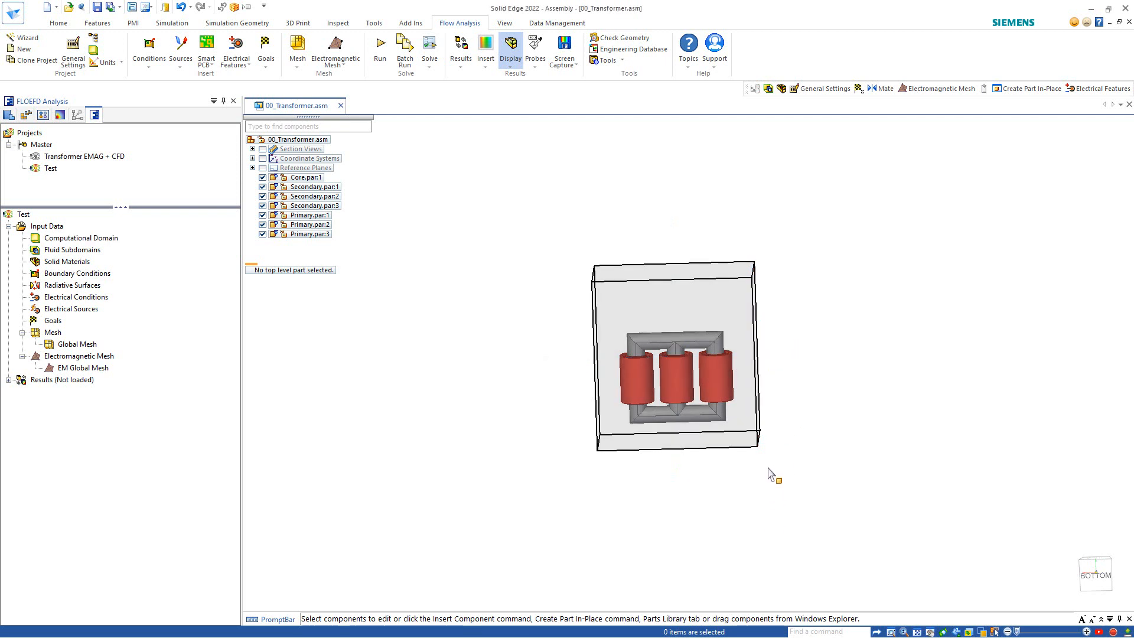
Review the computational domain's size and conditions and accept them with the EM domain kept on Auto.
mouse_move(772, 471)
middle_down()
mouse_move(782, 476)
mouse_move(756, 472)
middle_up()
scroll(773, 473, up, 3)
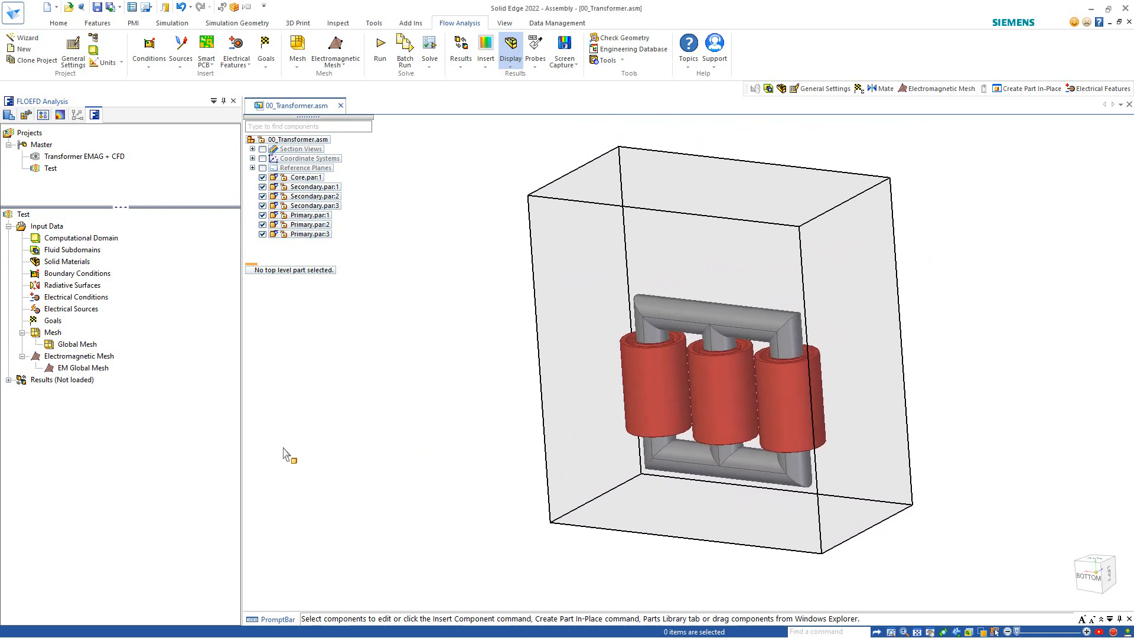
double_click(39, 240)
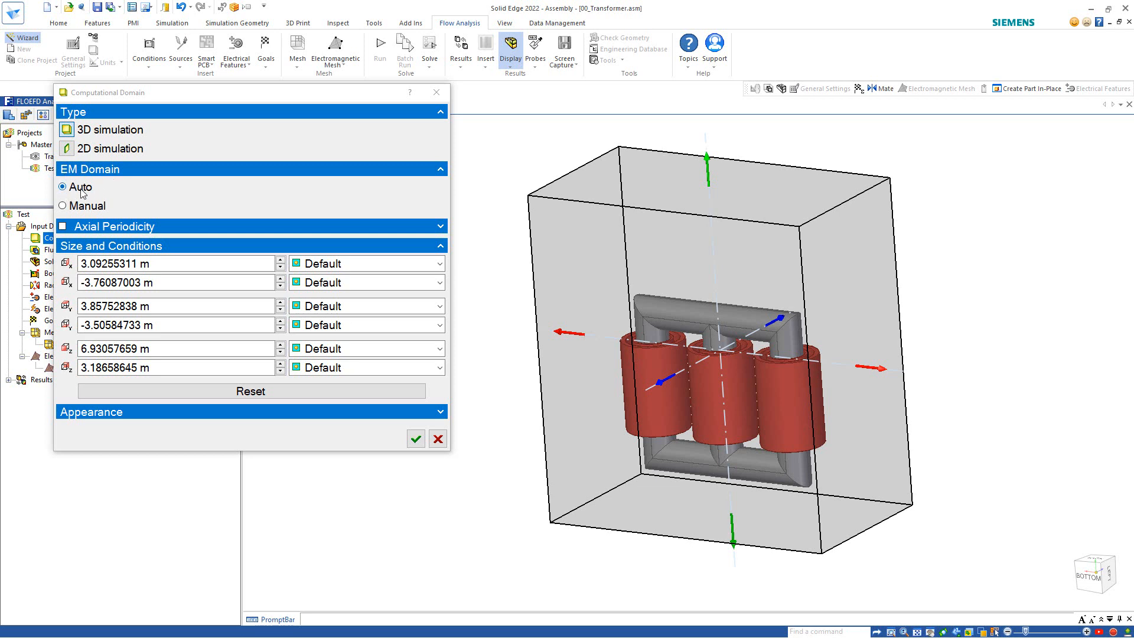
click(416, 438)
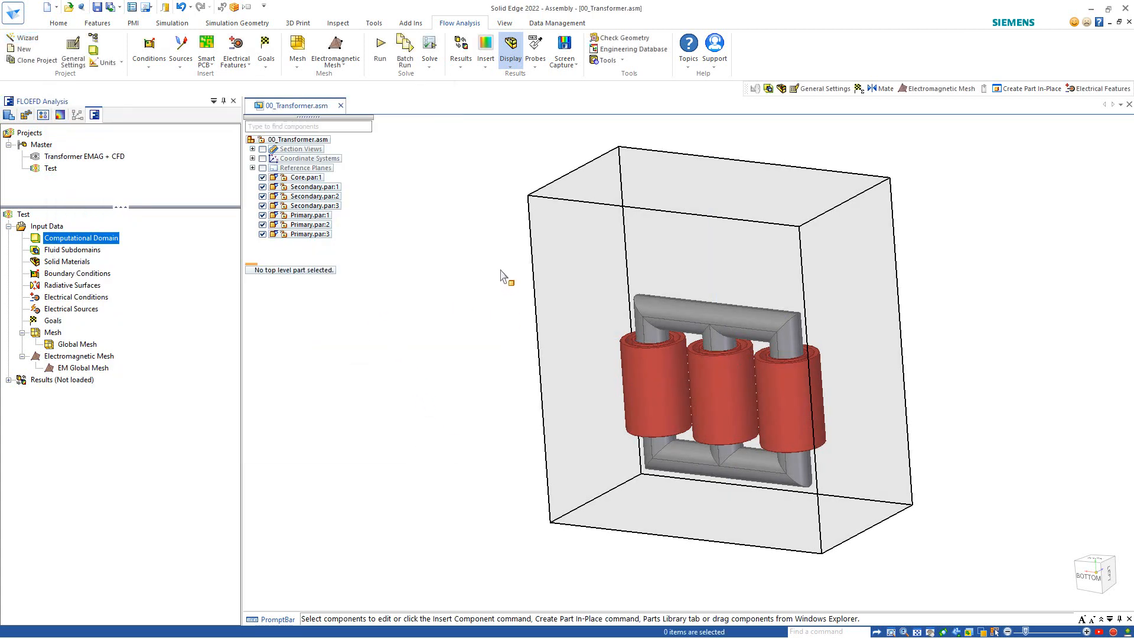
Hide the computational domain so only the transformer core and coils are displayed.
right_click(71, 239)
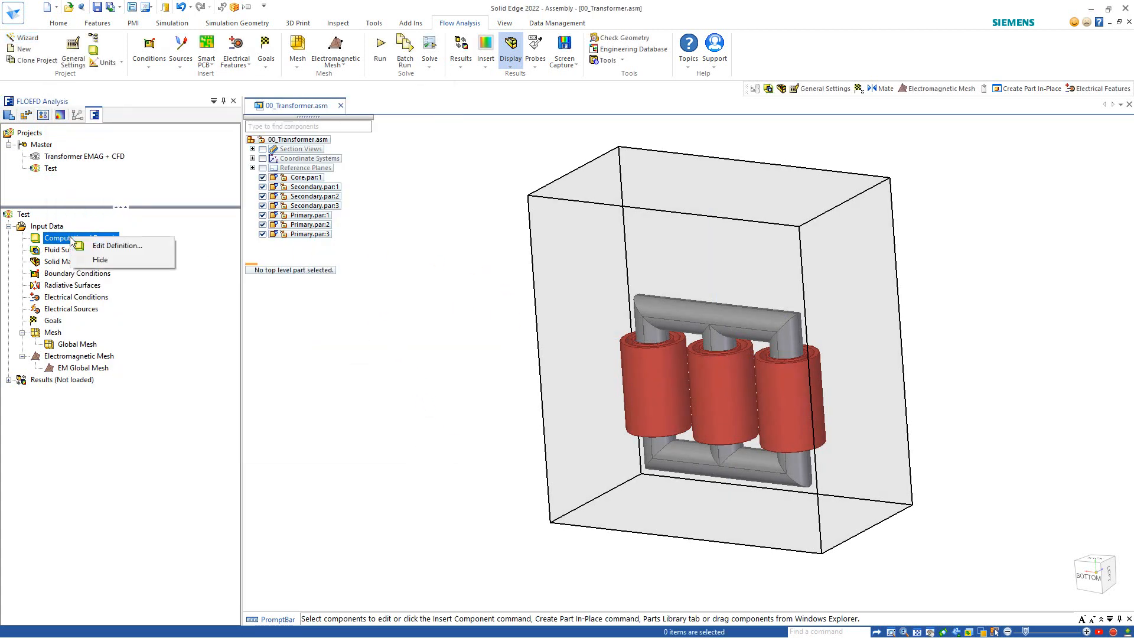
click(104, 259)
scroll(512, 399, up, 3)
middle_drag(511, 395, 481, 377)
click(470, 341)
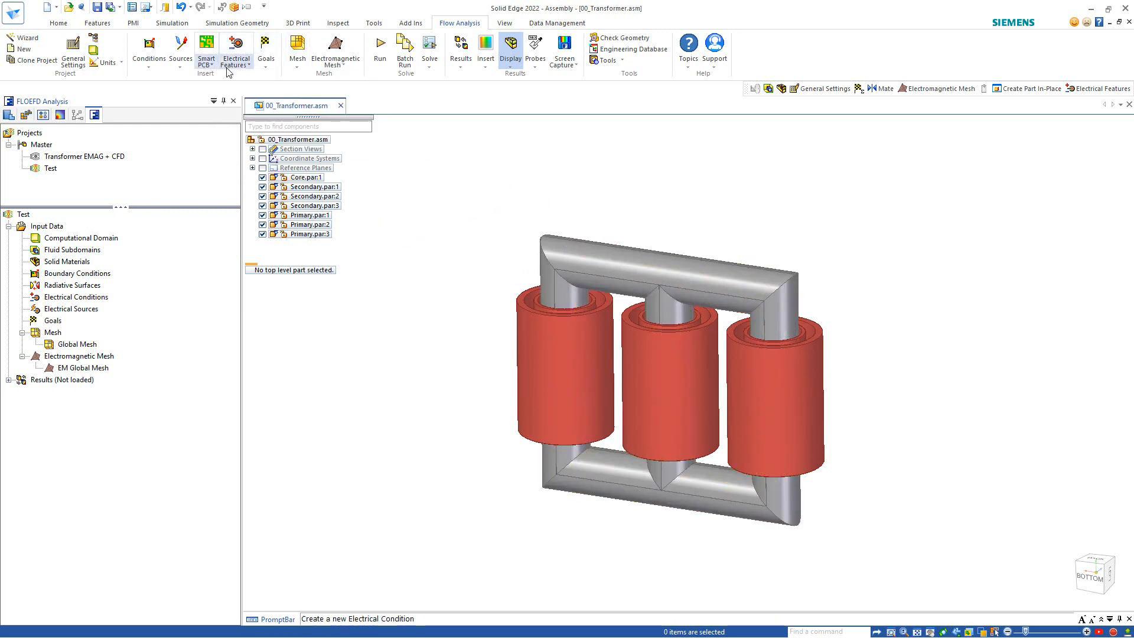
Assign the solid material M-19 24 Ga from the pre-defined Non-Oriented AISI Silicon Steel Materials to the transformer core.
click(180, 54)
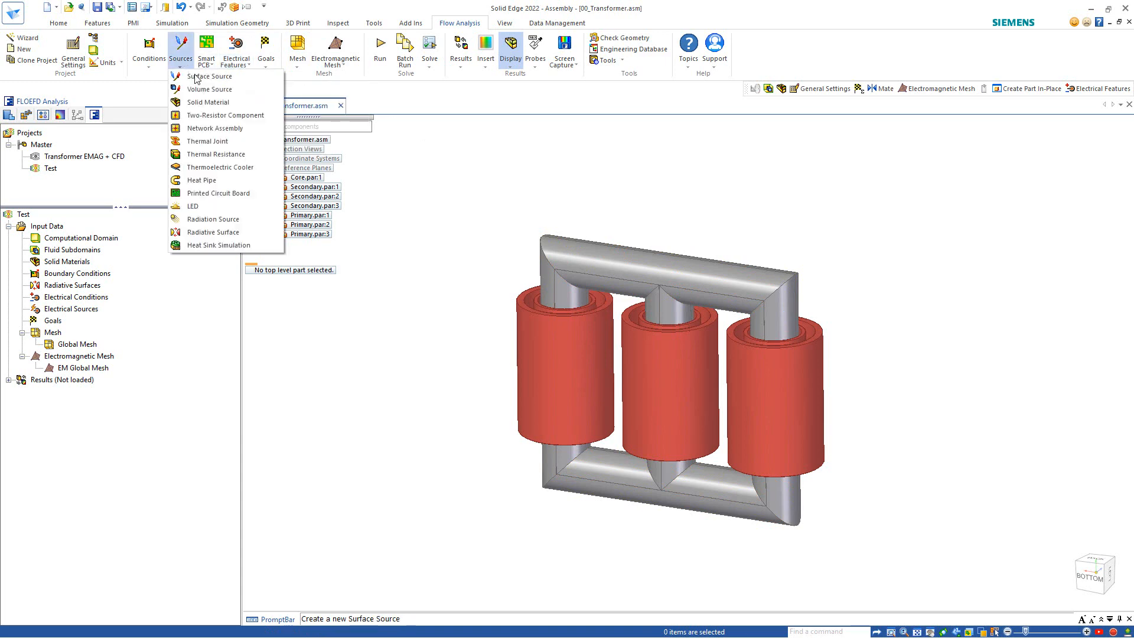
click(189, 104)
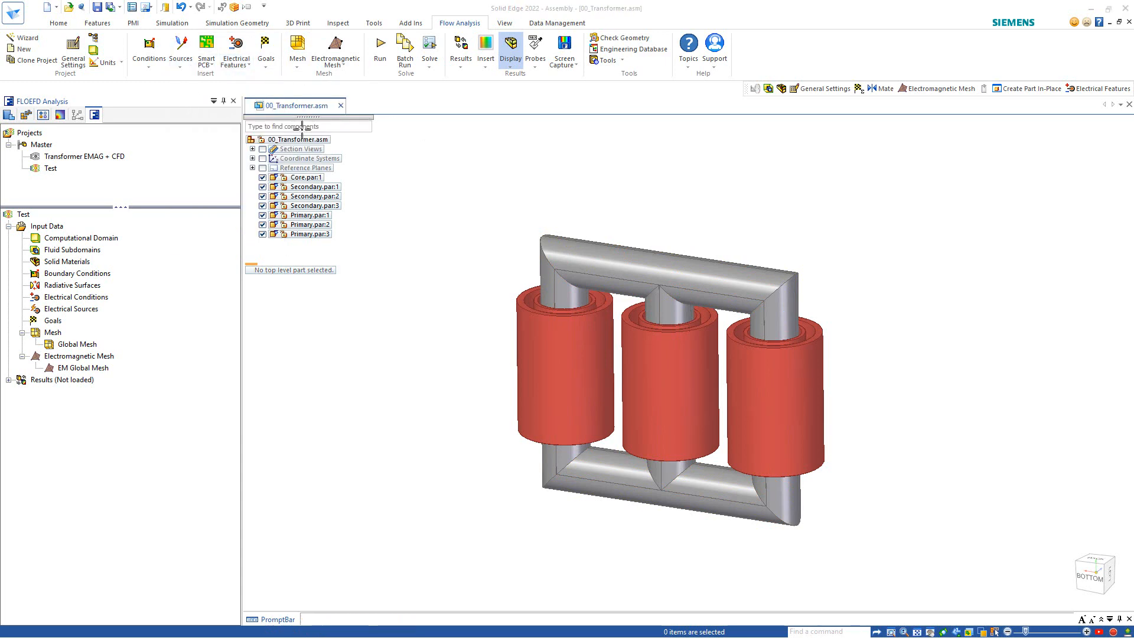
click(646, 276)
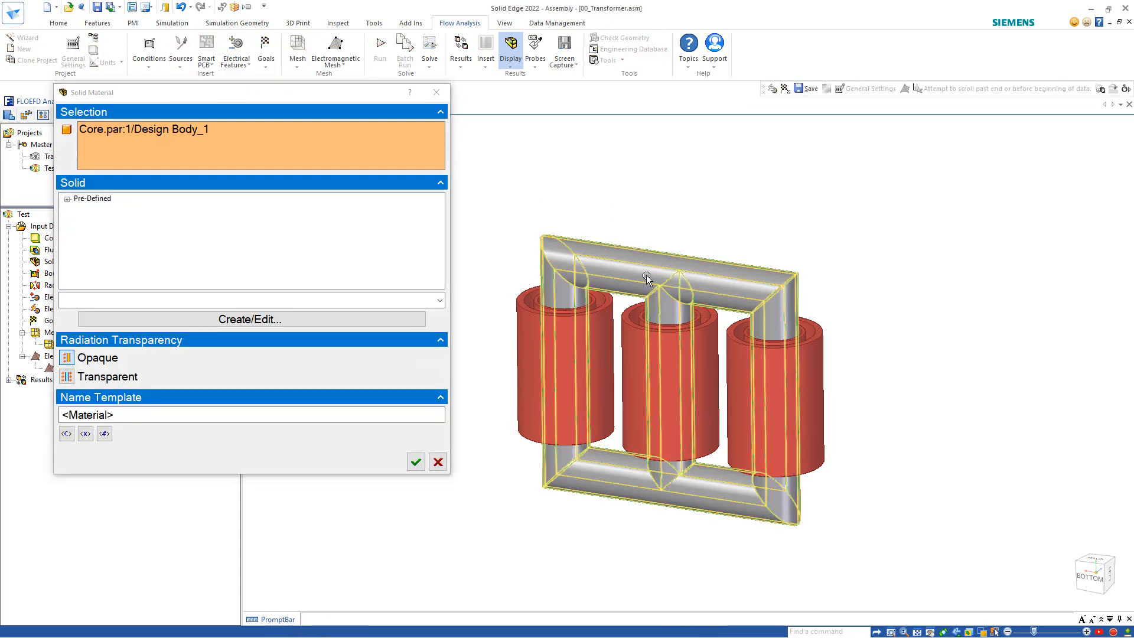
click(67, 199)
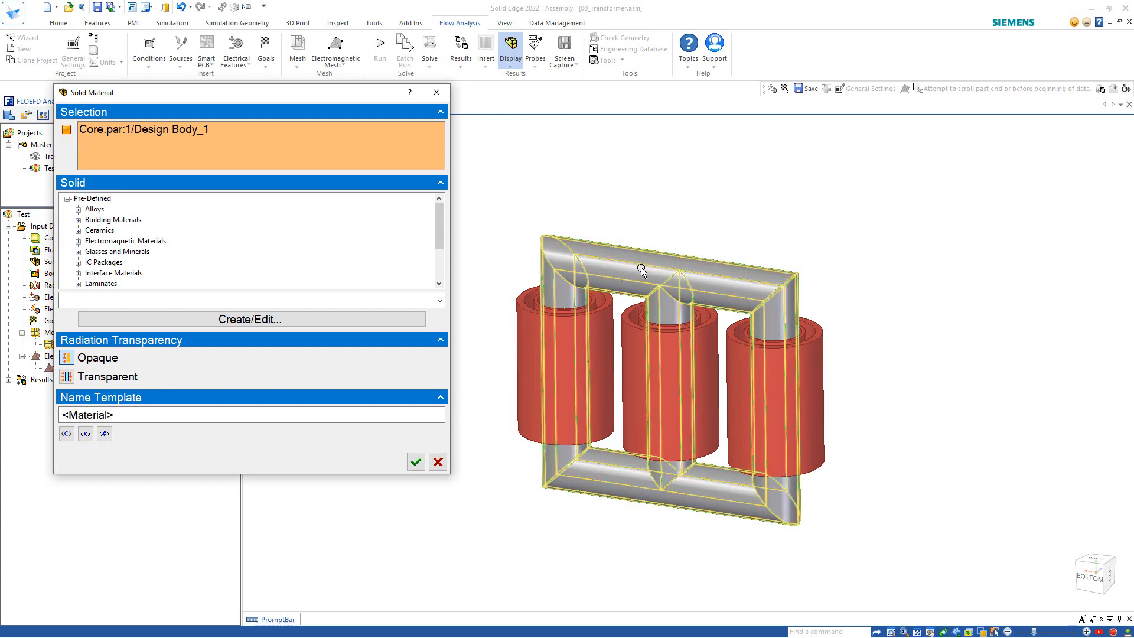
click(79, 242)
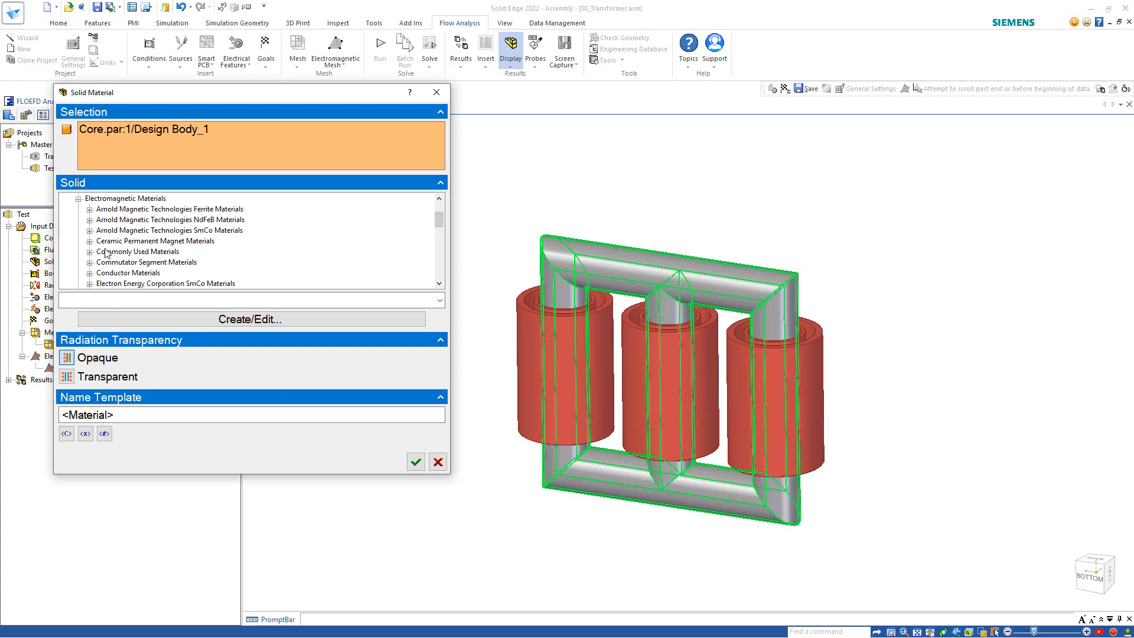
scroll(105, 253, down, 6)
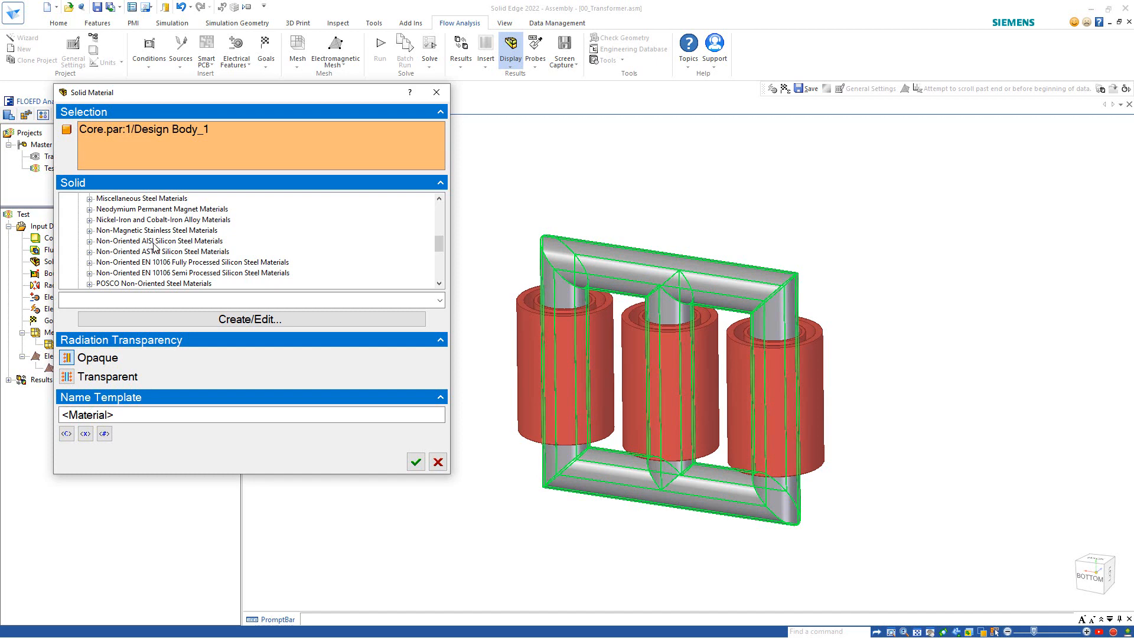
click(90, 241)
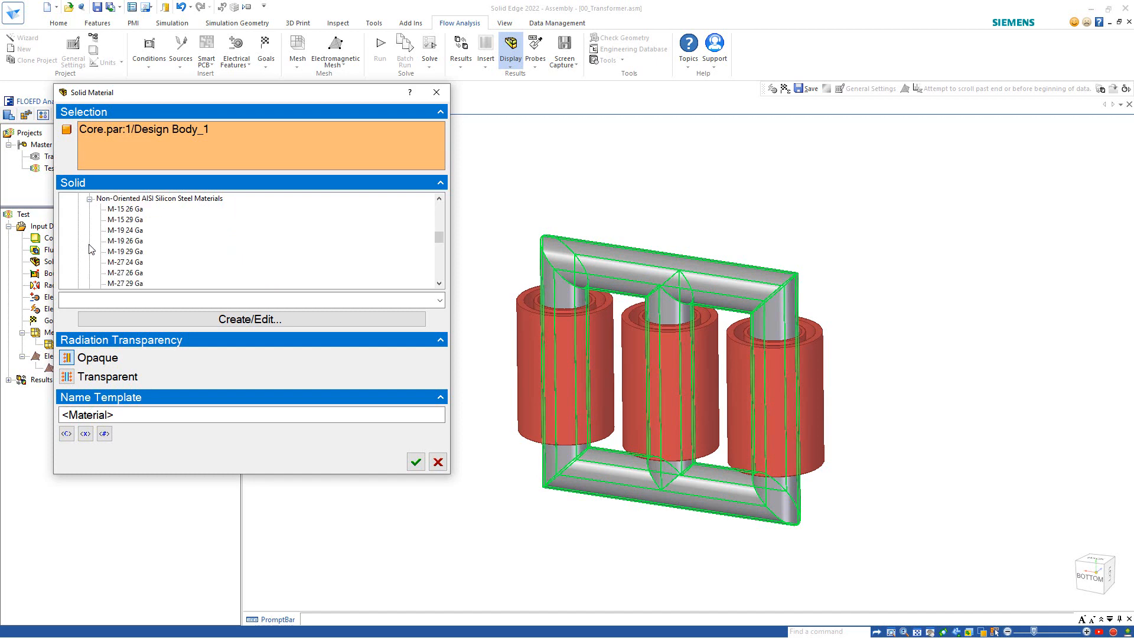
click(131, 233)
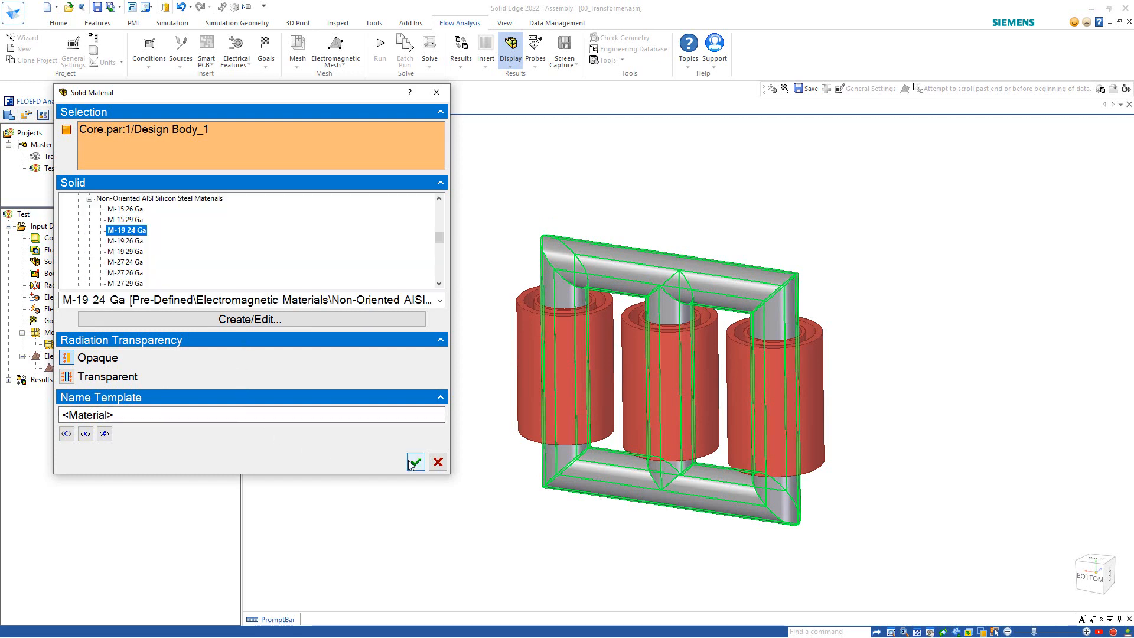
click(416, 462)
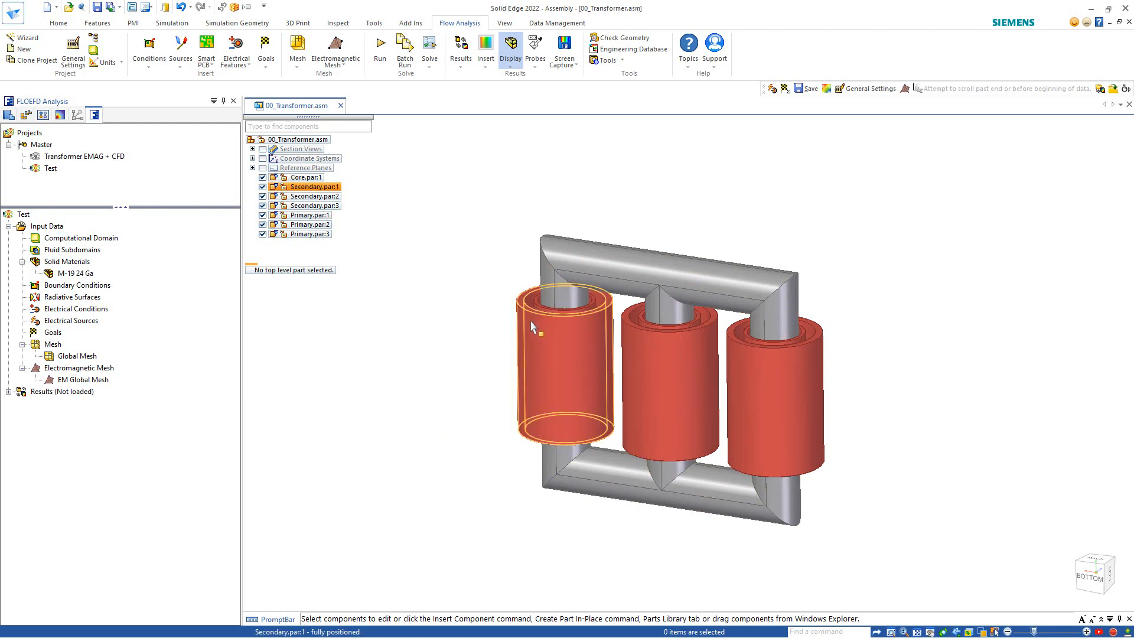
Start an AC Voltage electrical source of 5000 V and define it as a stranded coil with 180 turns and no strand area specified.
click(237, 67)
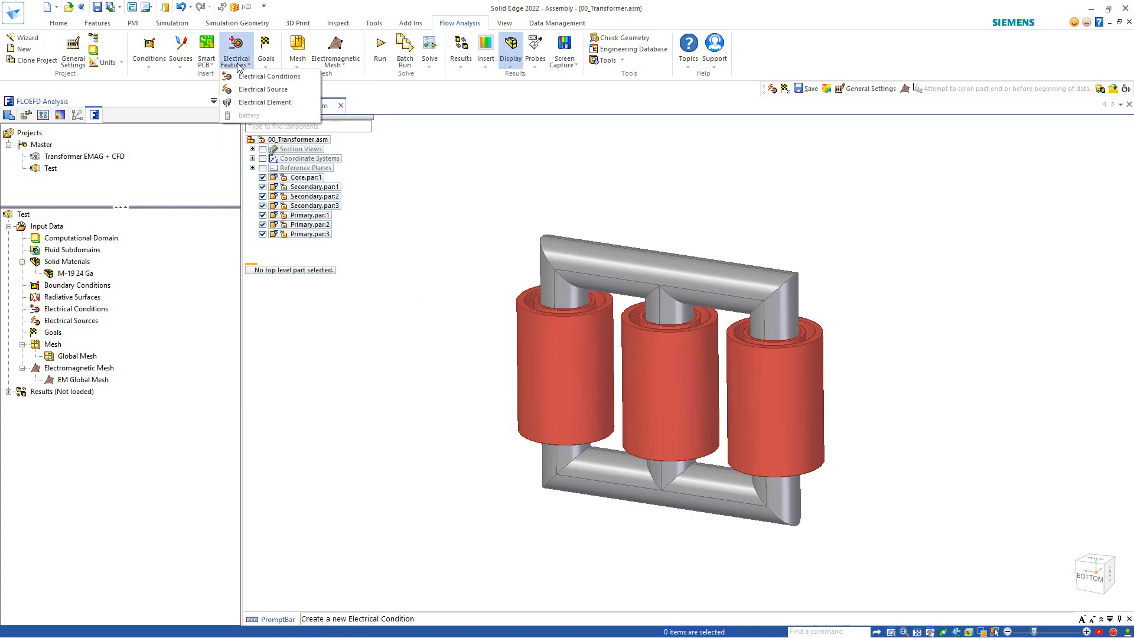
click(252, 90)
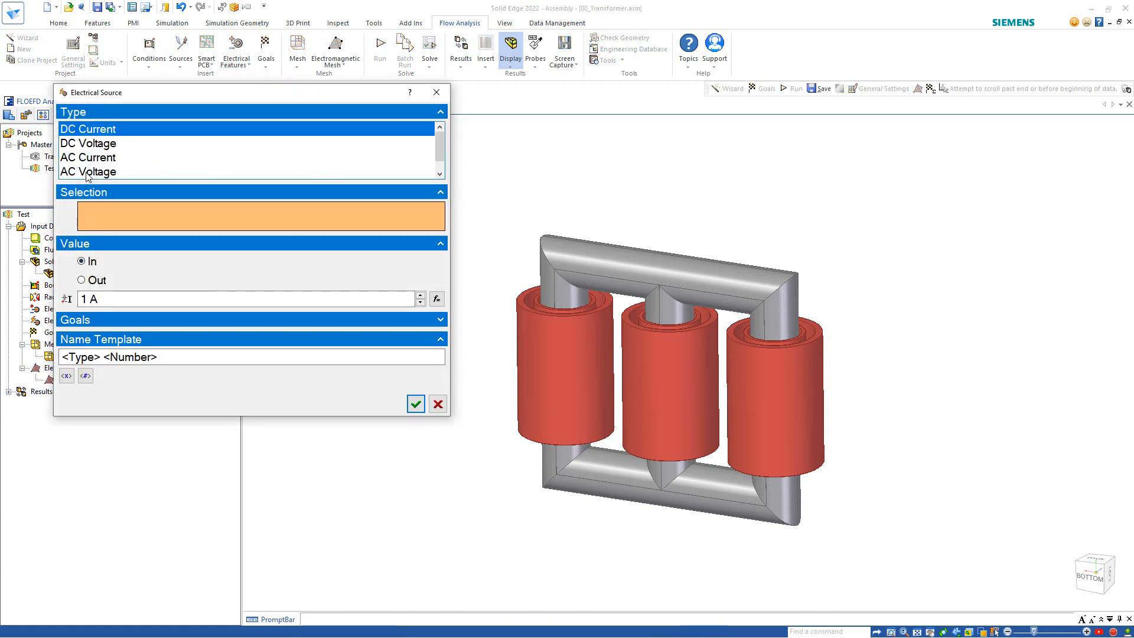
click(88, 173)
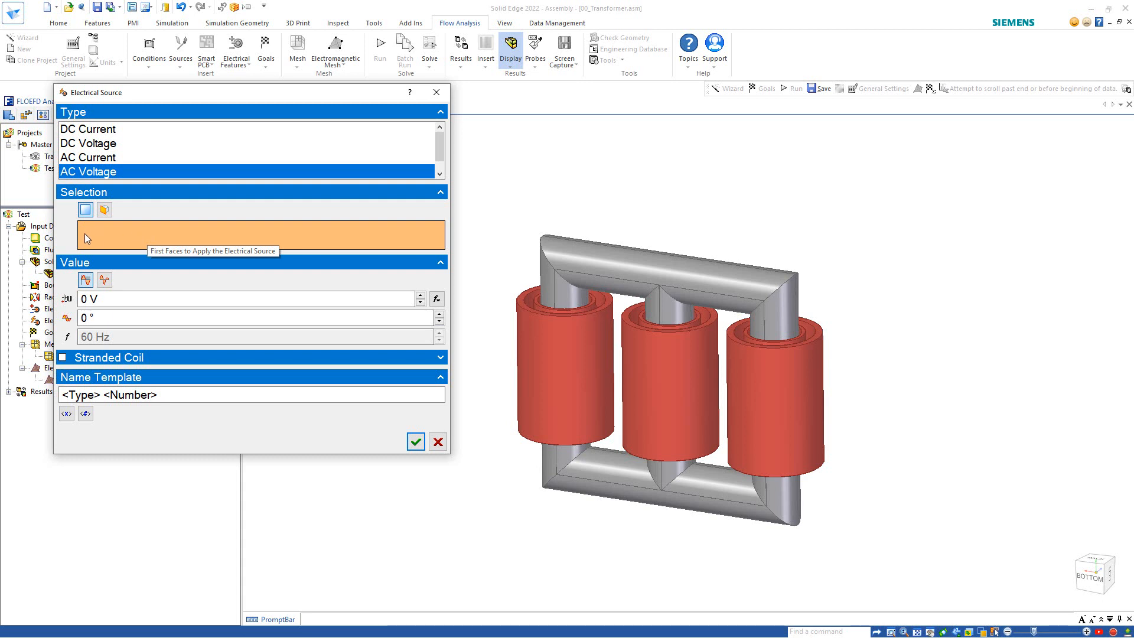
click(82, 300)
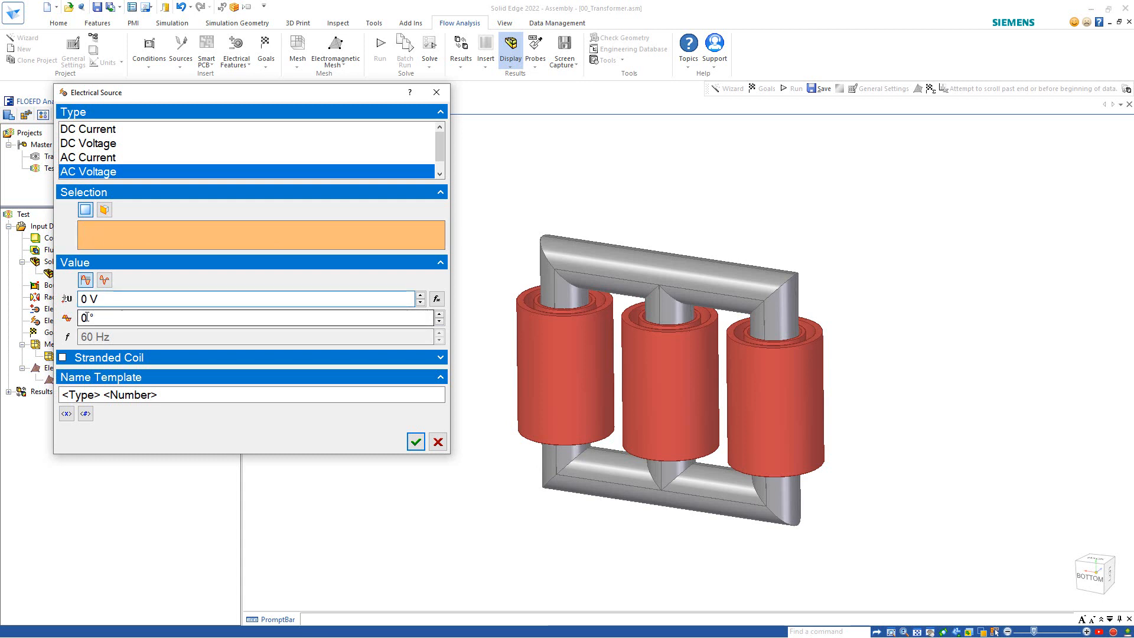
text(500)
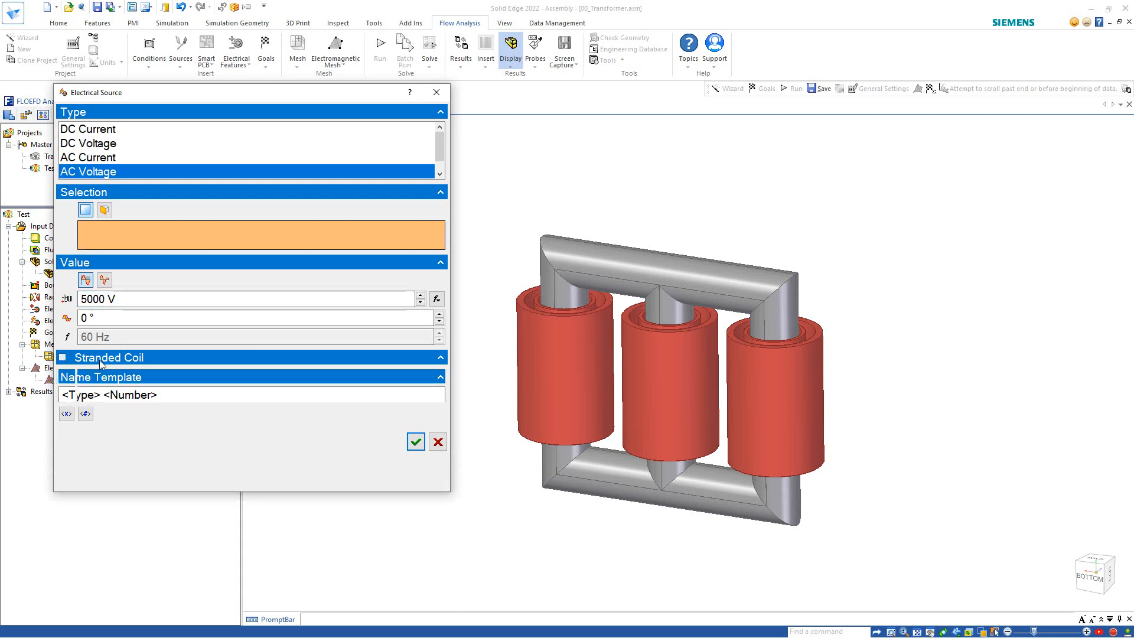
click(63, 357)
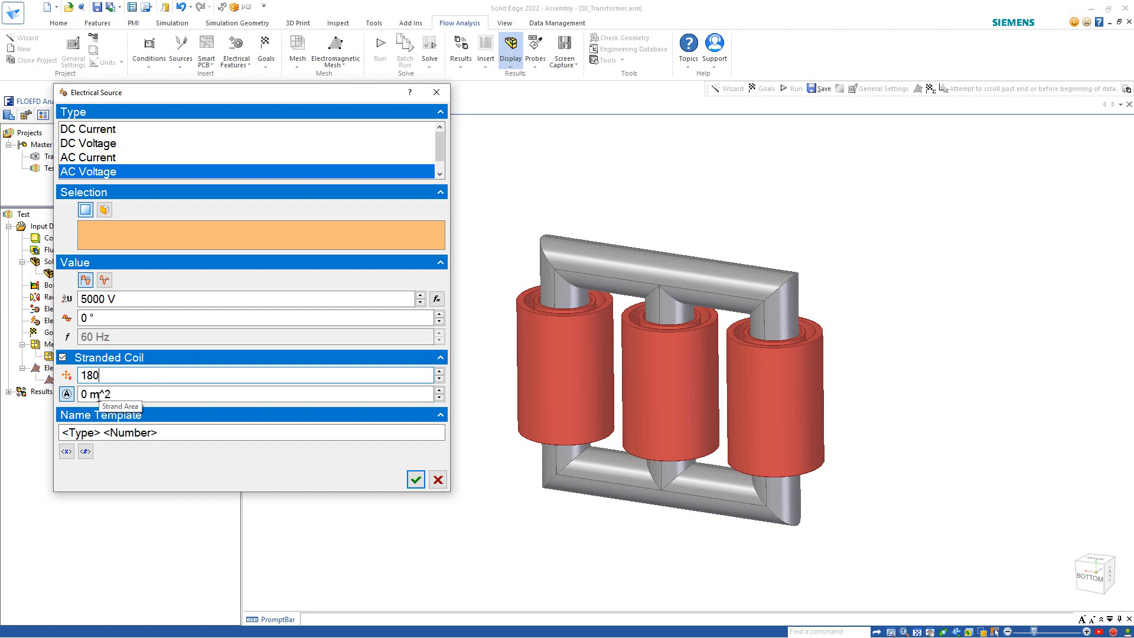
click(66, 394)
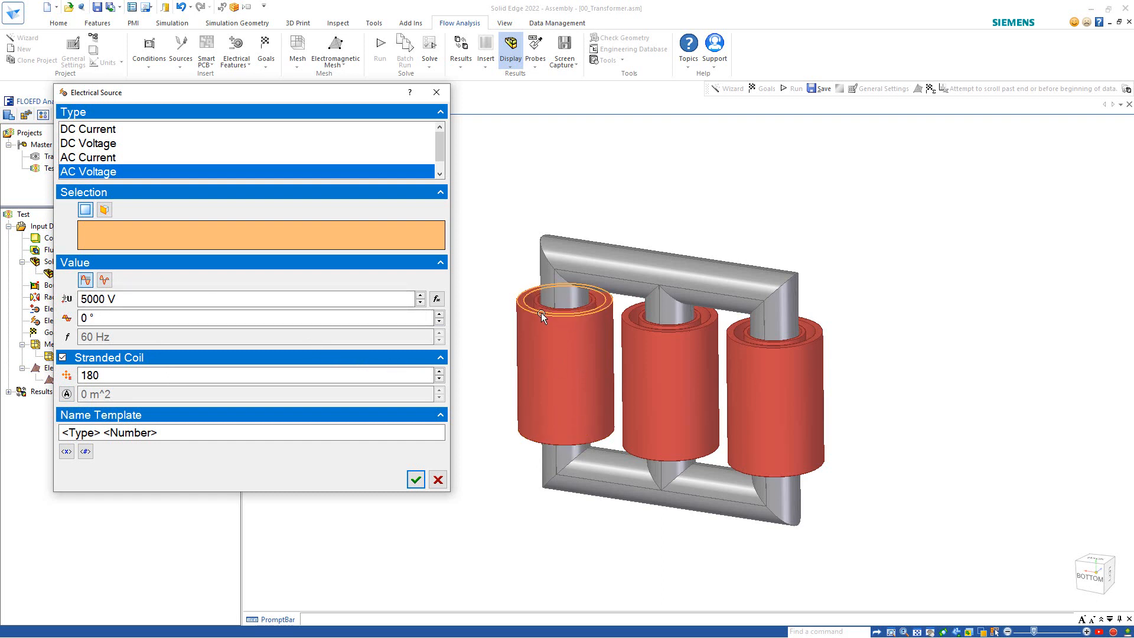
Apply the source as a body section to Primary.par:1, with an upright section plane cutting only one side of the coil, and accept it.
click(105, 211)
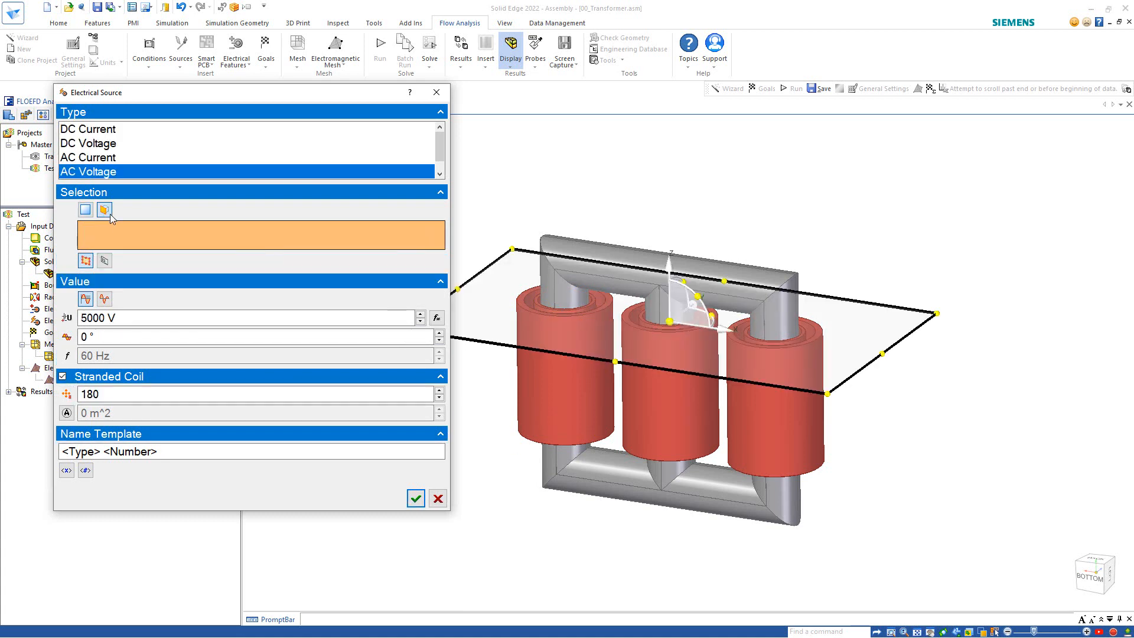
click(546, 315)
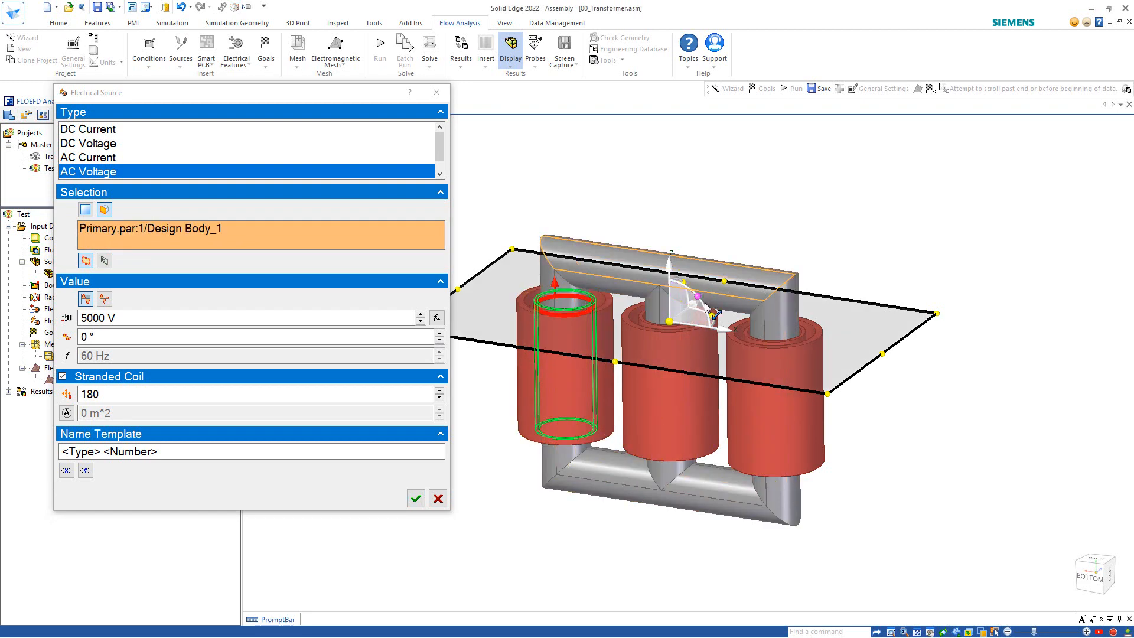
drag(707, 306, 716, 369)
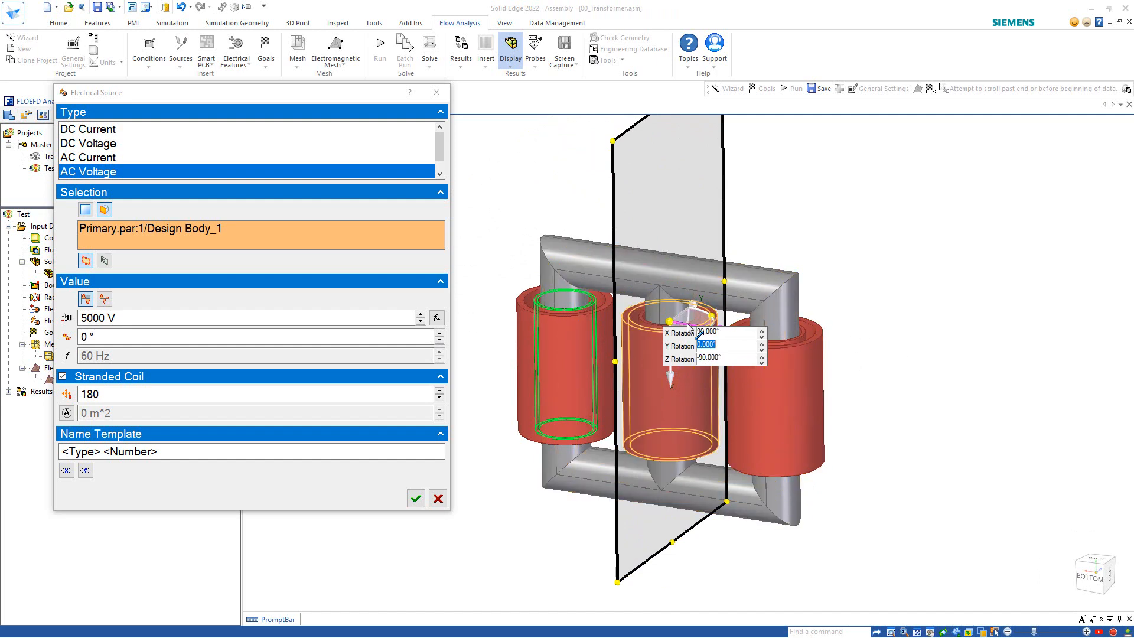
drag(686, 337, 565, 325)
middle_drag(579, 555, 595, 307)
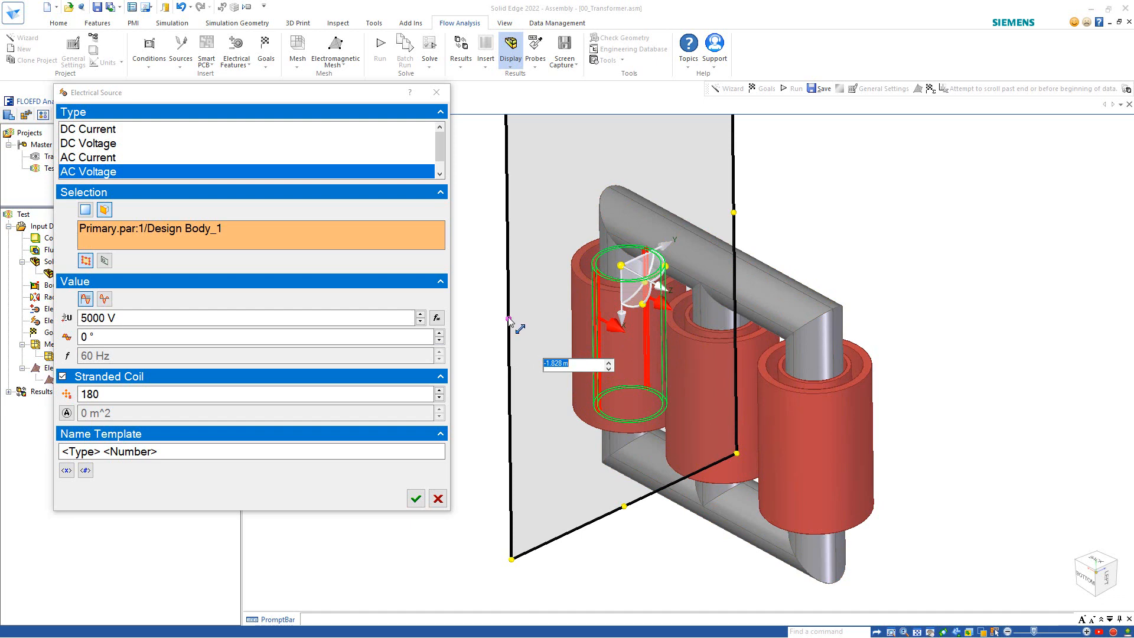
drag(508, 319, 641, 297)
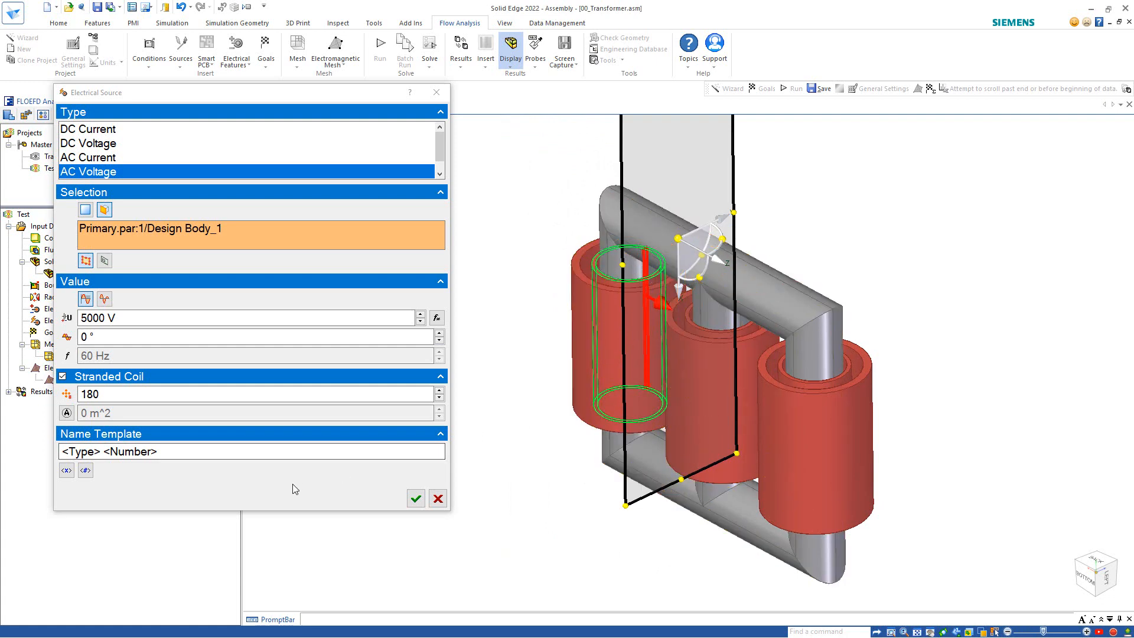
click(417, 500)
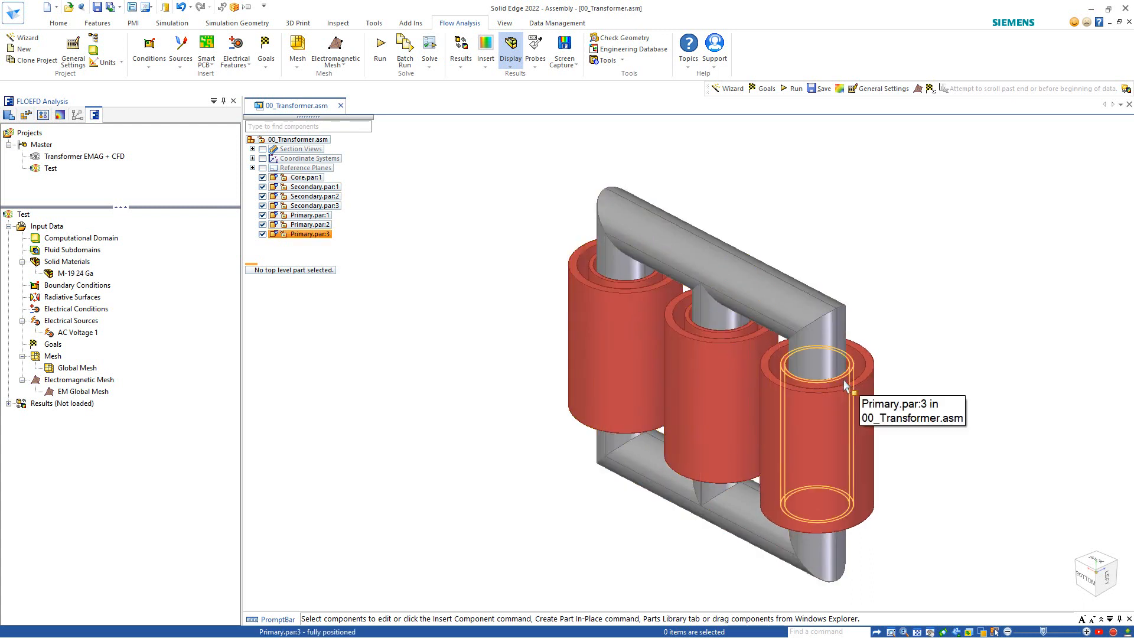
Start a second AC Voltage electrical source and apply it as a body section to the middle primary coil, Primary.par:2.
scroll(845, 387, down, 2)
middle_drag(727, 431, 503, 377)
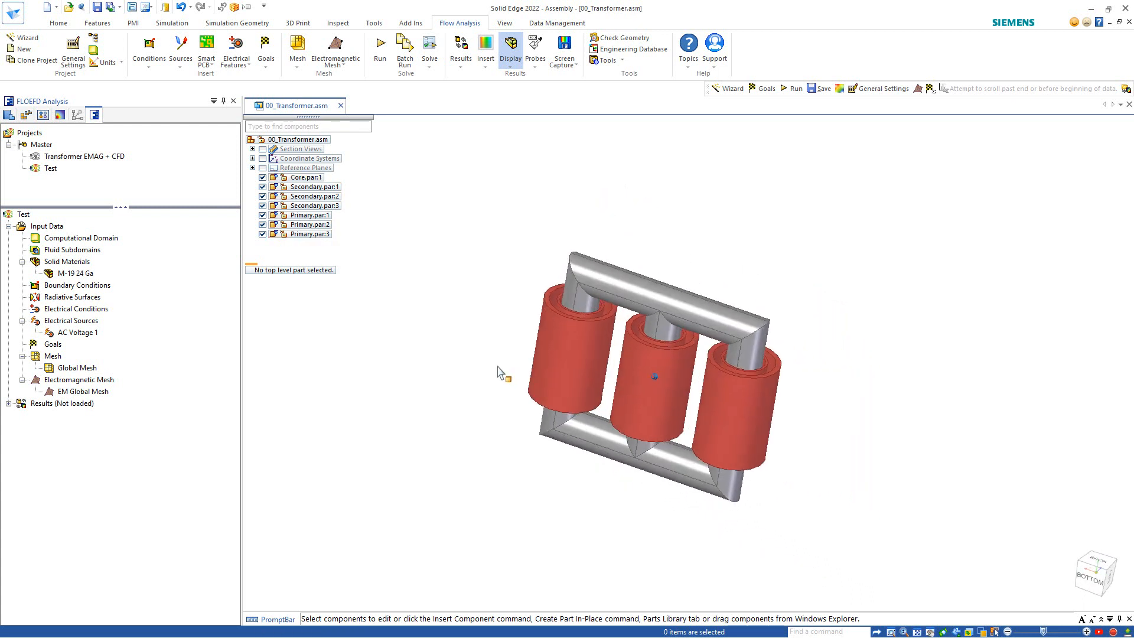
click(237, 58)
click(260, 88)
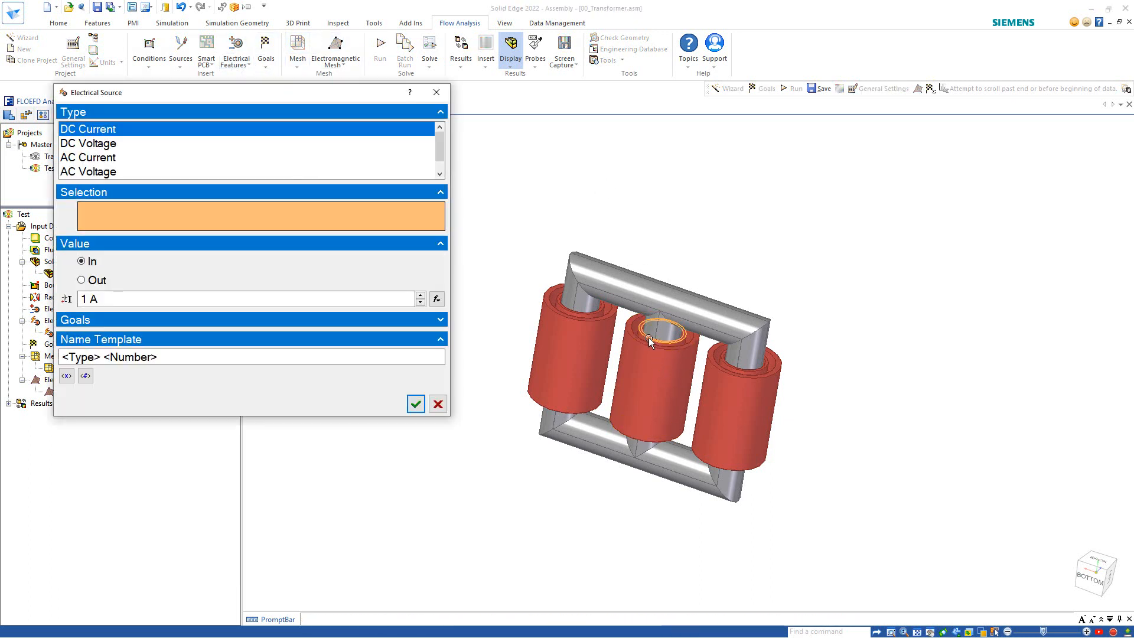
click(95, 172)
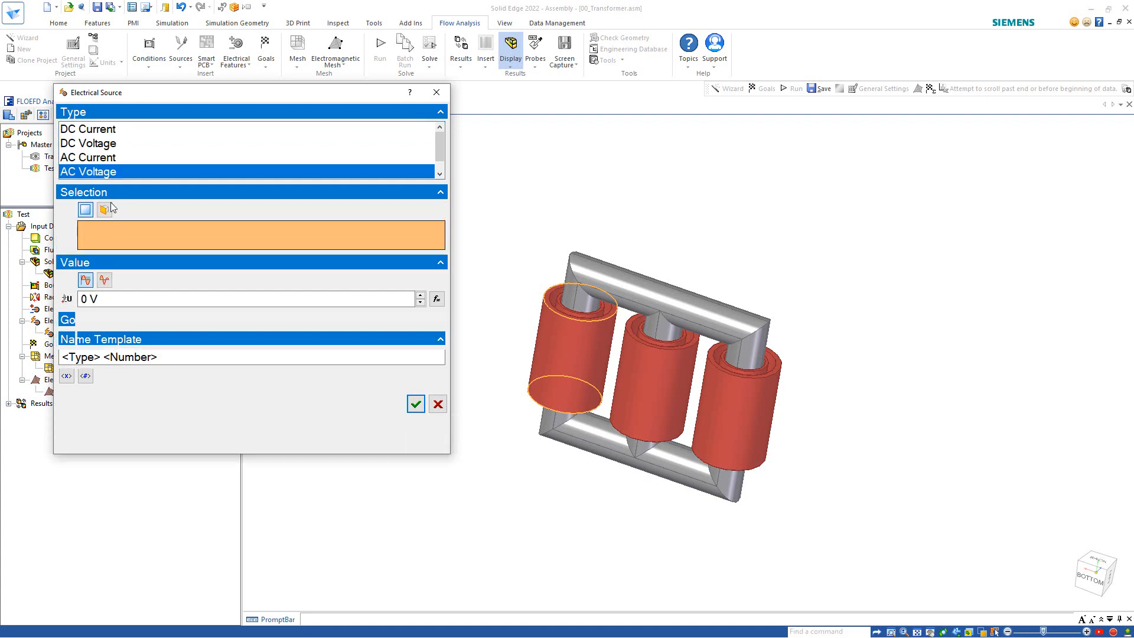
click(101, 213)
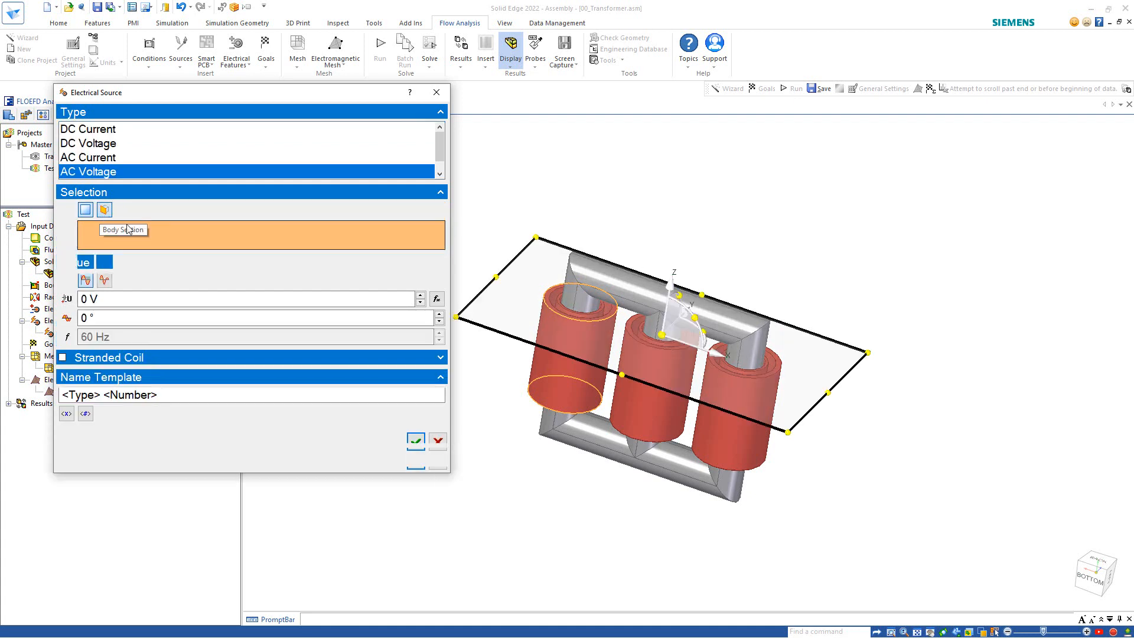
click(650, 340)
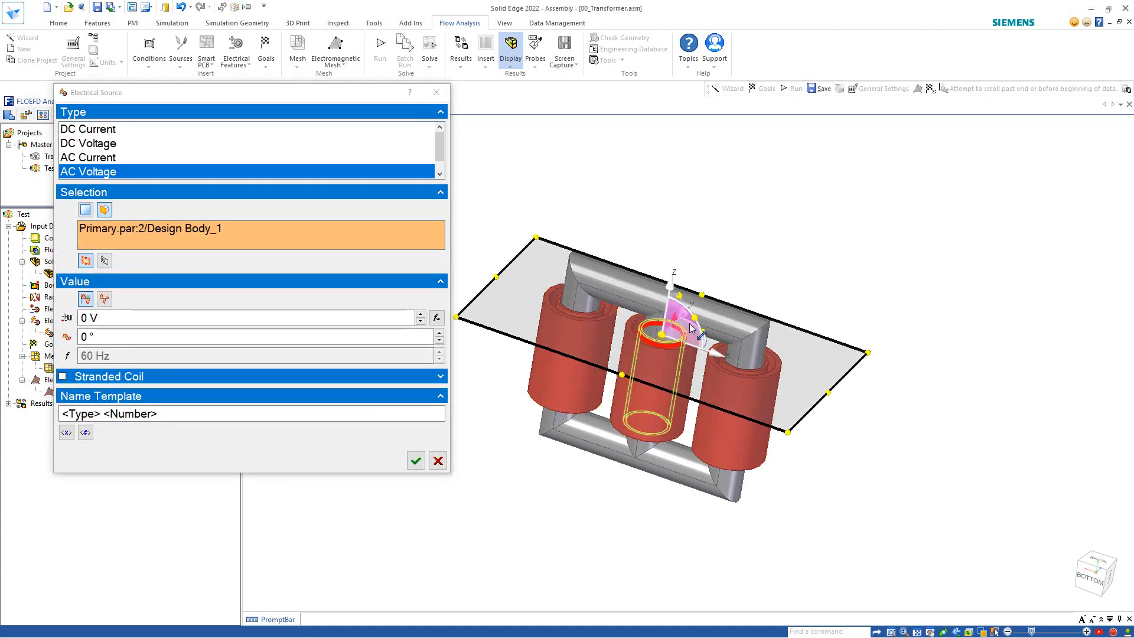
Turn the section plane upright and fit it to cut only one side of the middle primary coil.
drag(695, 317, 700, 392)
middle_drag(701, 392, 671, 349)
mouse_move(723, 383)
middle_down()
mouse_move(739, 384)
mouse_move(732, 395)
middle_up()
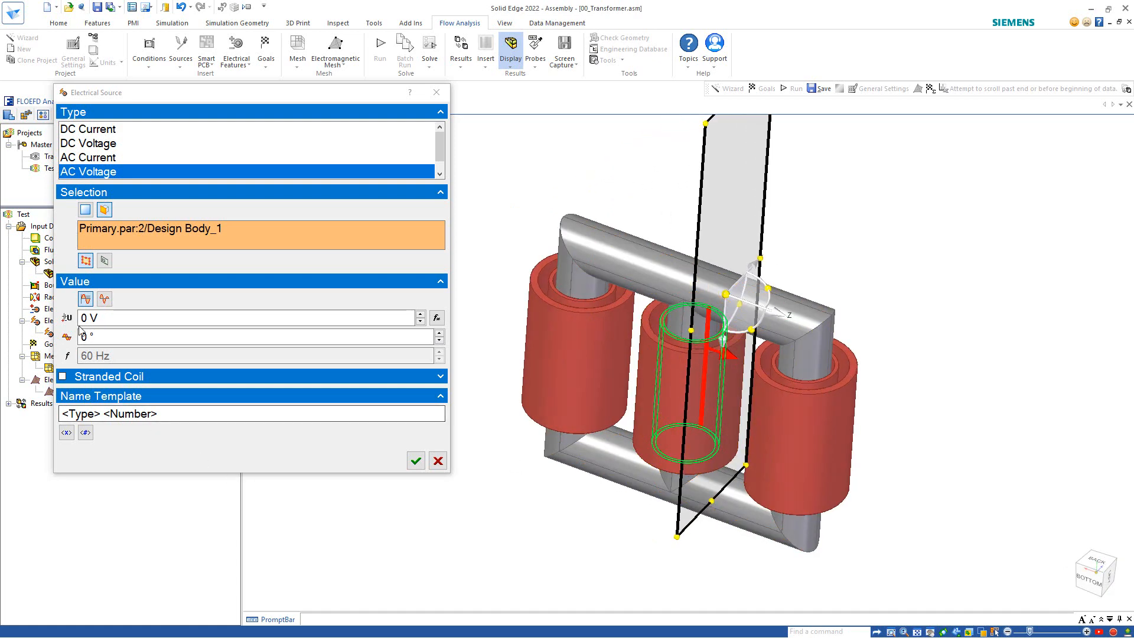
Set the middle primary coil's source to 5000 V with a phase of -120°.
click(84, 318)
text(500)
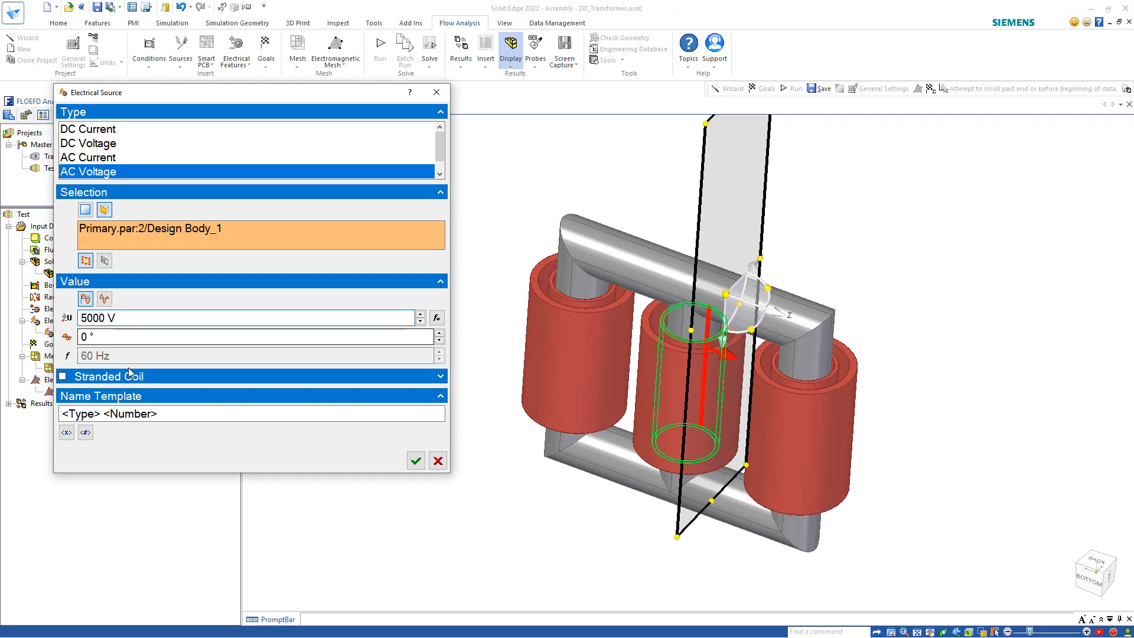
key(Tab)
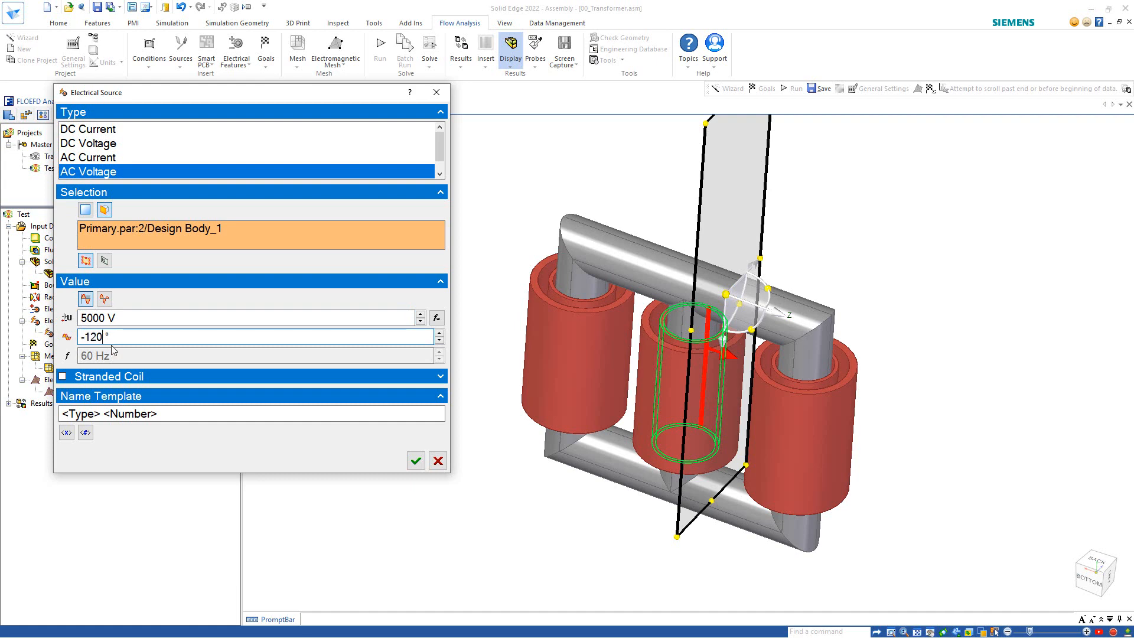
Define the middle primary coil's source as a stranded coil with 180 turns, switch off the wire area entry, and accept it.
click(63, 377)
drag(97, 395, 13, 406)
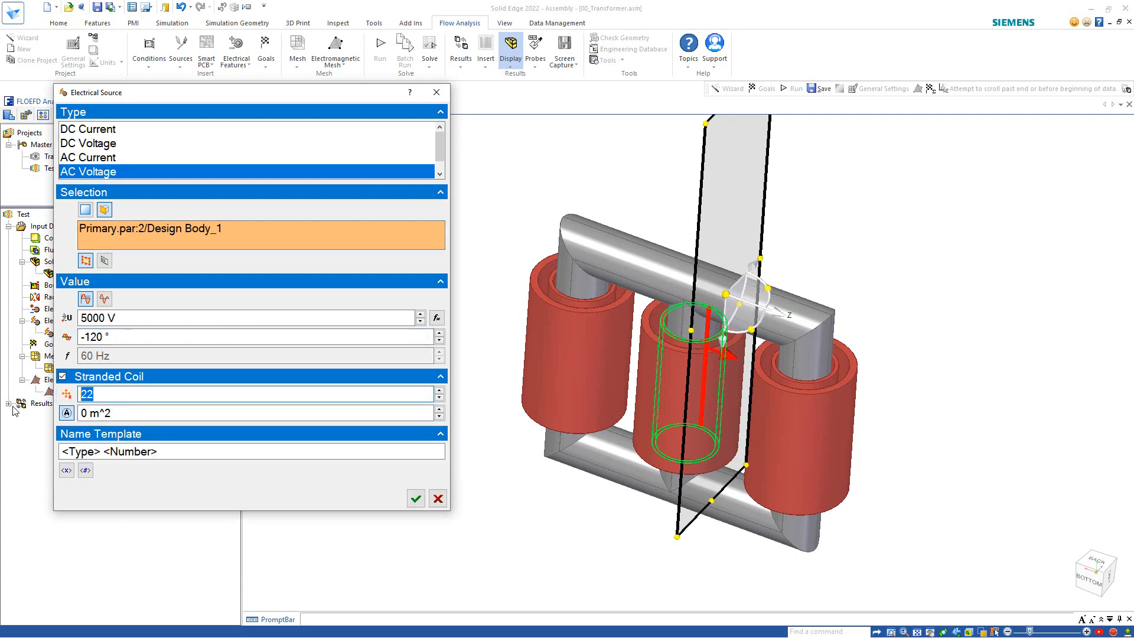
text(180)
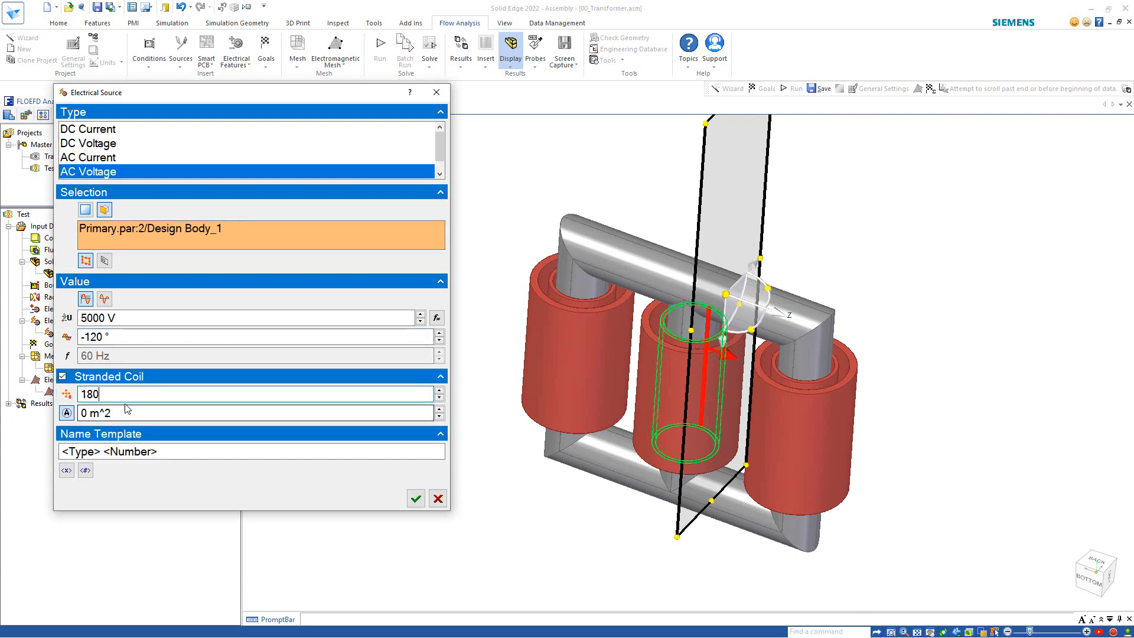
click(67, 413)
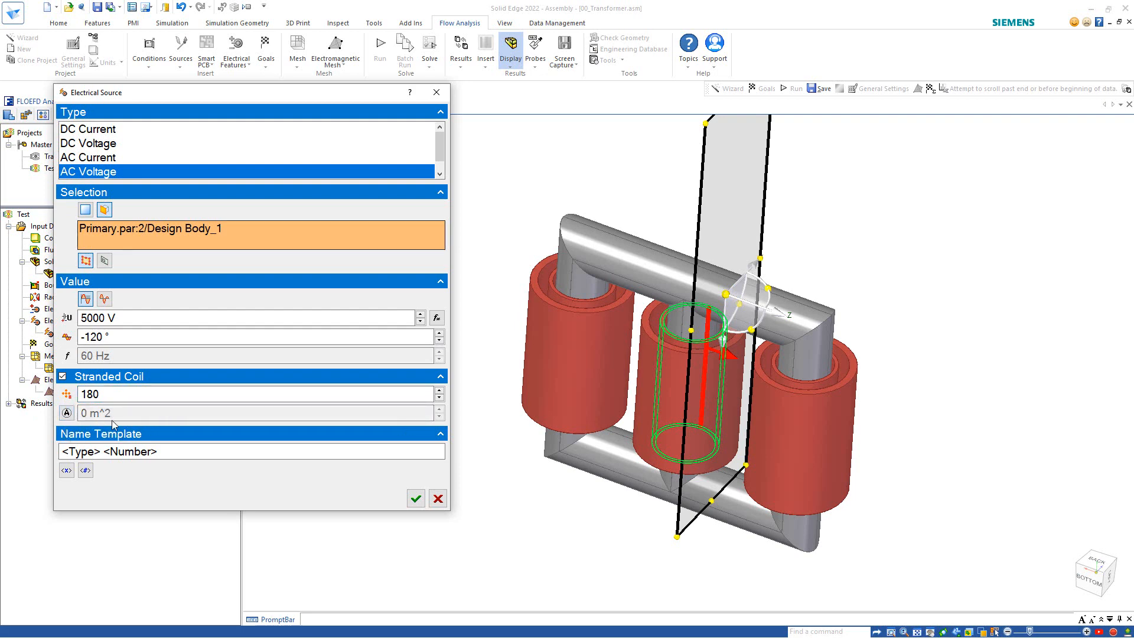
click(417, 499)
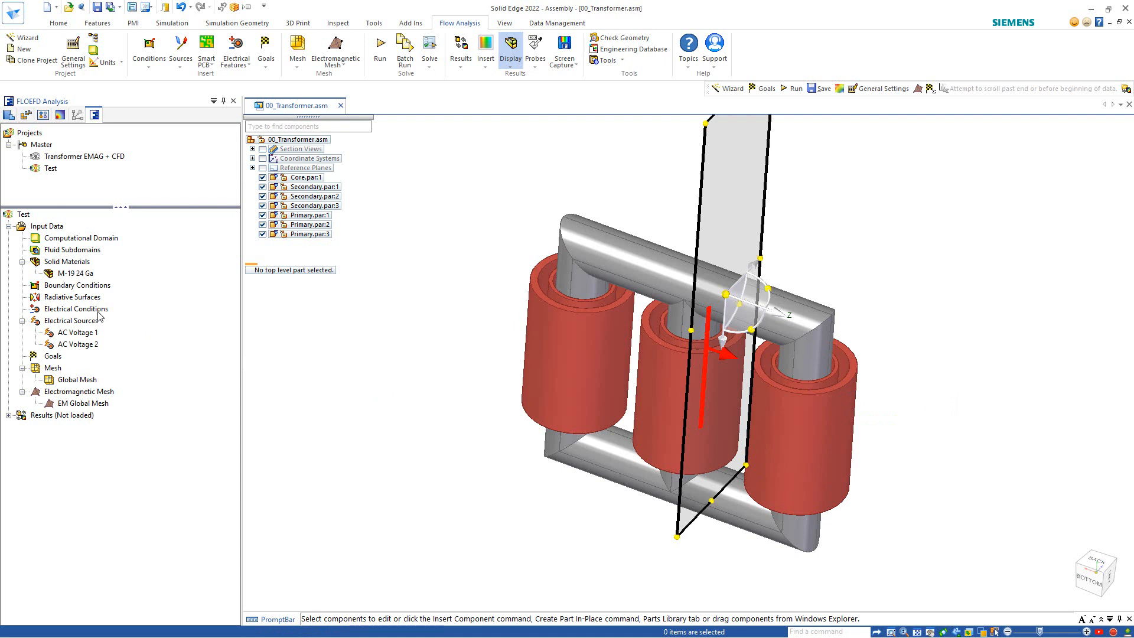
Start a third AC Voltage electrical source, defined as a stranded coil with 1200 turns and the wire area entry switched off.
click(574, 360)
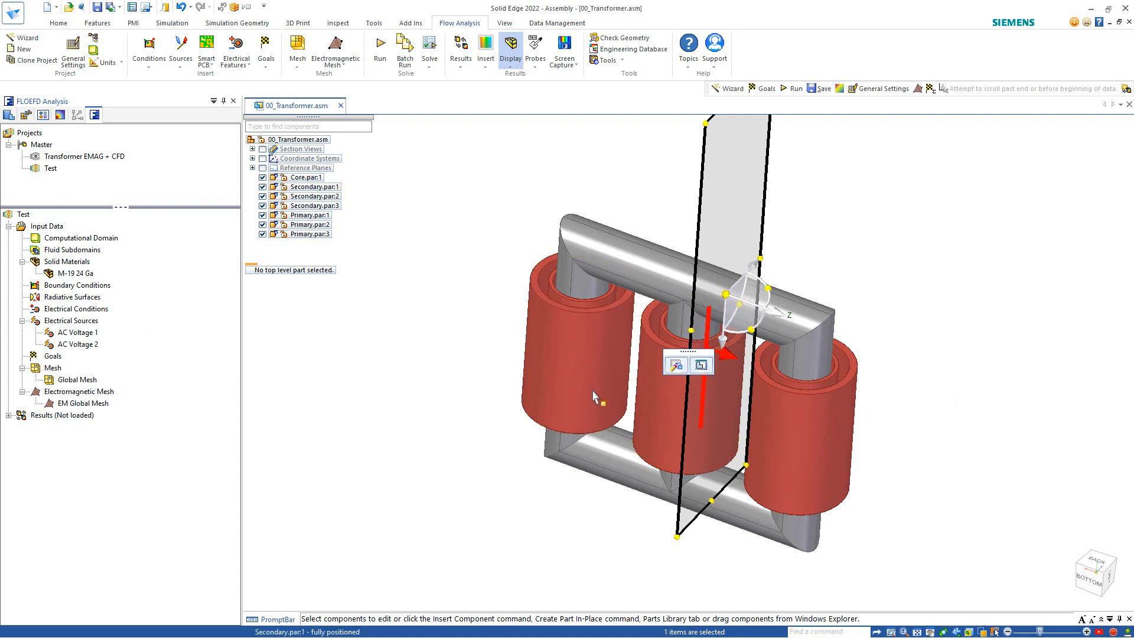
click(593, 391)
click(407, 216)
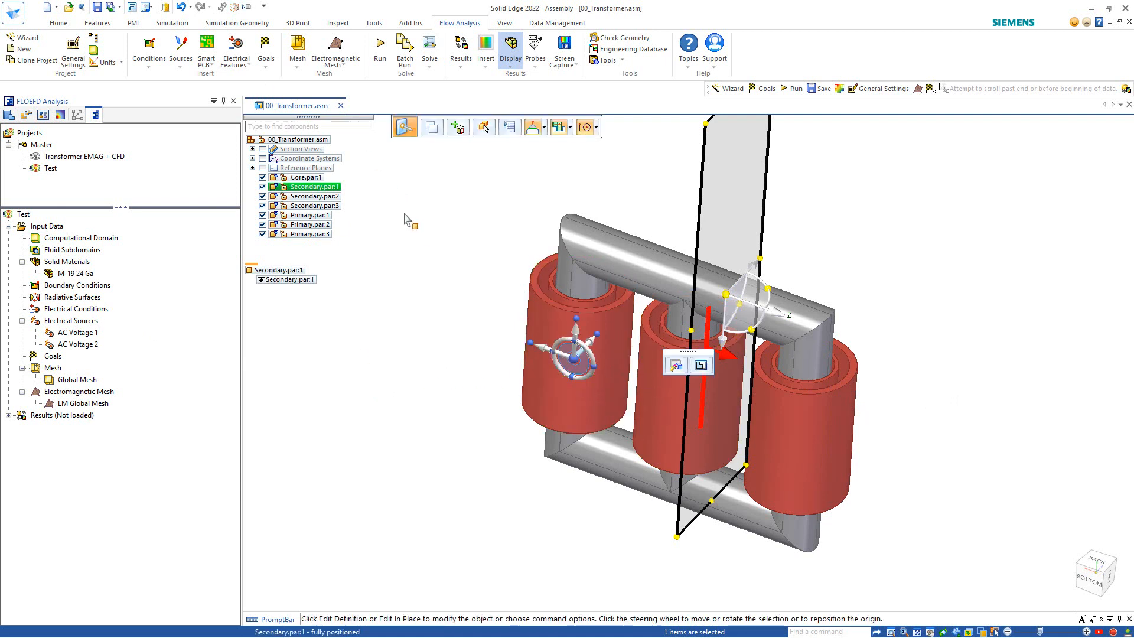
click(239, 61)
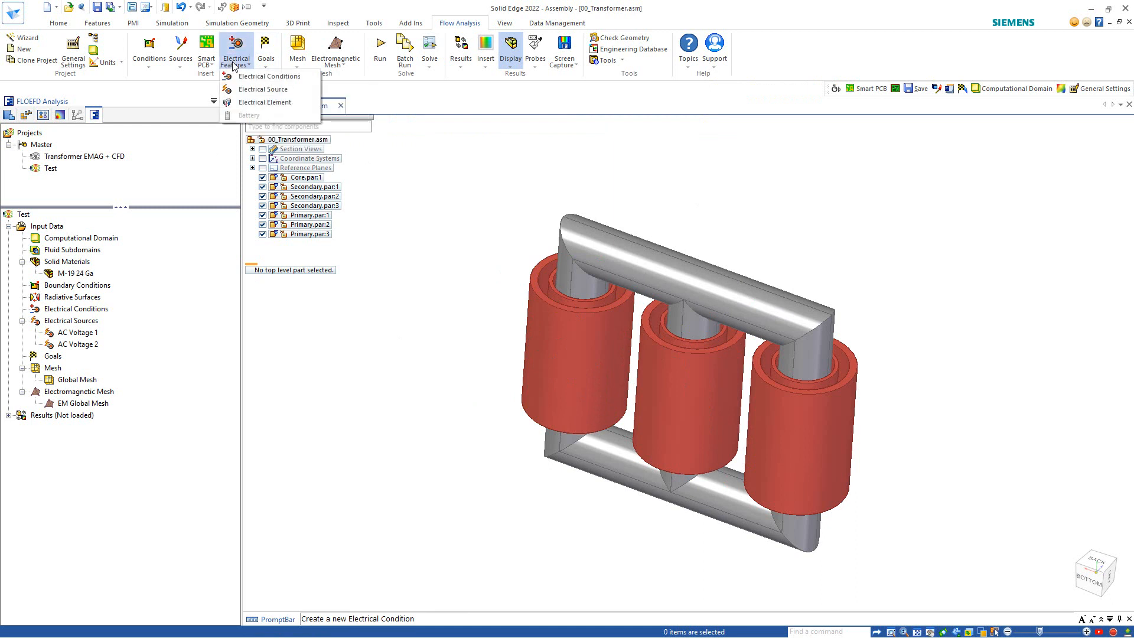
click(247, 89)
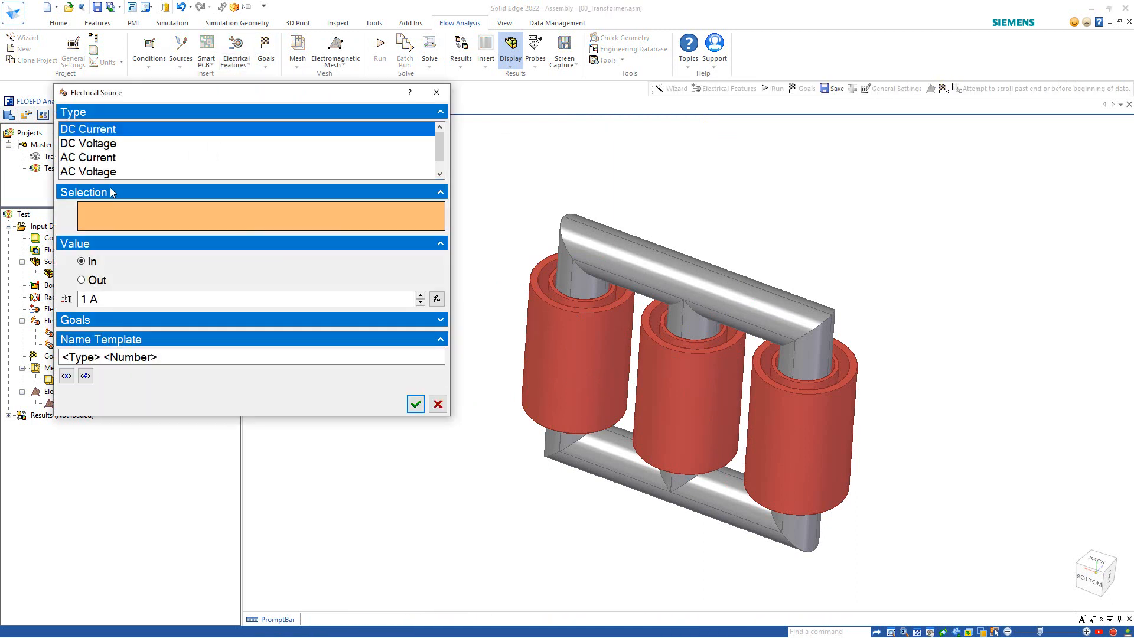
click(102, 172)
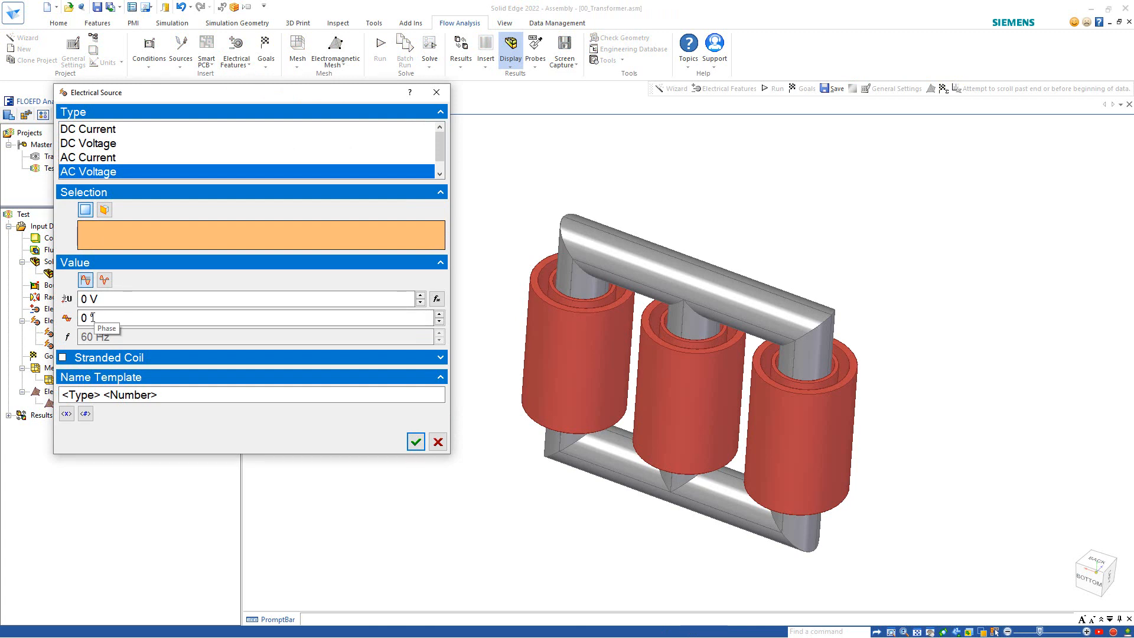
click(63, 357)
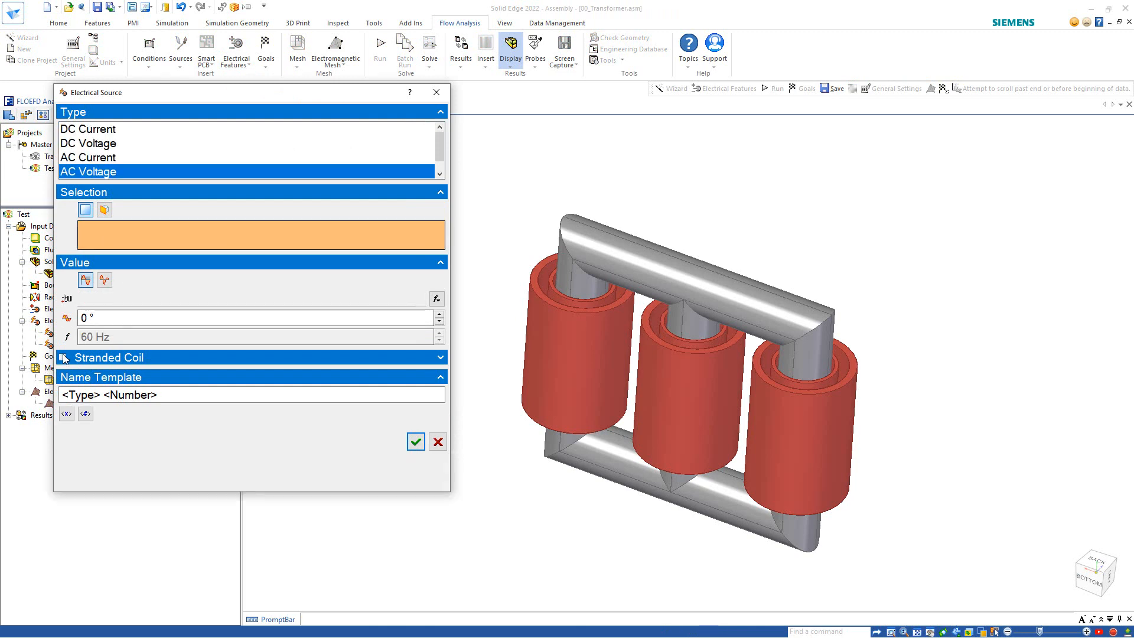
double_click(101, 372)
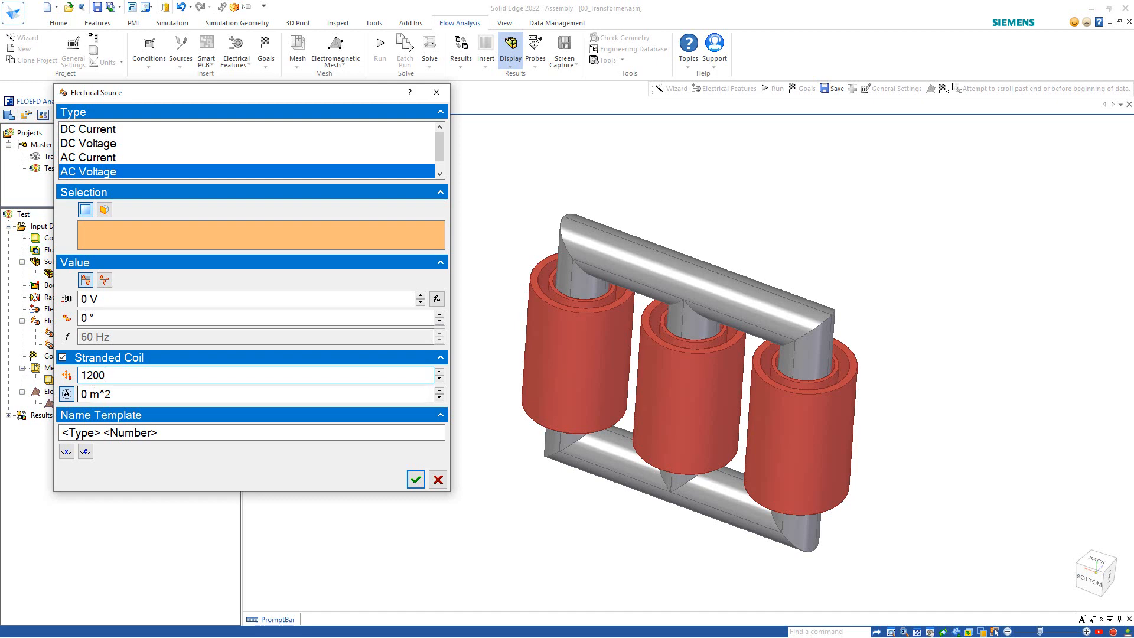
click(68, 393)
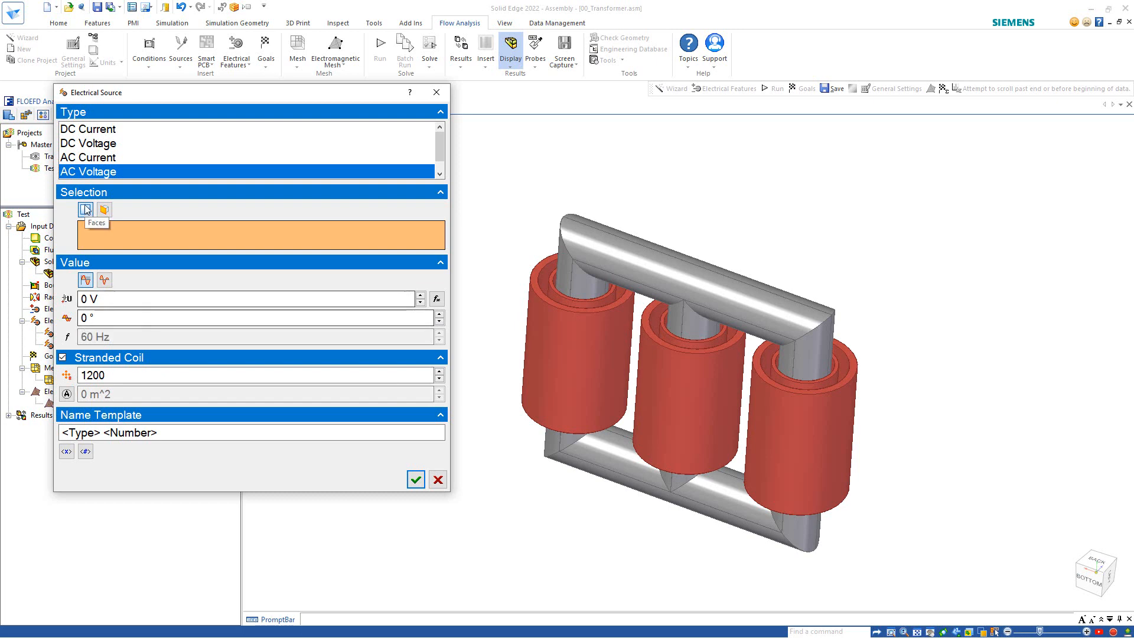
Apply the source as a body section to Secondary.par:1, with an upright section plane cutting only one side of the coil, and accept it.
click(104, 210)
click(582, 338)
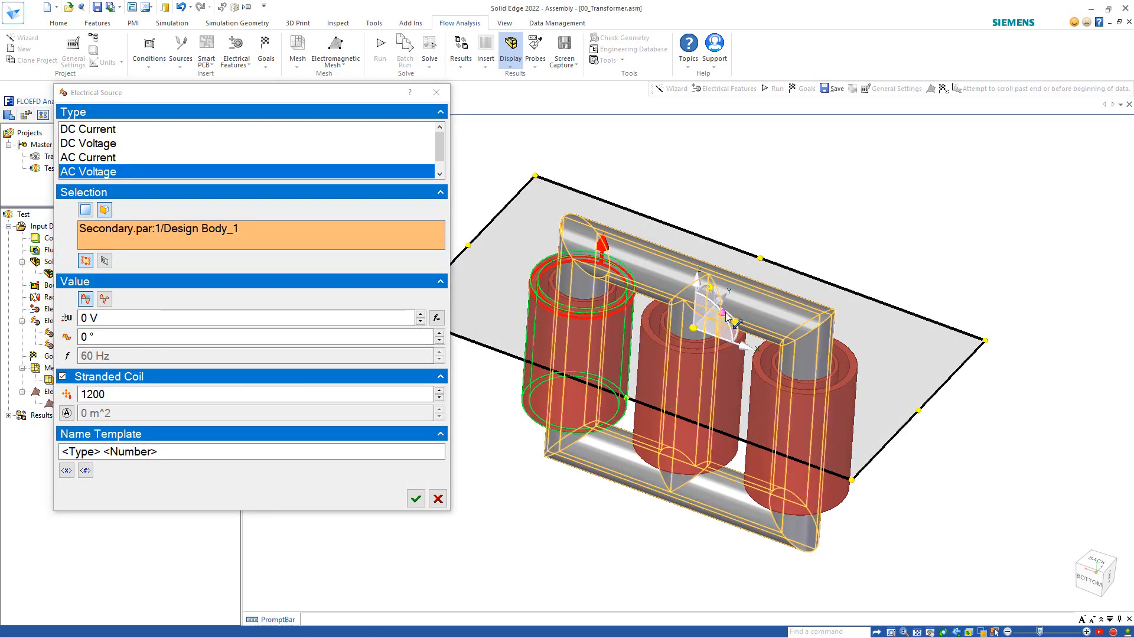
drag(726, 312, 603, 331)
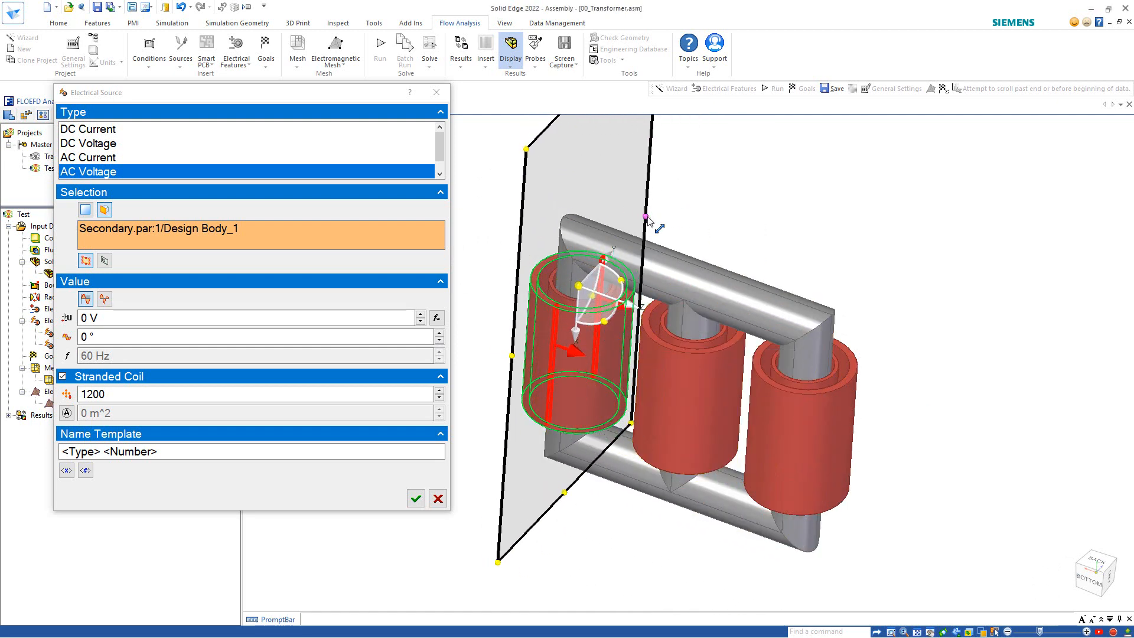
drag(646, 217, 573, 293)
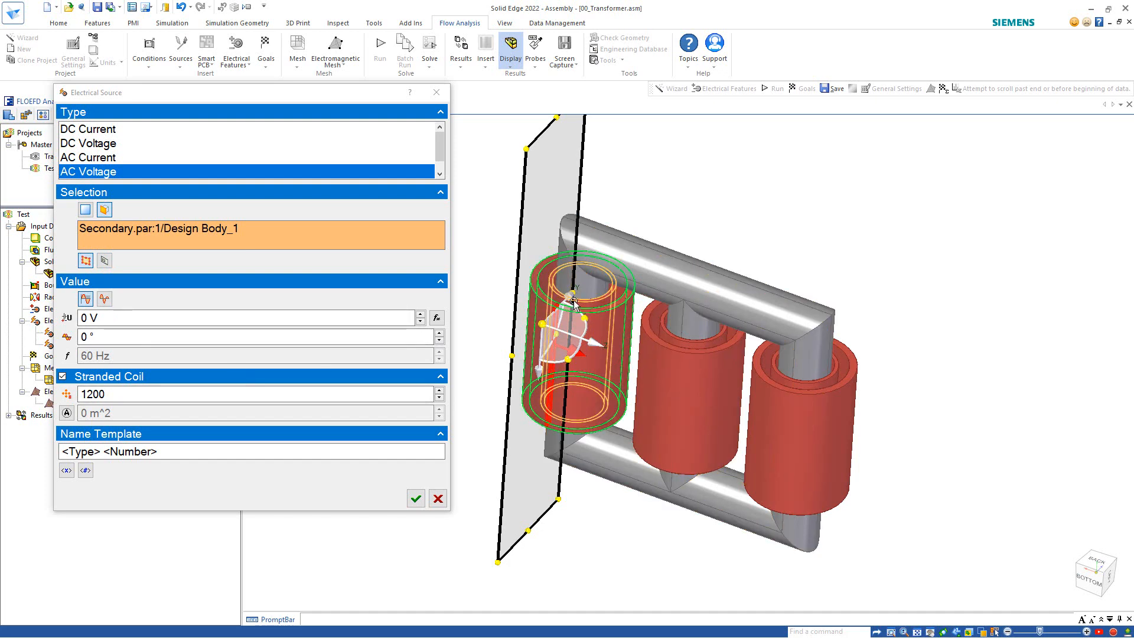
drag(573, 302, 635, 252)
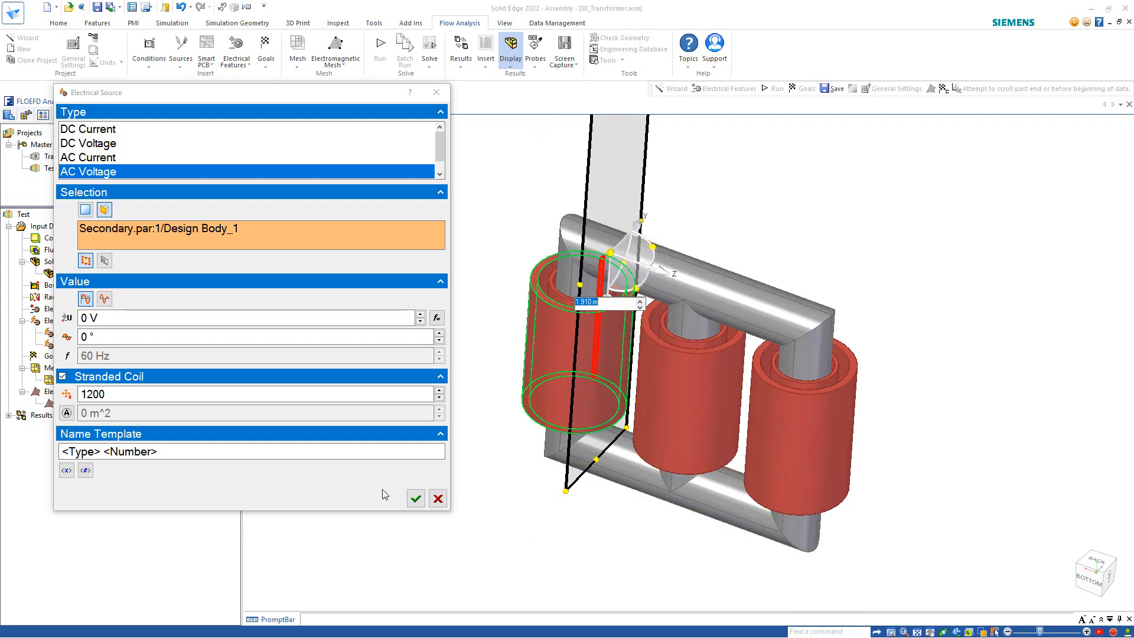
click(415, 499)
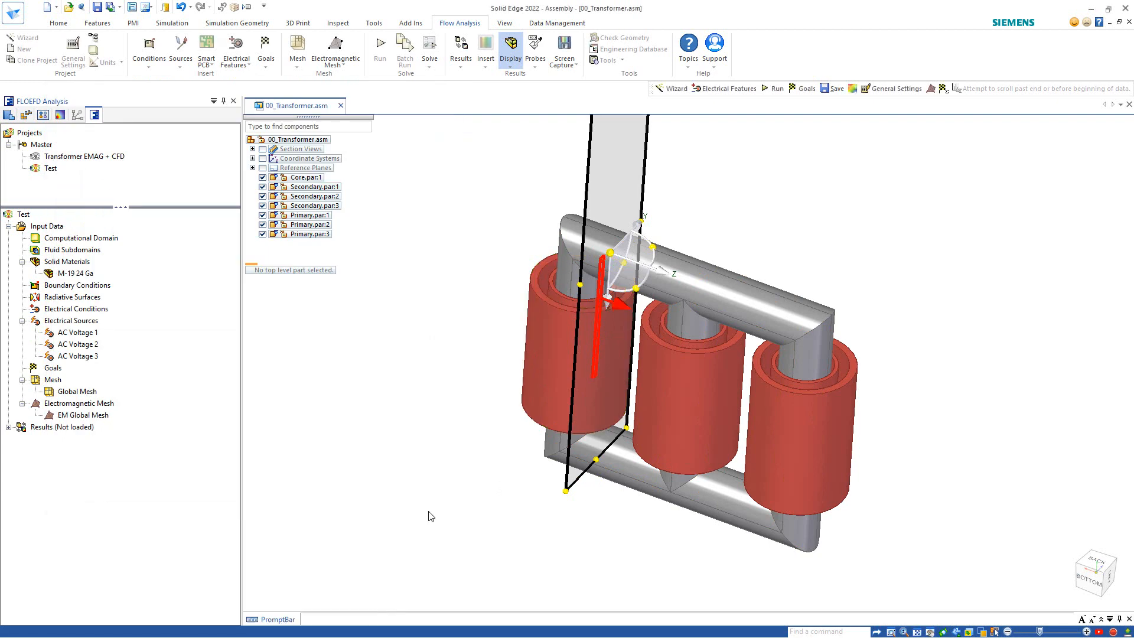
click(70, 356)
click(476, 446)
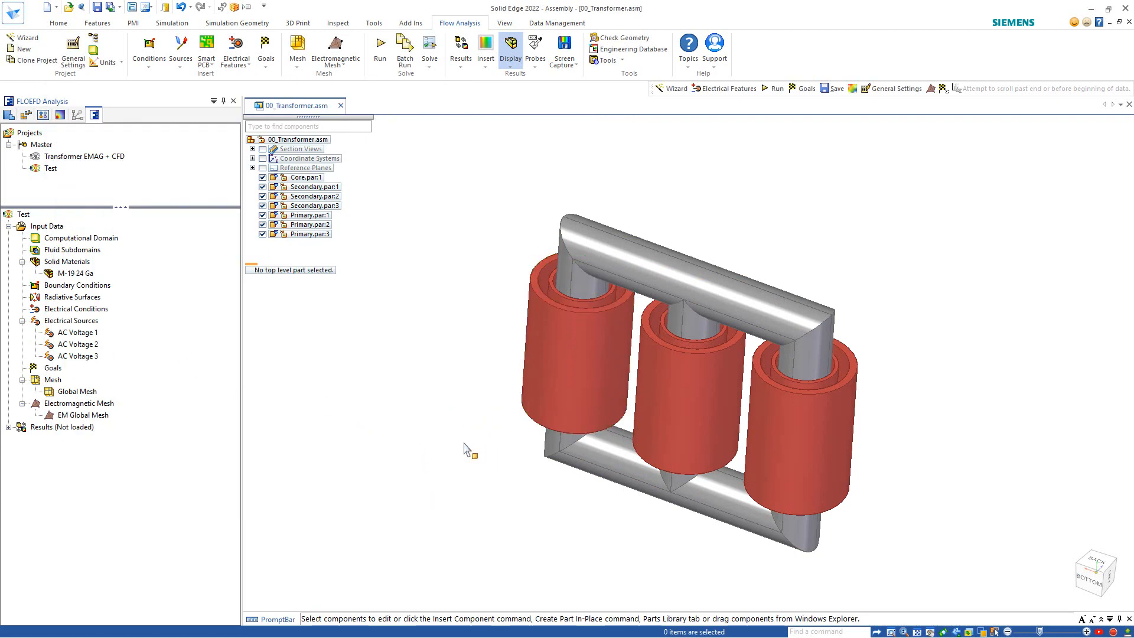
Start new global goals and include the average static pressure and average fluid temperature.
scroll(413, 437, down, 3)
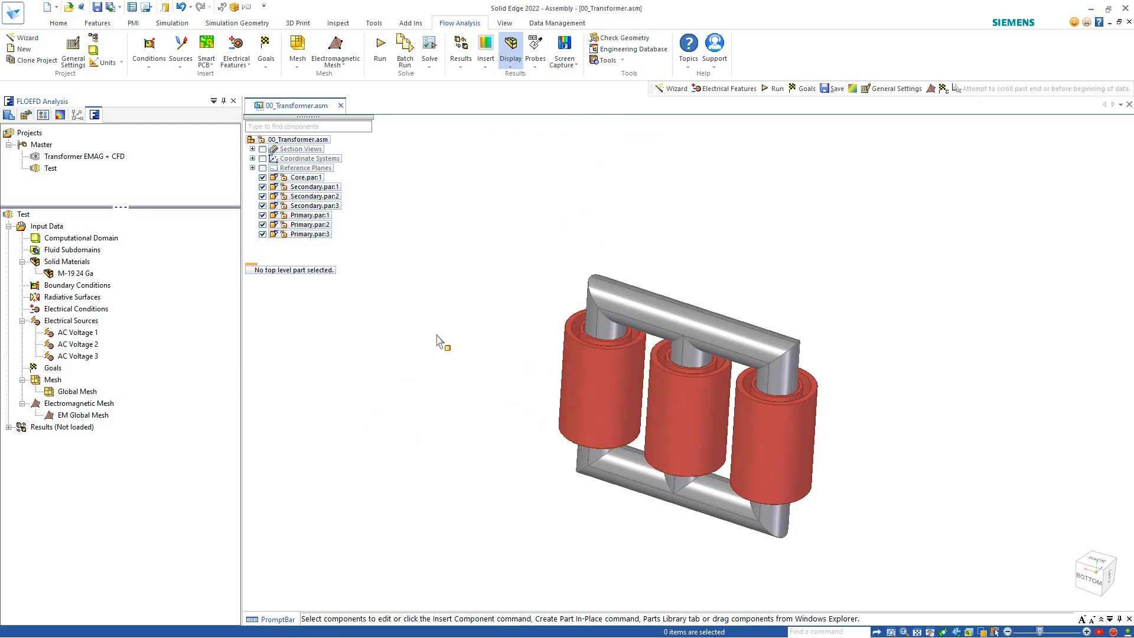
click(266, 62)
click(275, 77)
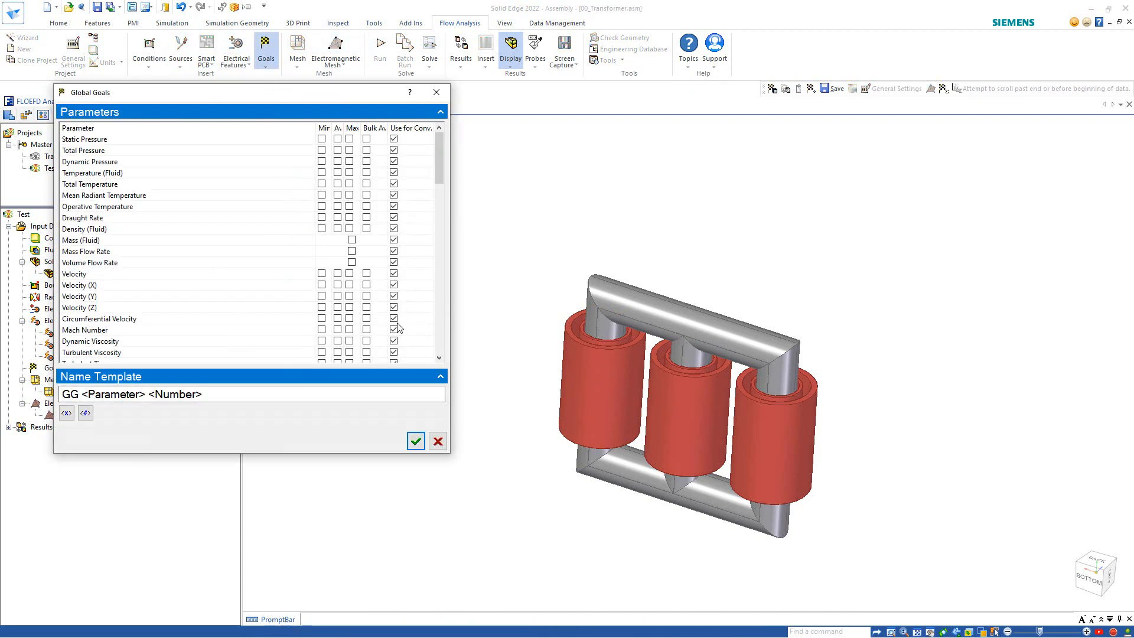
click(337, 140)
click(331, 175)
click(336, 173)
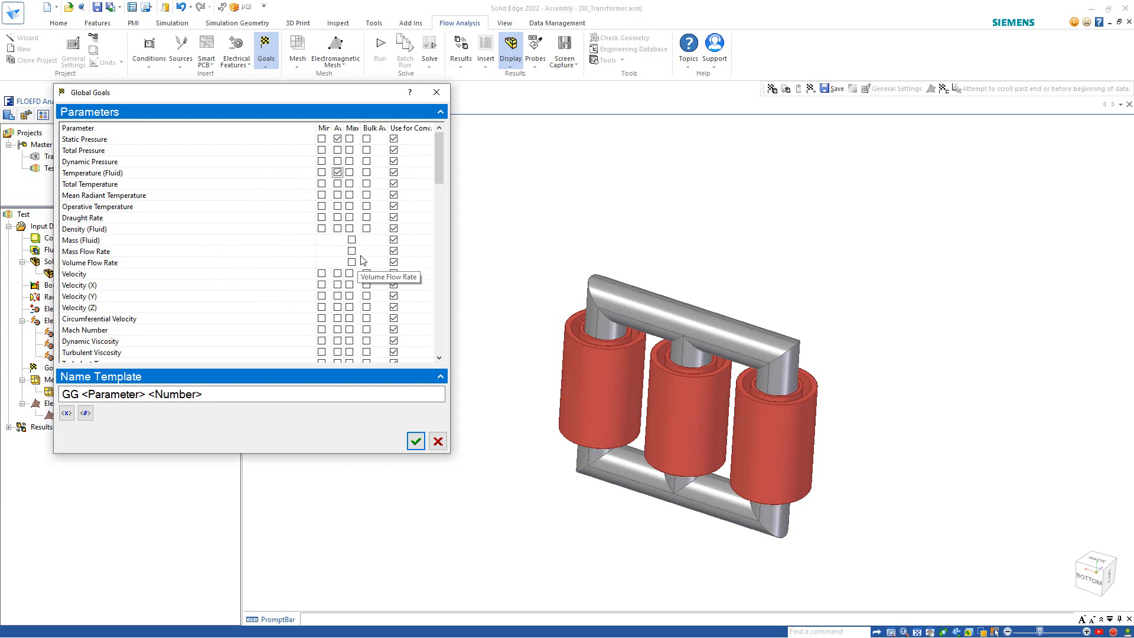
Include ohmic loss, iron loss and electromagnetic loss in the global goals and accept them.
scroll(362, 260, down, 20)
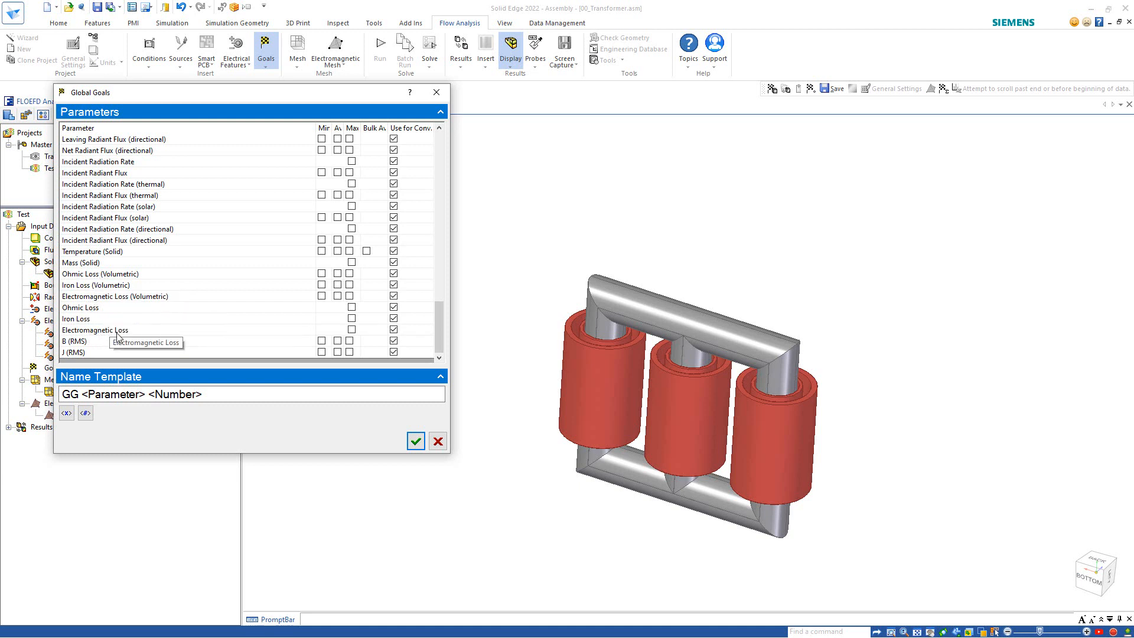
click(351, 307)
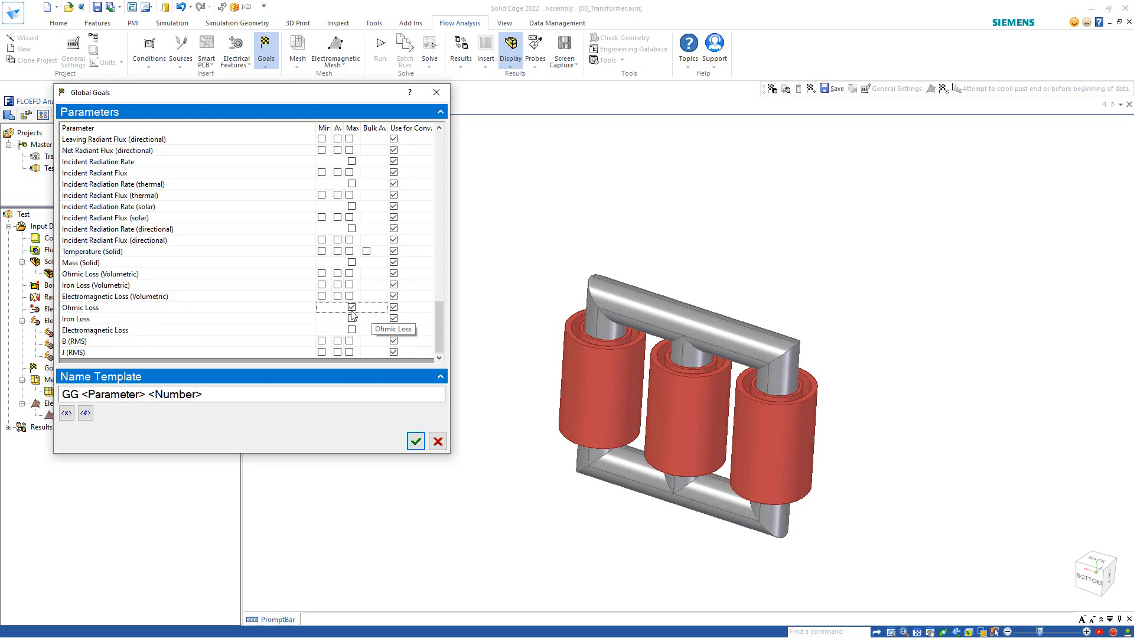
click(352, 319)
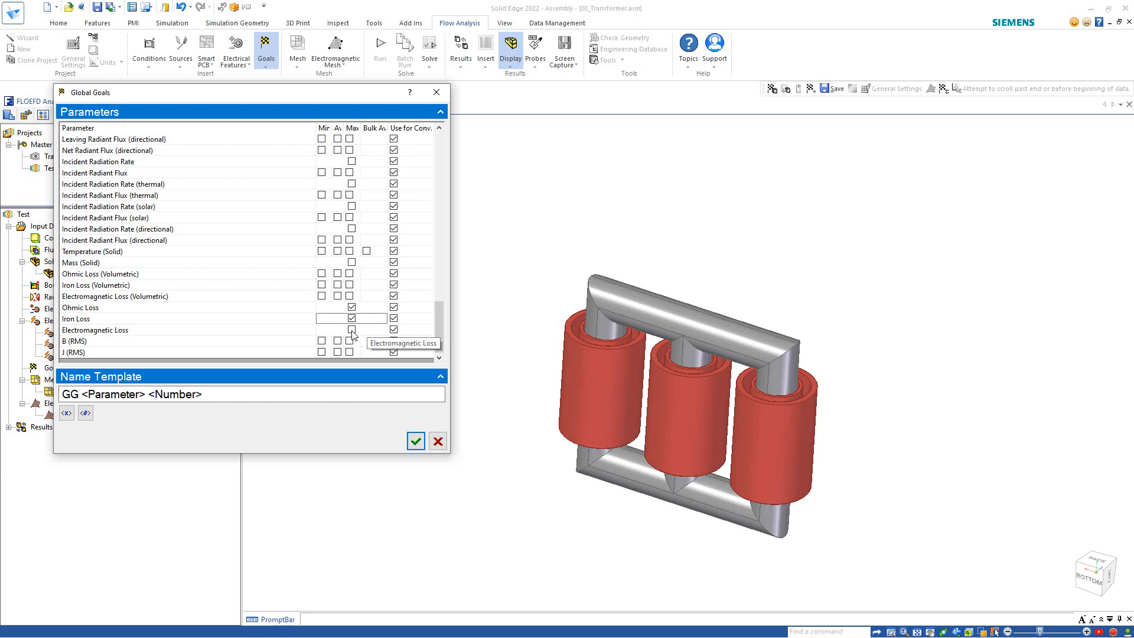
click(352, 330)
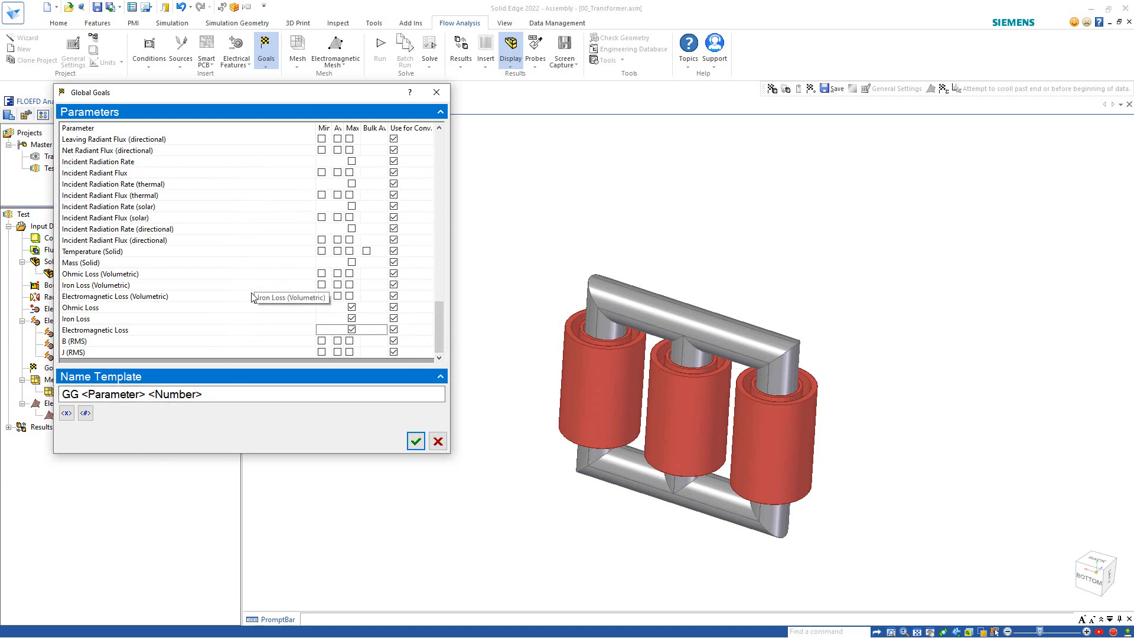
click(415, 442)
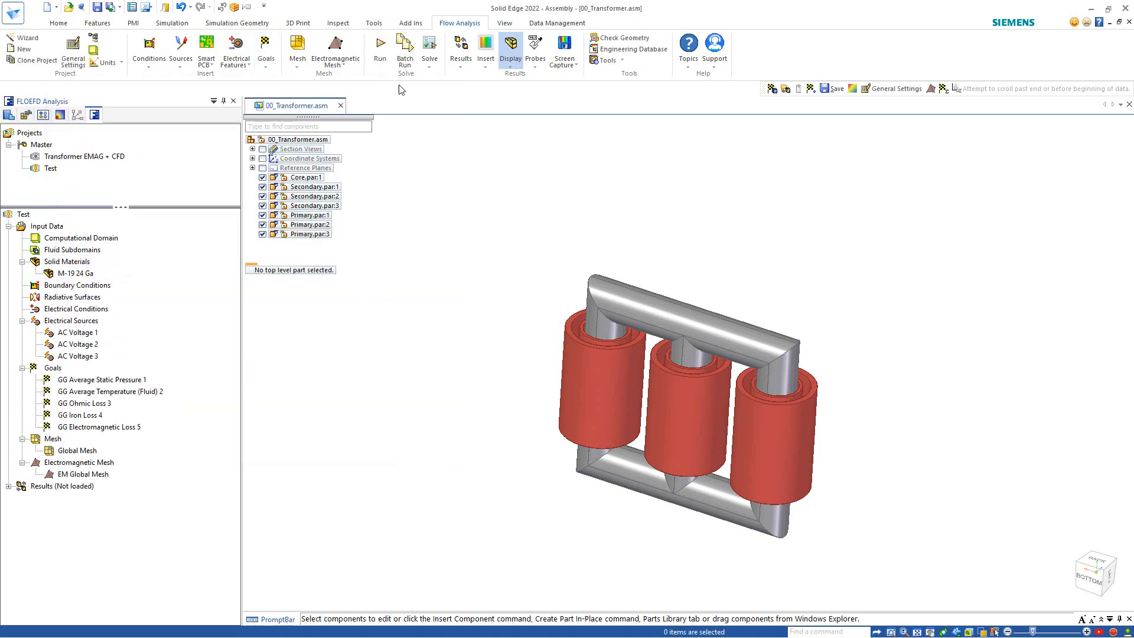
Create volume goals on Primary.par:1 for ohmic loss and the maximum and average solid temperature.
click(265, 64)
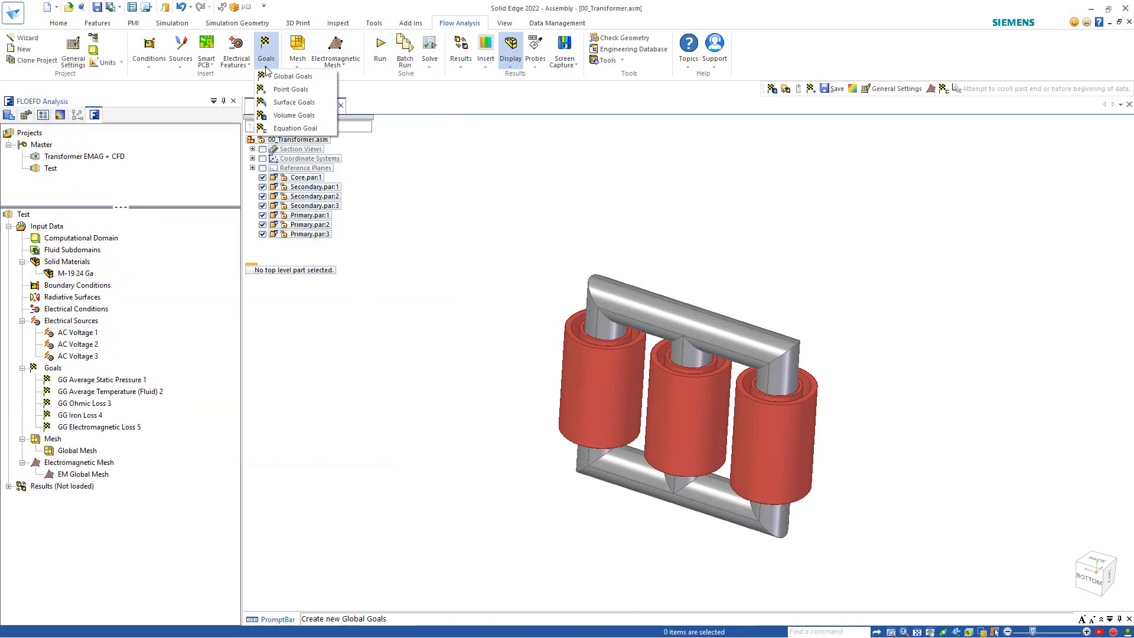
click(270, 120)
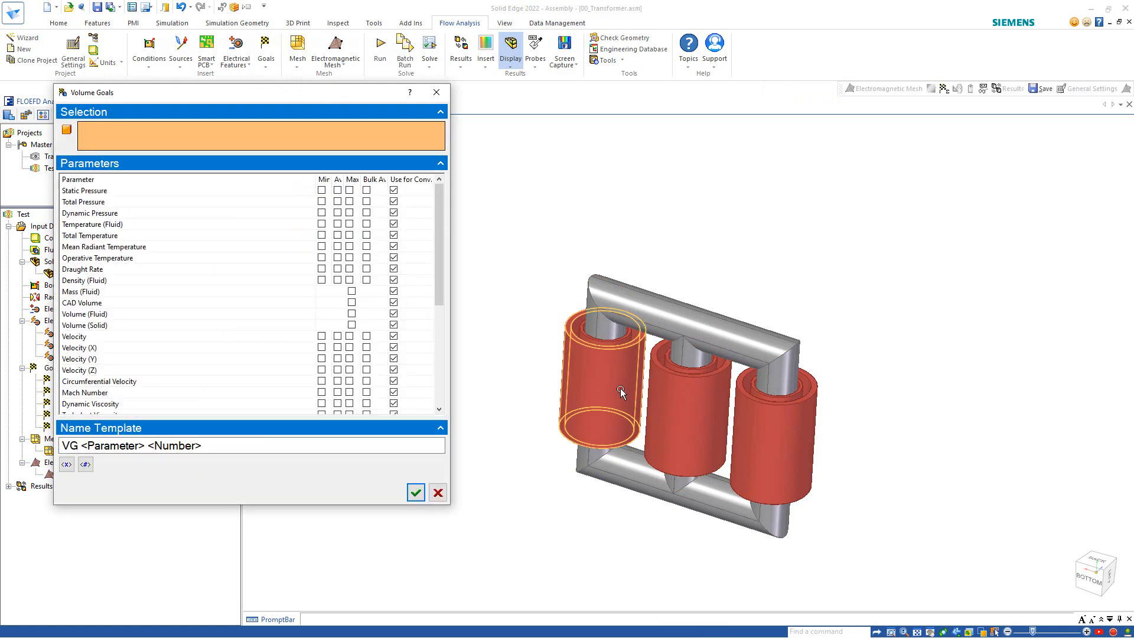
click(603, 342)
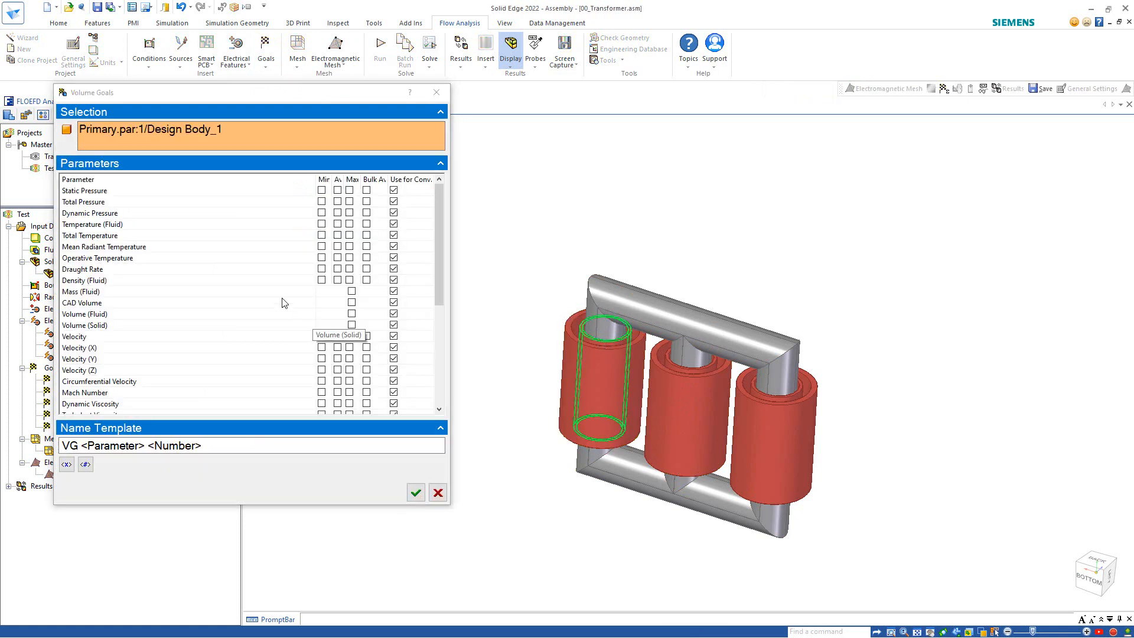
scroll(285, 292, down, 6)
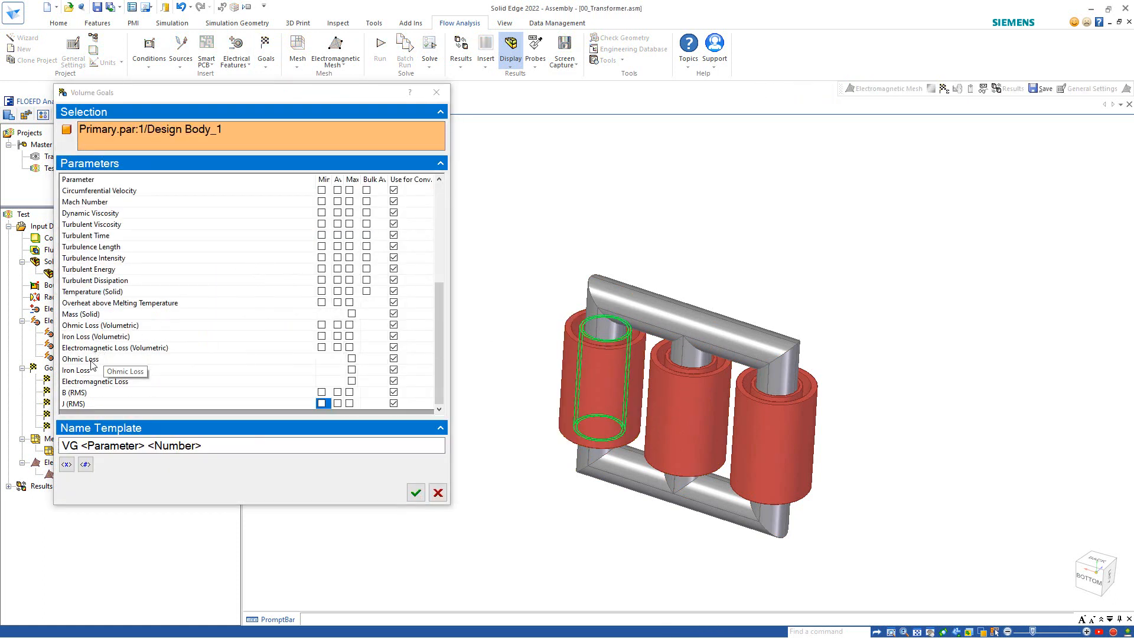
click(352, 360)
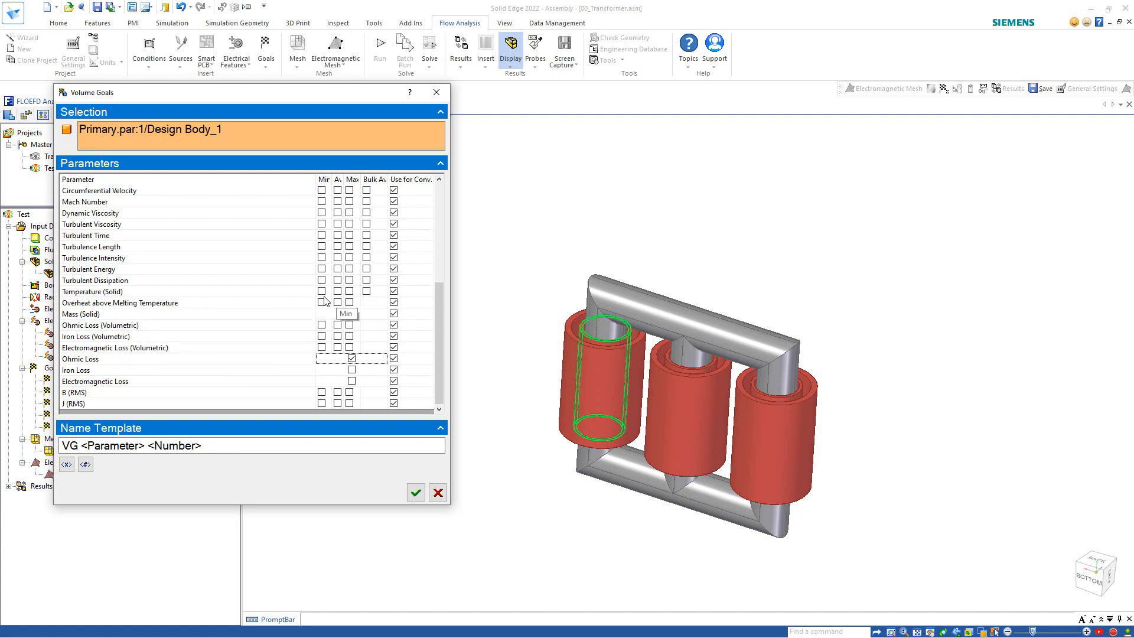
click(349, 295)
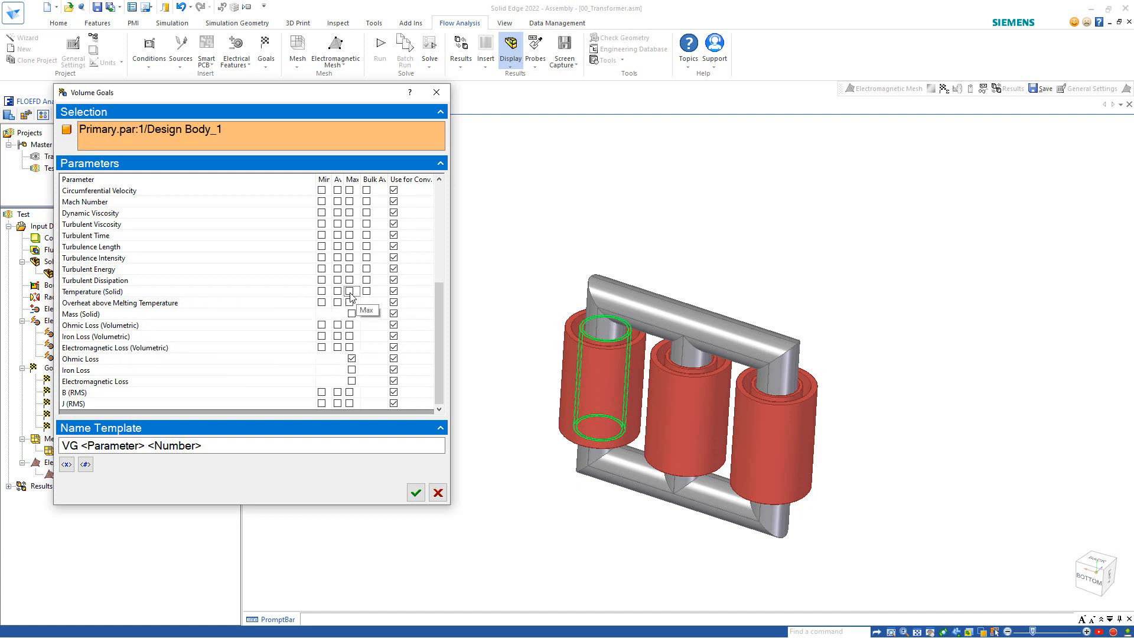
click(350, 292)
click(338, 292)
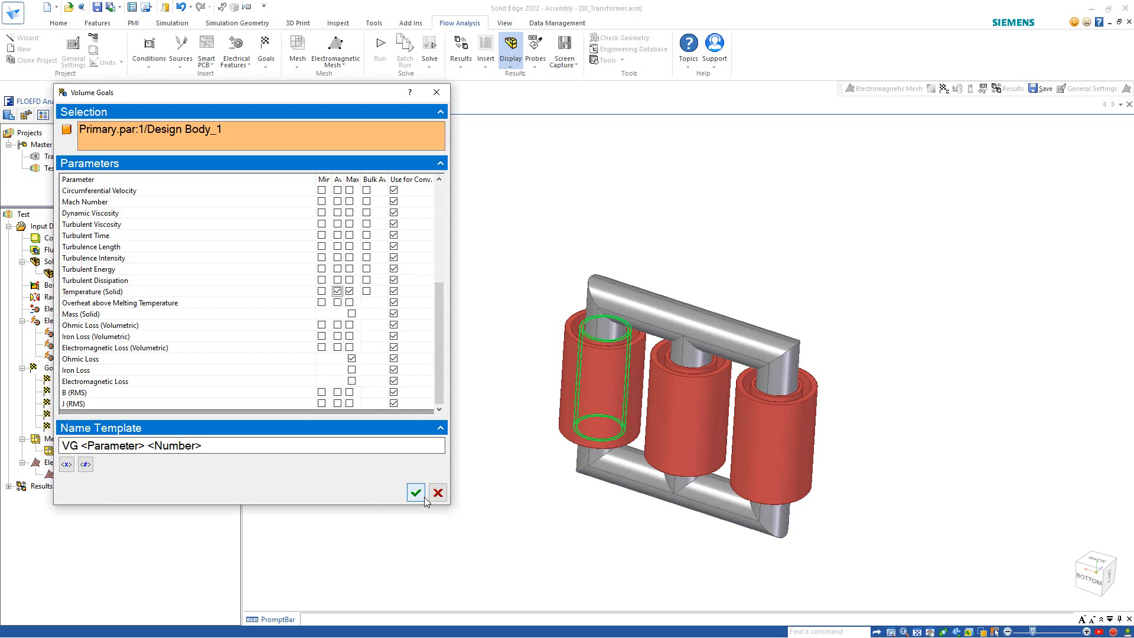
click(417, 492)
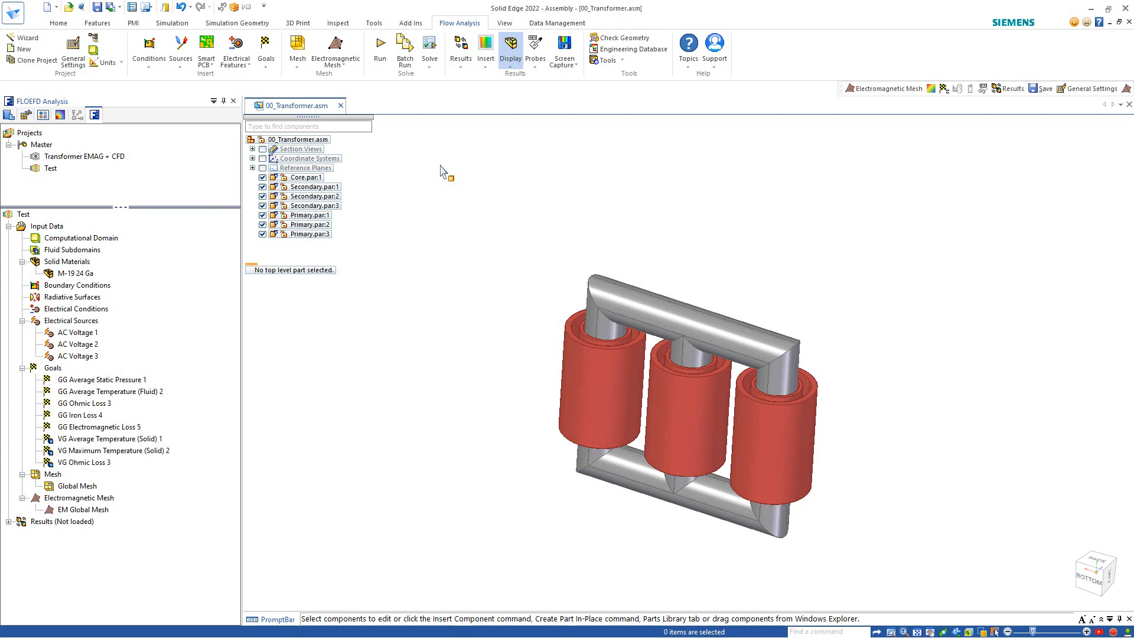
In the calculation control options' electromagnetic solving settings, set the maximum number of EM-thermal synchronizations to 1 and accept.
click(430, 47)
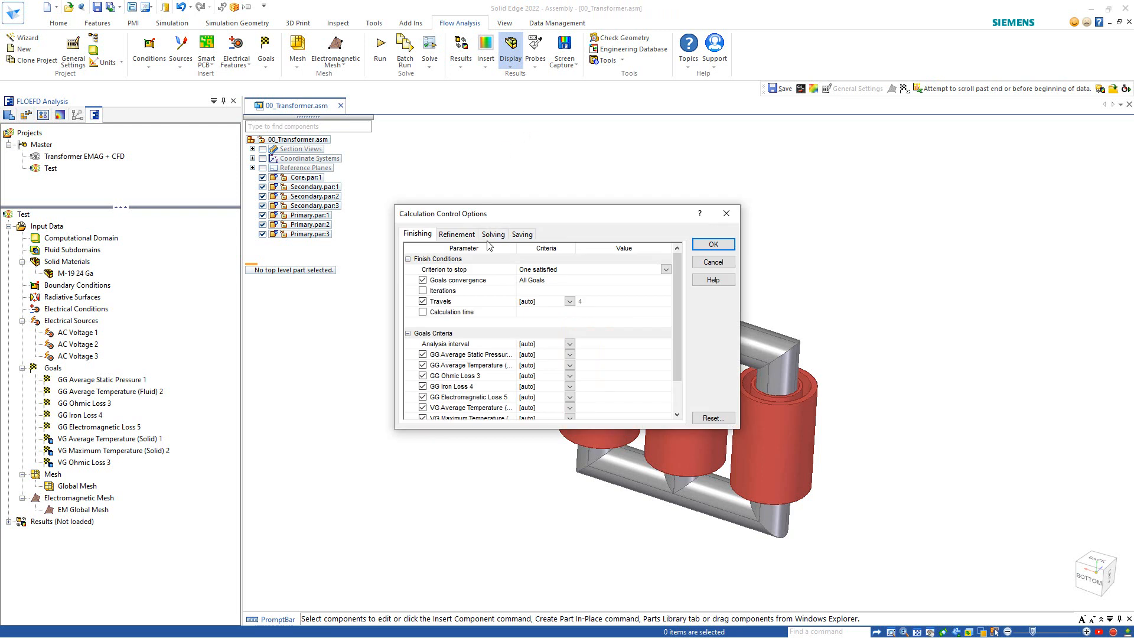
click(493, 235)
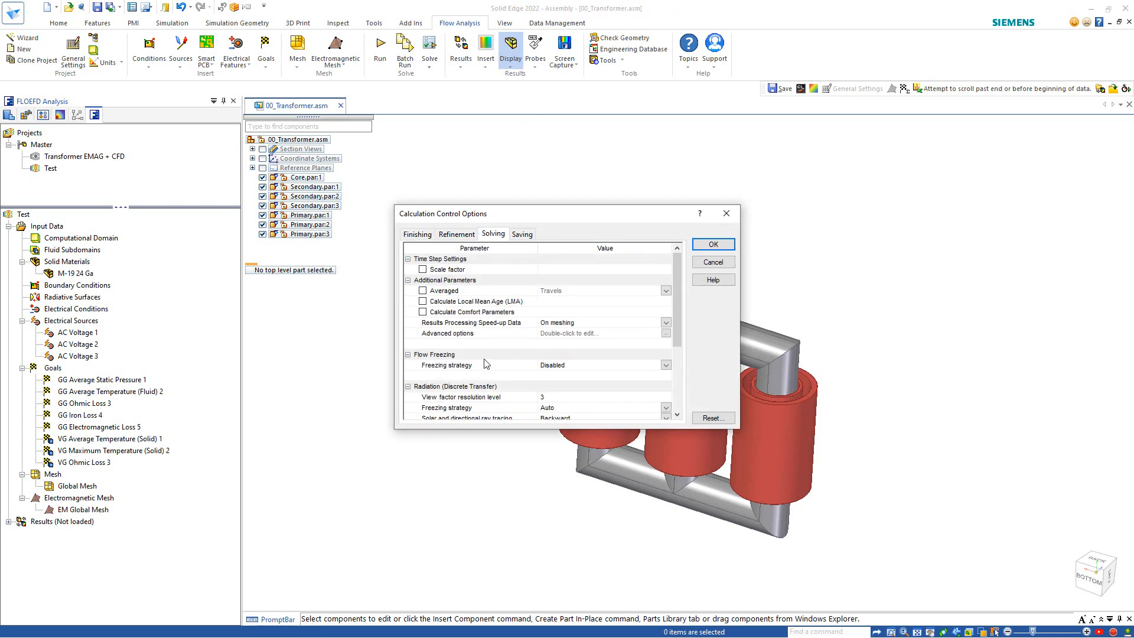
scroll(511, 351, down, 4)
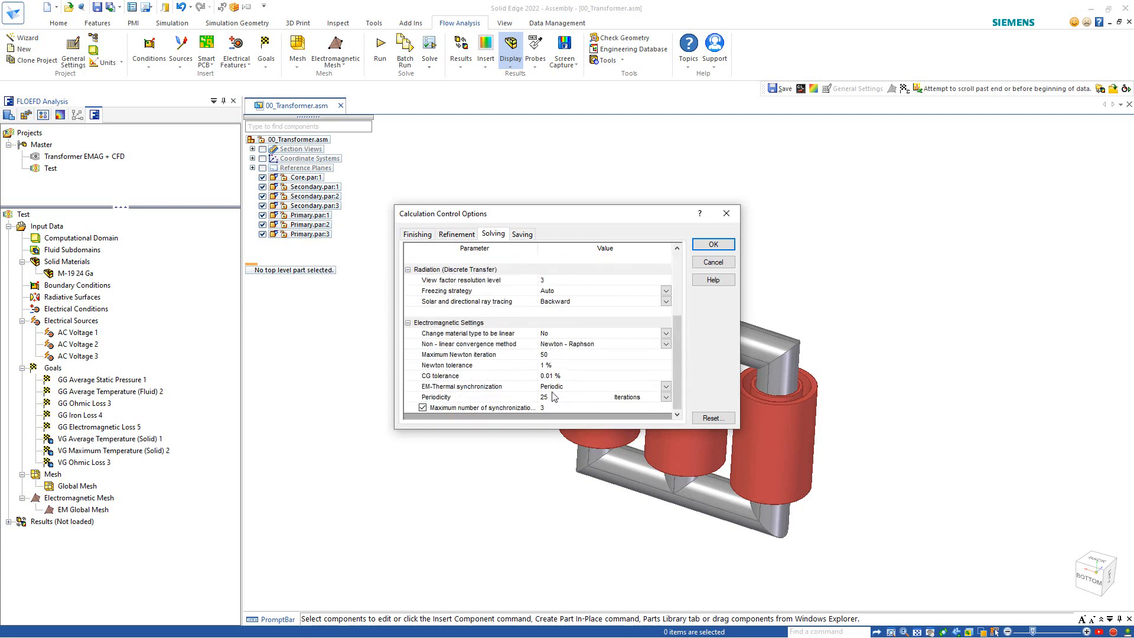
click(548, 399)
click(543, 409)
key(BackSpace)
text(1)
click(711, 245)
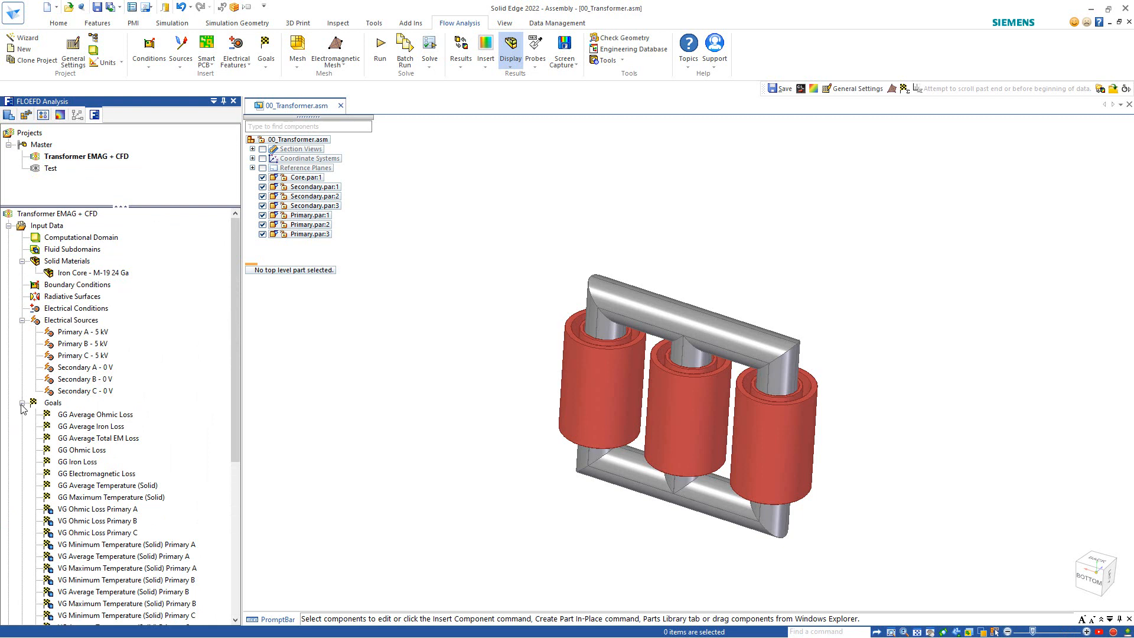
Collapse the goals and examine which regions the local coil mesh and the local mesh around the transformer cover.
click(21, 404)
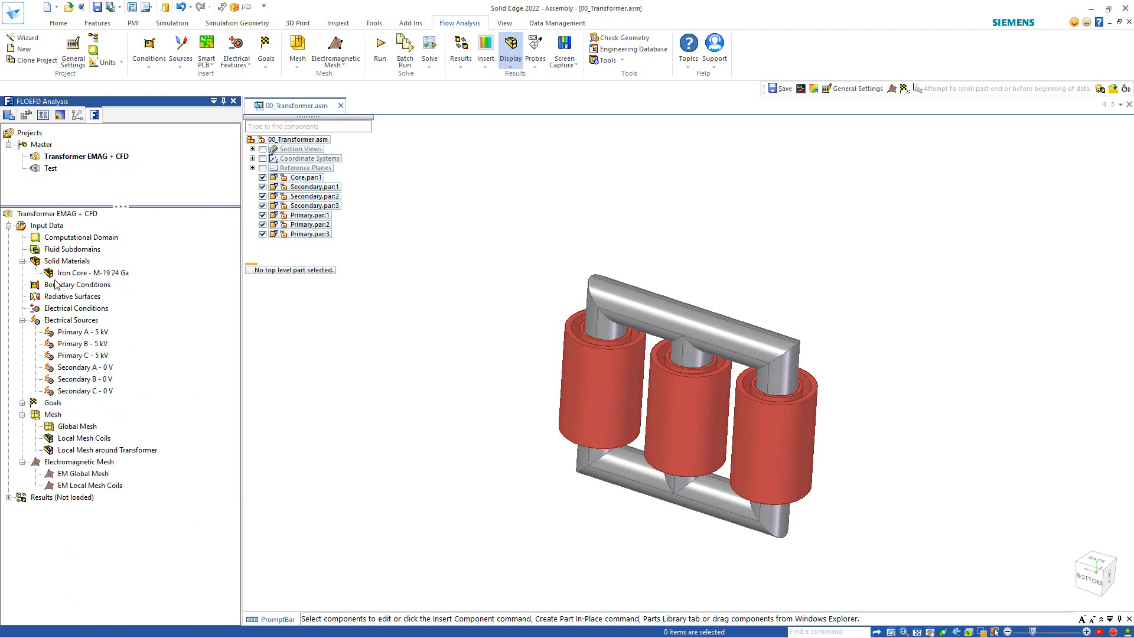
click(83, 439)
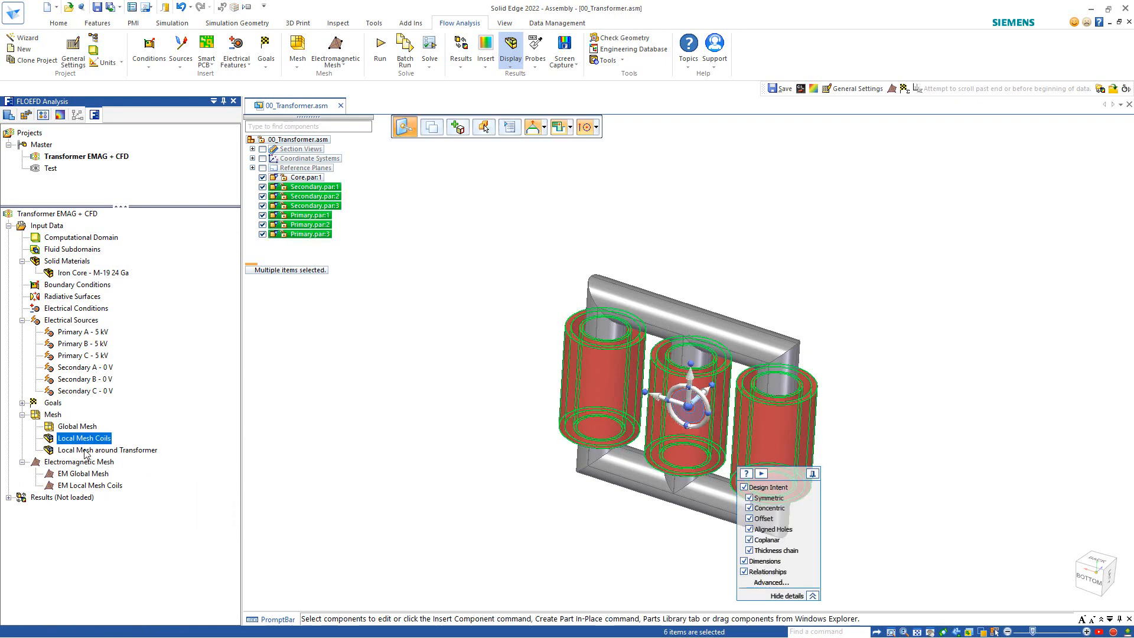
click(86, 451)
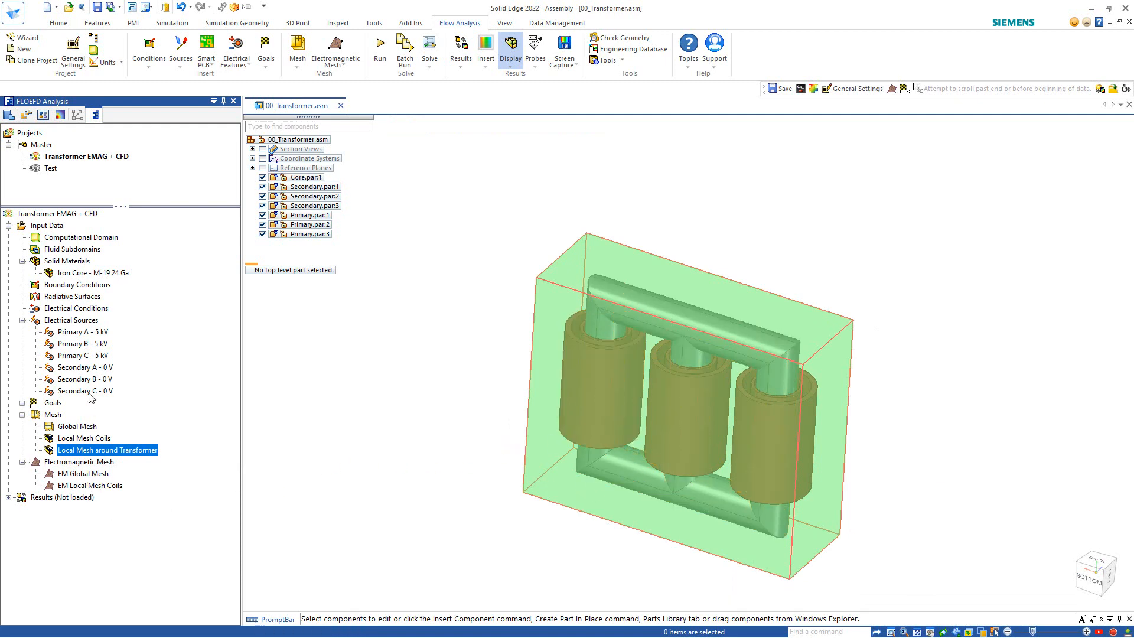
Expand the results of the Transformer EMAG + CFD project and load them.
click(8, 498)
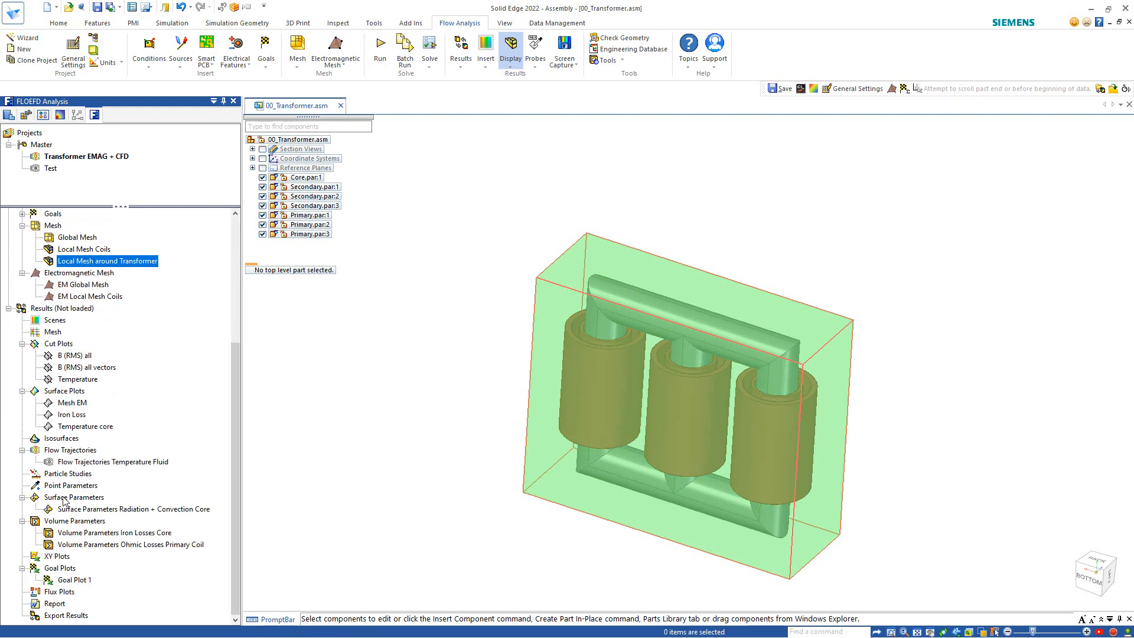
right_click(58, 308)
click(89, 315)
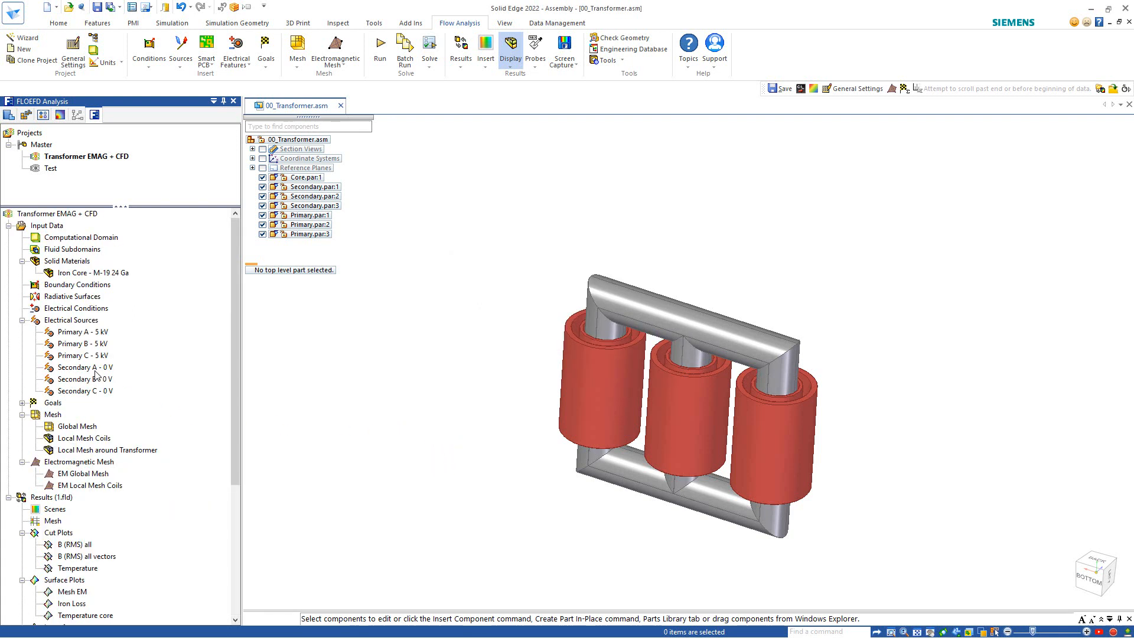
Show the B (RMS) all cut plot and examine the magnetic flux density around the coils.
scroll(82, 385, down, 6)
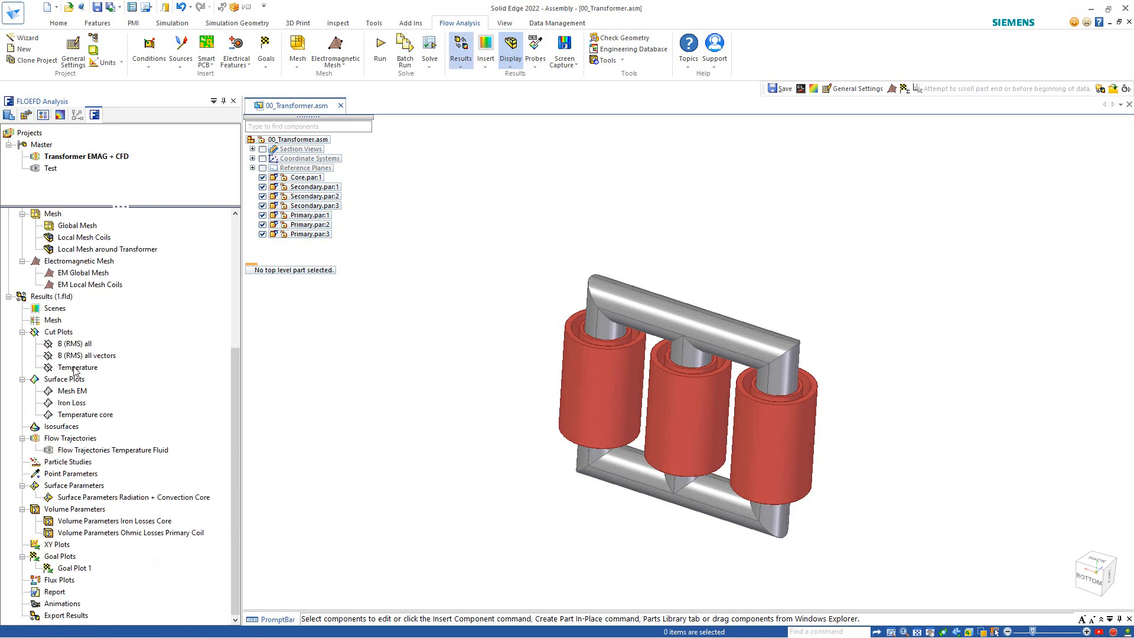
right_click(50, 344)
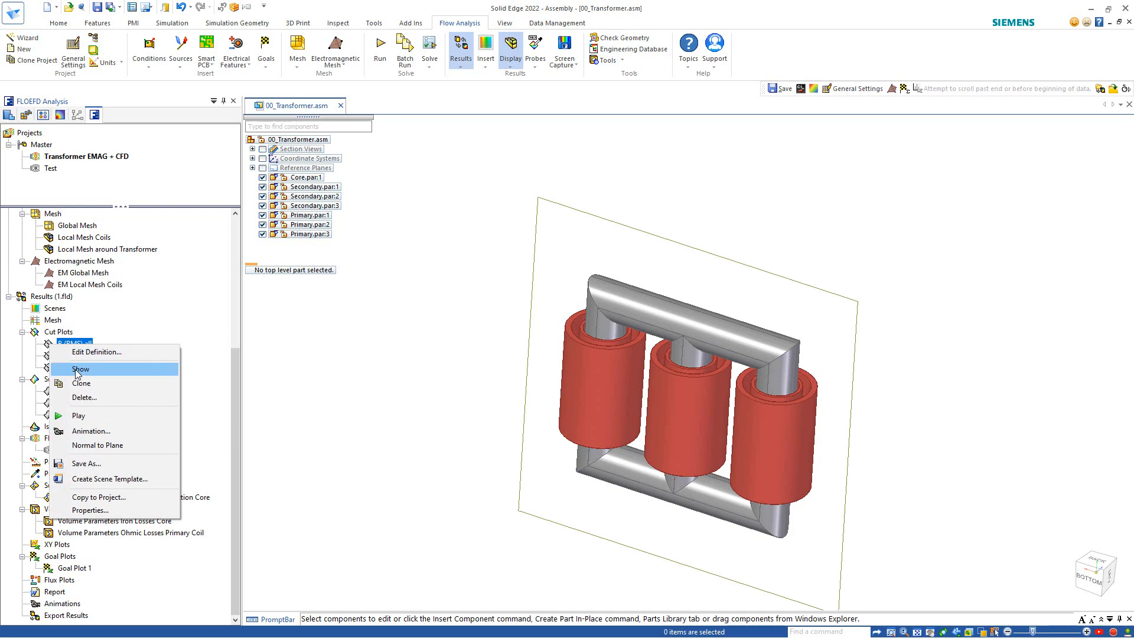
click(86, 371)
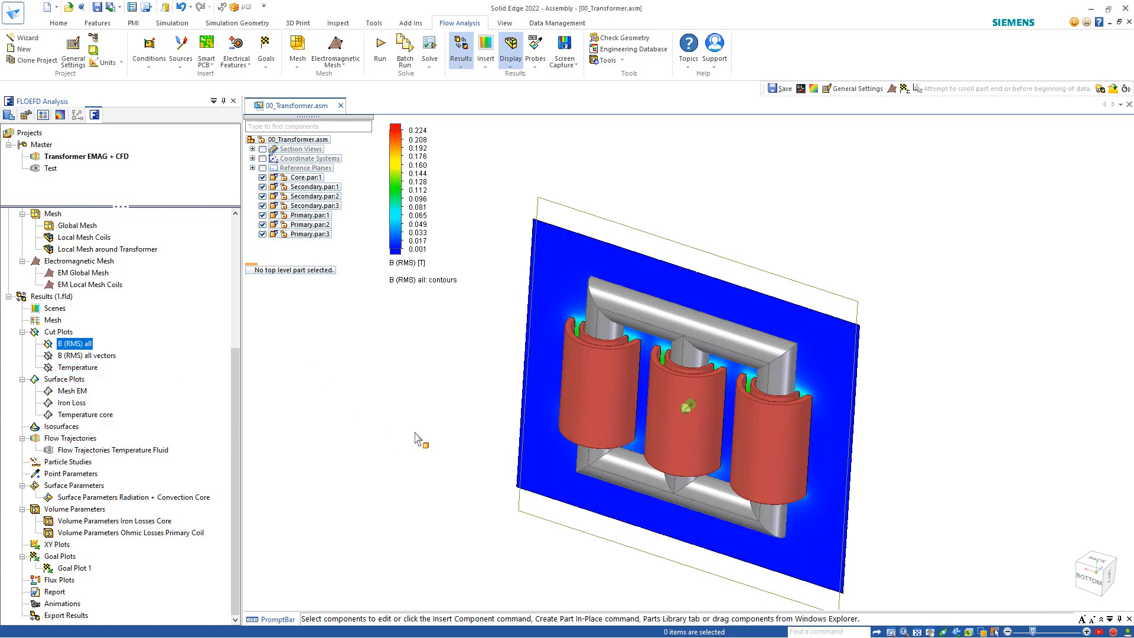
scroll(416, 443, up, 3)
middle_drag(415, 447, 551, 325)
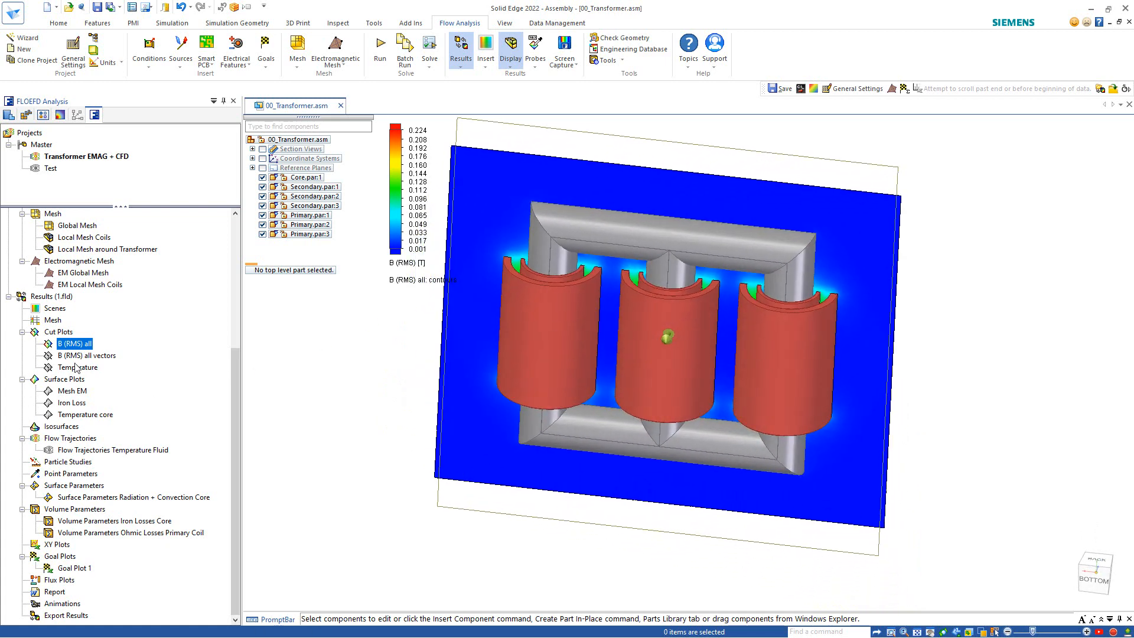
Hide the B (RMS) all cut plot and show the B (RMS) all vectors cut plot.
right_click(68, 347)
click(93, 367)
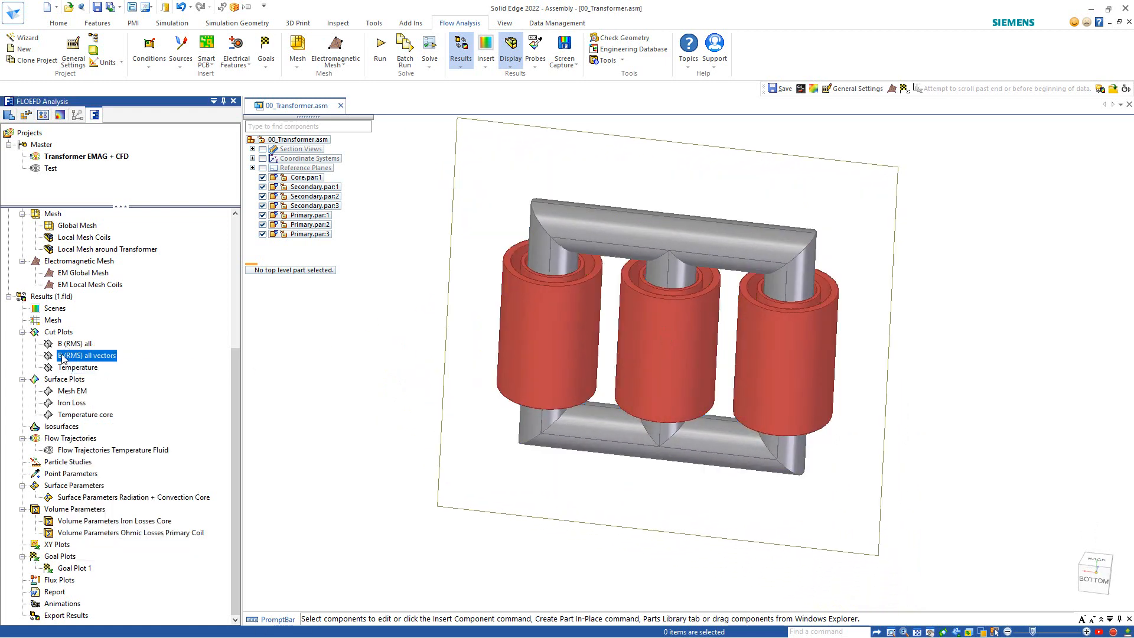
right_click(68, 356)
click(93, 379)
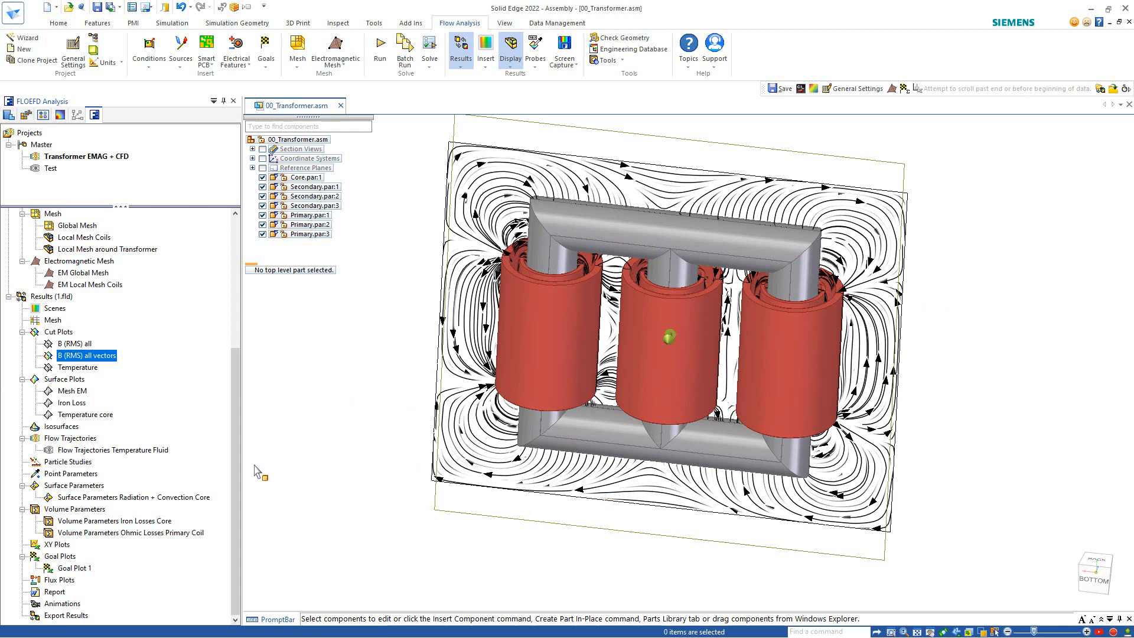
Replace the B (RMS) all vectors cut plot with the Temperature cut plot.
right_click(80, 367)
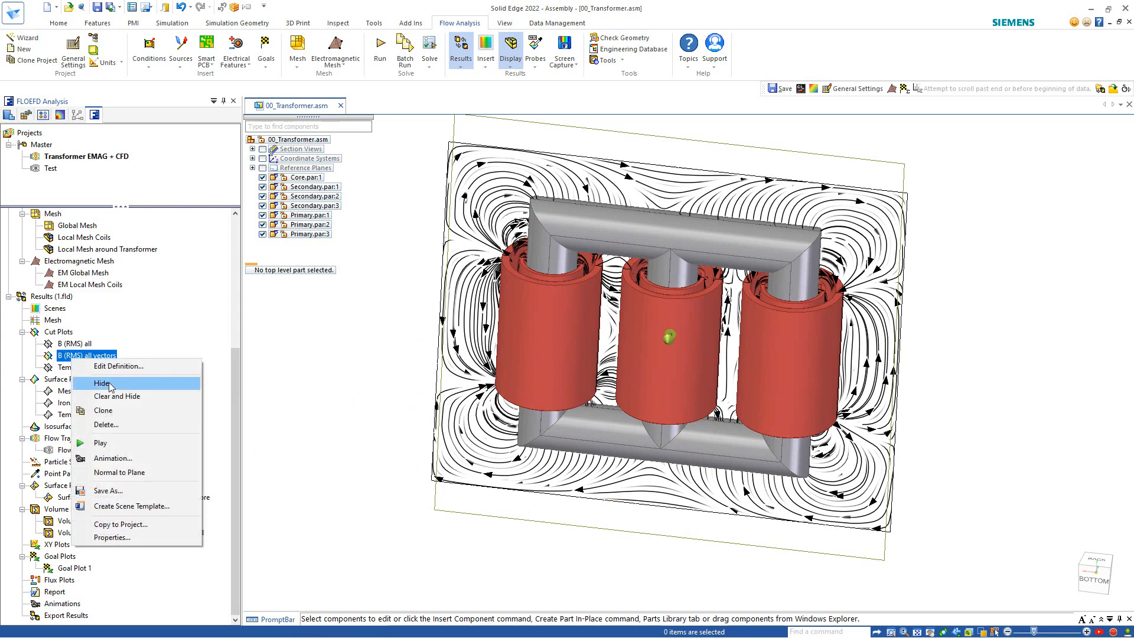
click(112, 382)
right_click(74, 369)
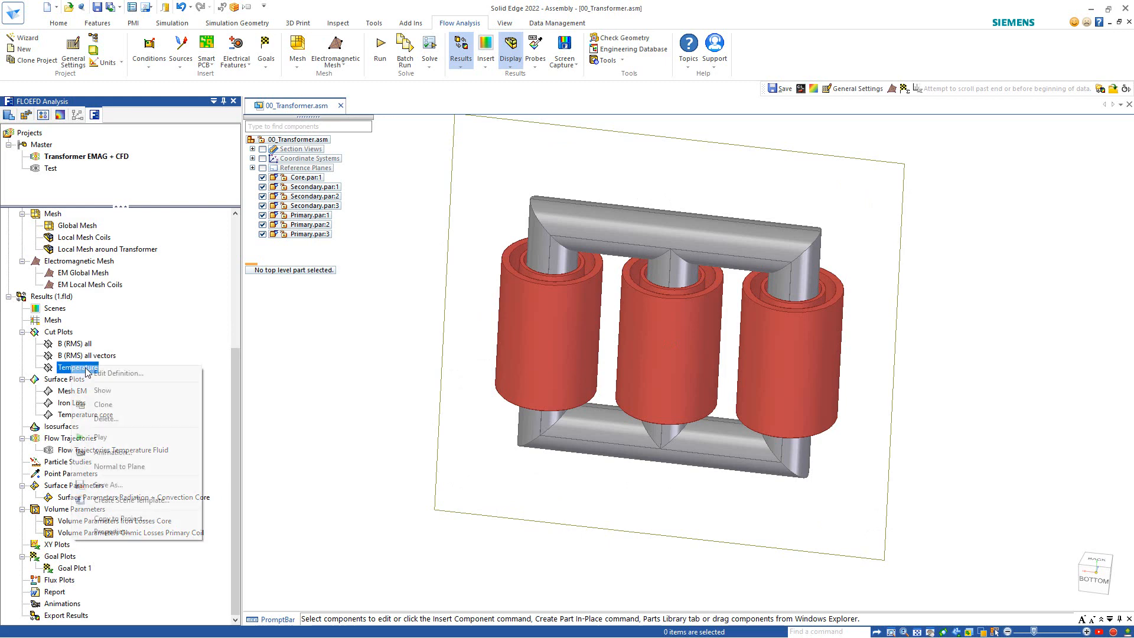
click(110, 392)
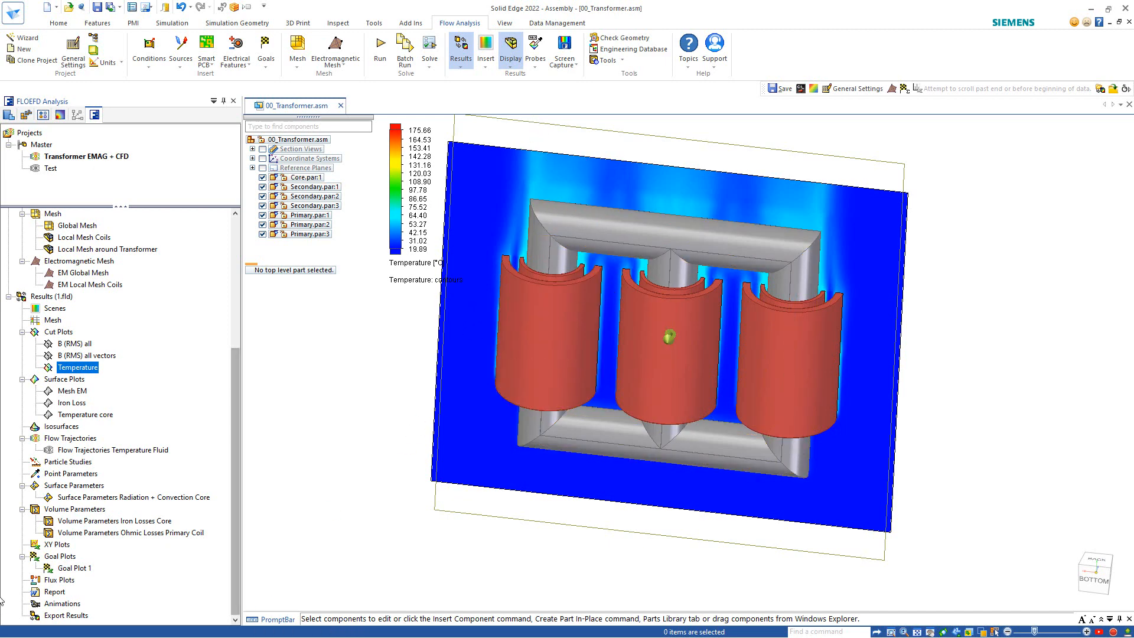
Hide the Temperature cut plot, show the Mesh EM surface plot and examine the mesh on the coils and core up close.
right_click(79, 371)
click(97, 390)
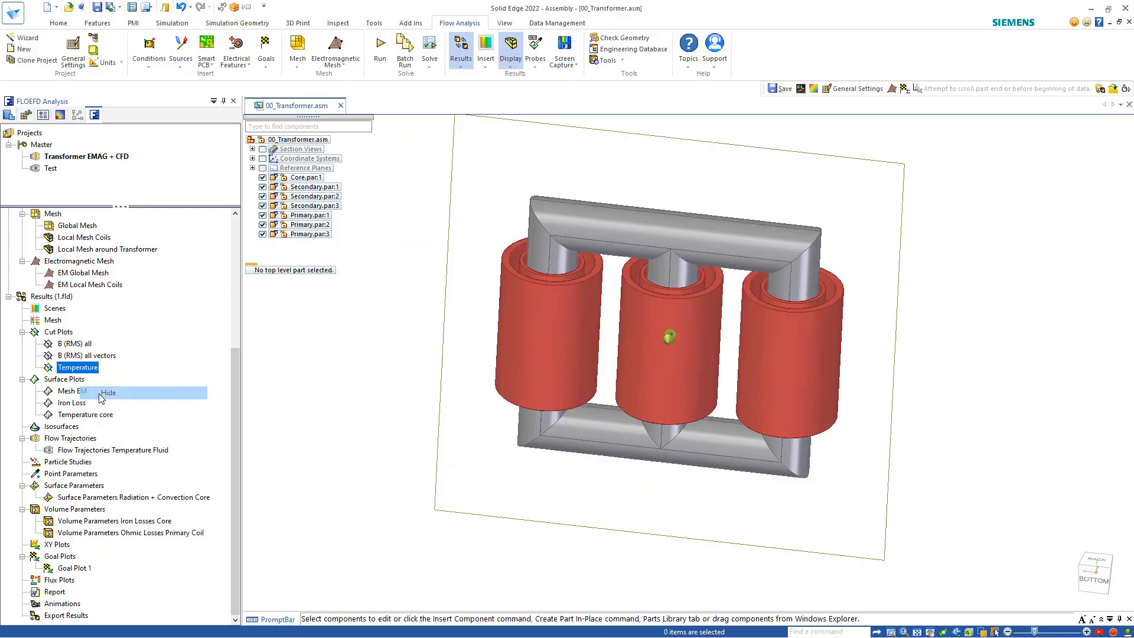
right_click(72, 392)
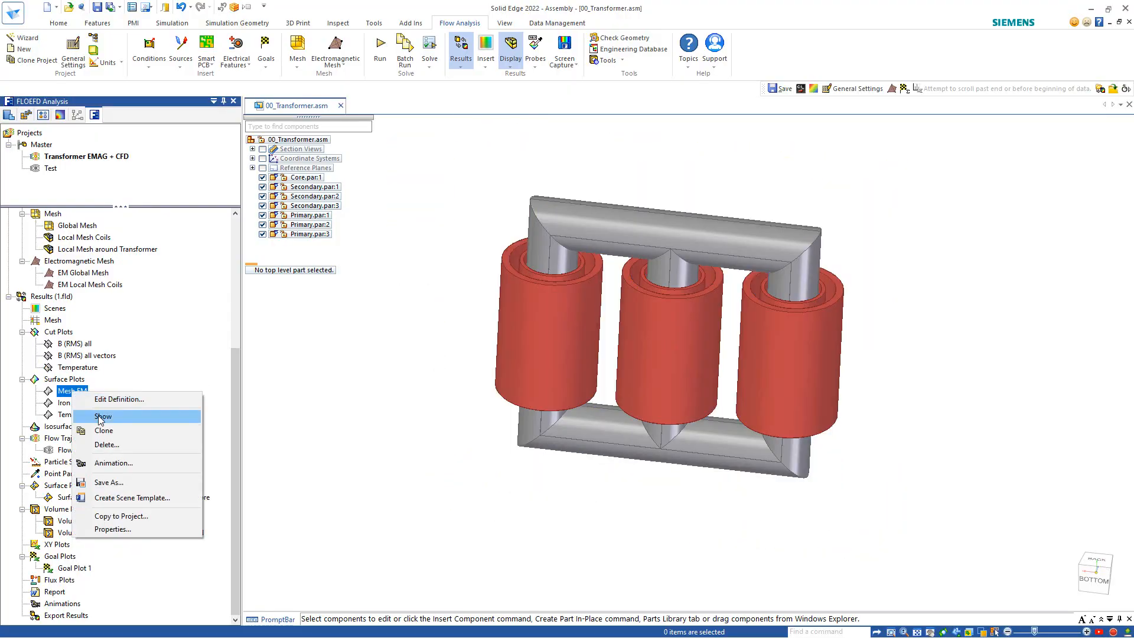
click(98, 415)
scroll(621, 414, up, 10)
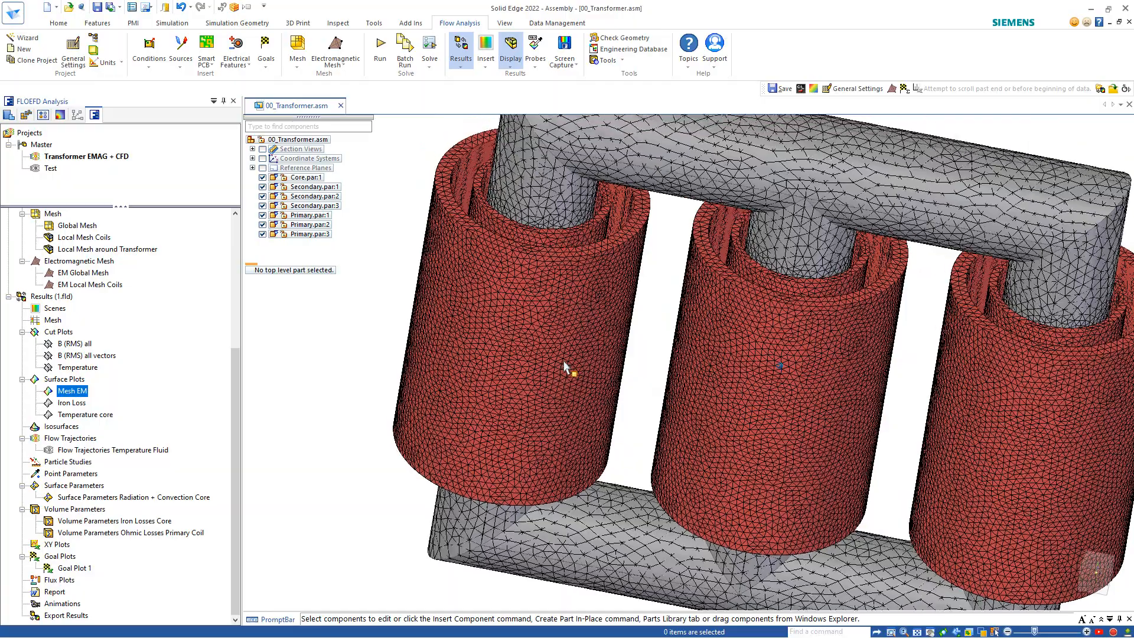
shift+middle_drag(565, 362, 660, 354)
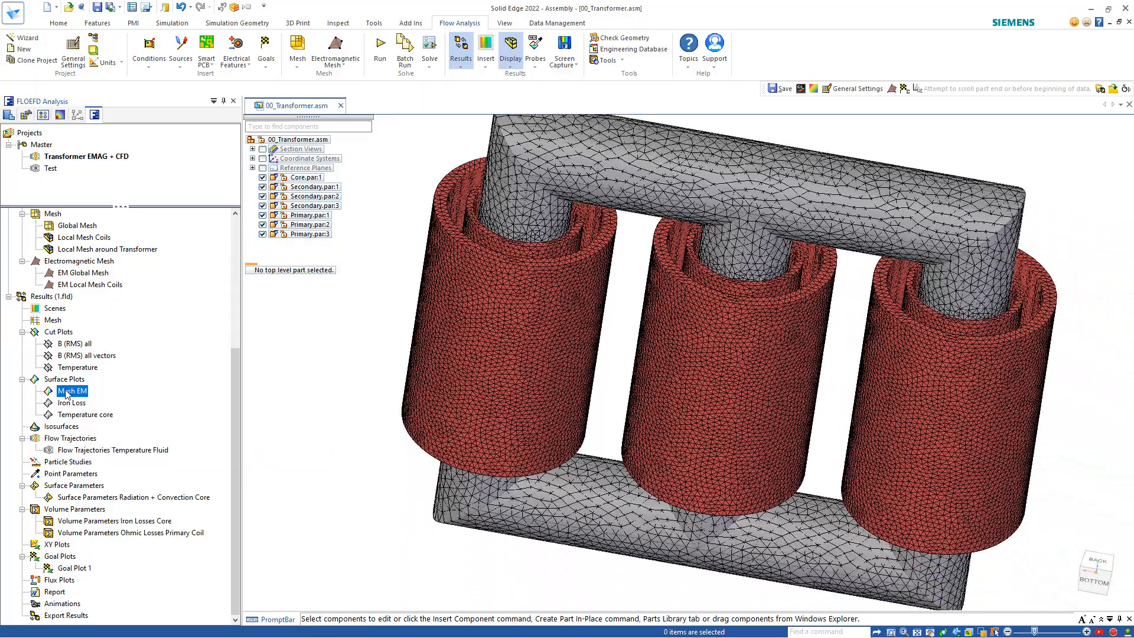
Hide the Mesh EM surface plot and show the Iron Loss surface plot on the core.
right_click(66, 394)
click(89, 412)
click(71, 403)
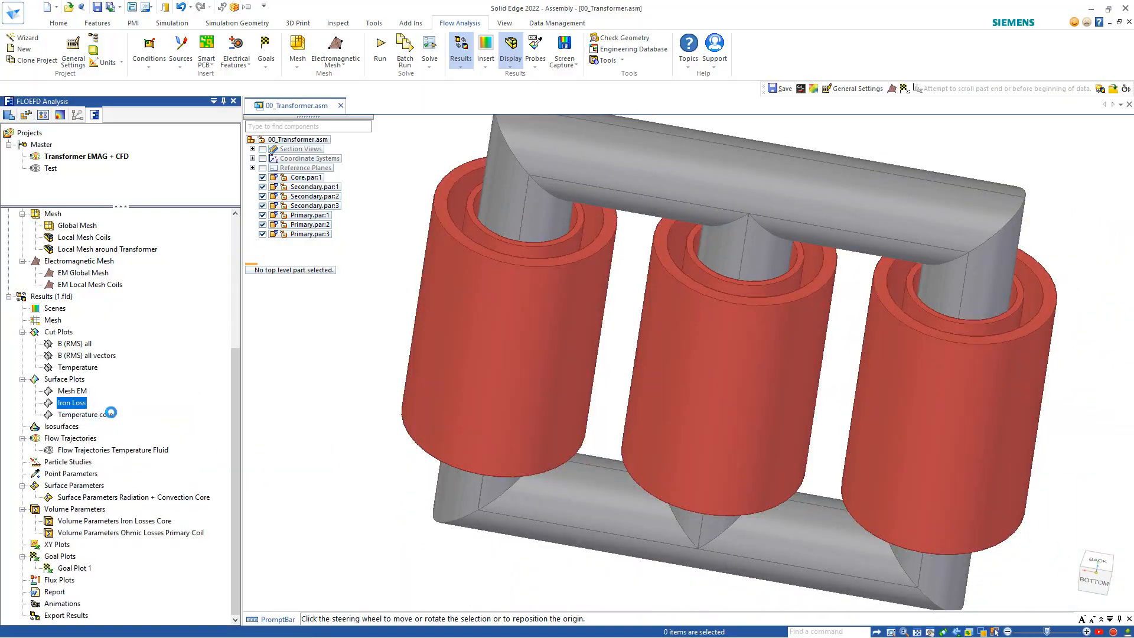
right_click(73, 403)
click(100, 429)
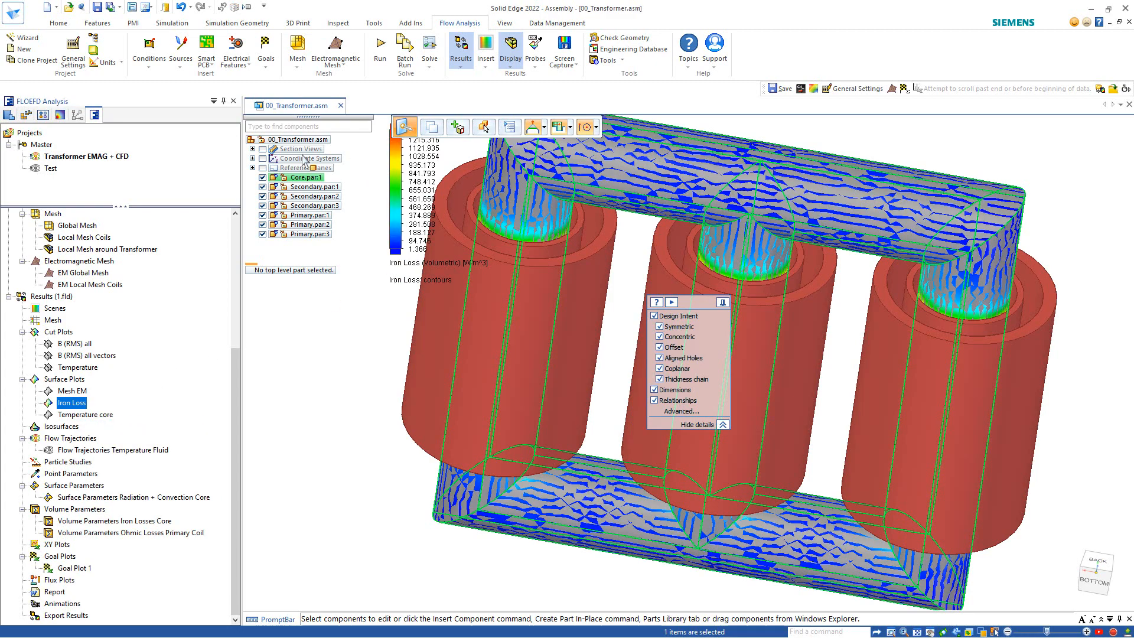
Hide the Core.par:1 component so only the plot contours cover the core, and inspect the iron loss distribution.
click(262, 177)
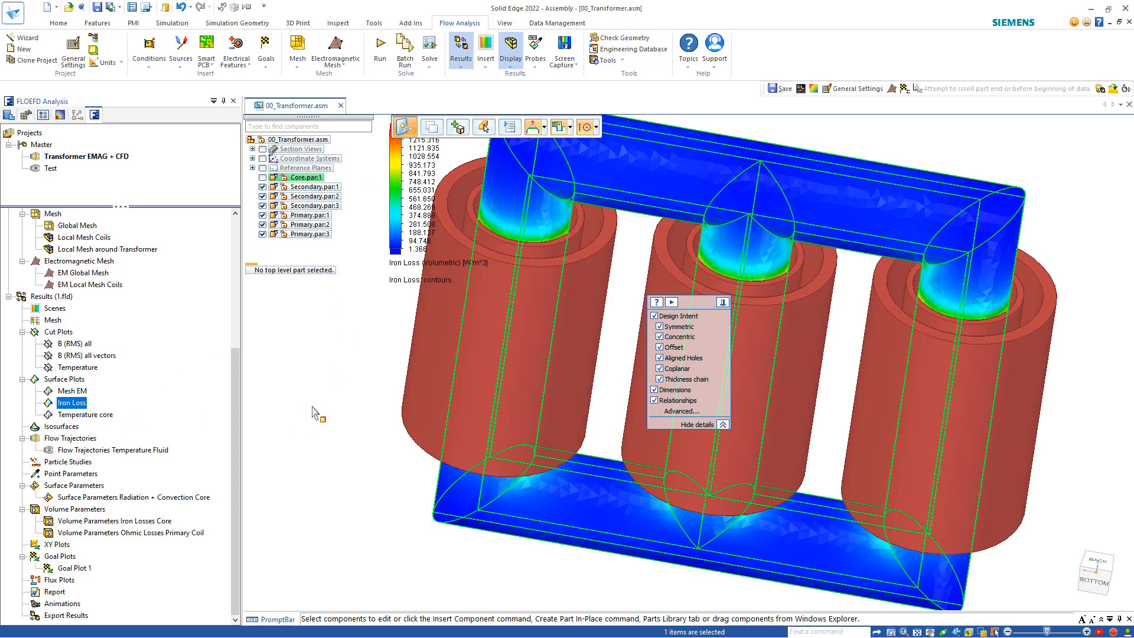
middle_drag(644, 337, 639, 329)
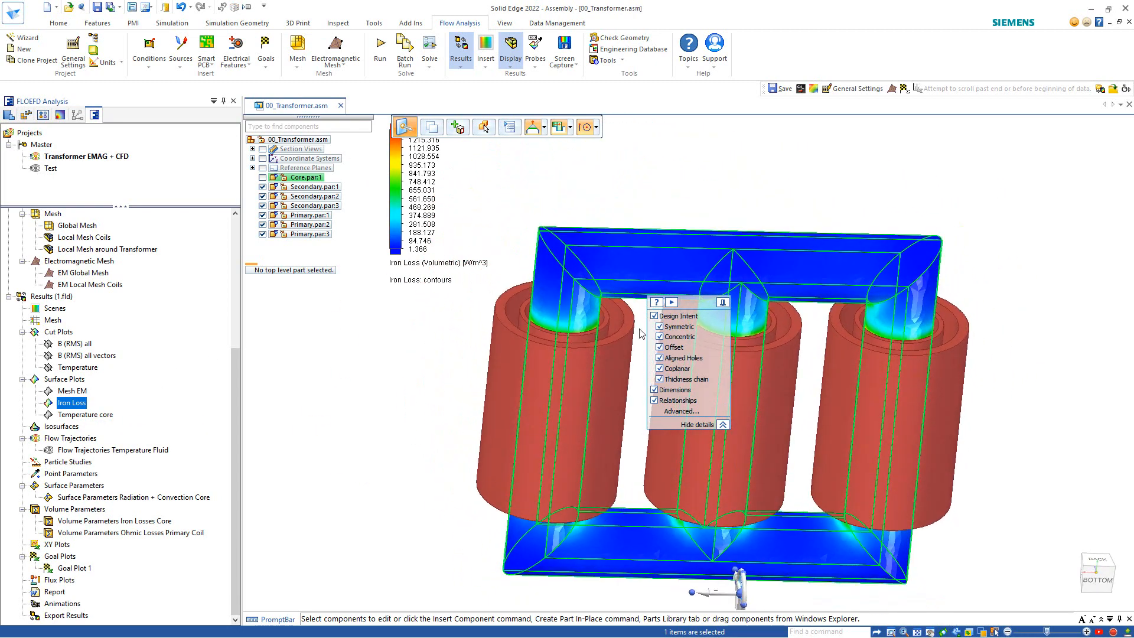
click(336, 453)
middle_drag(392, 450, 410, 159)
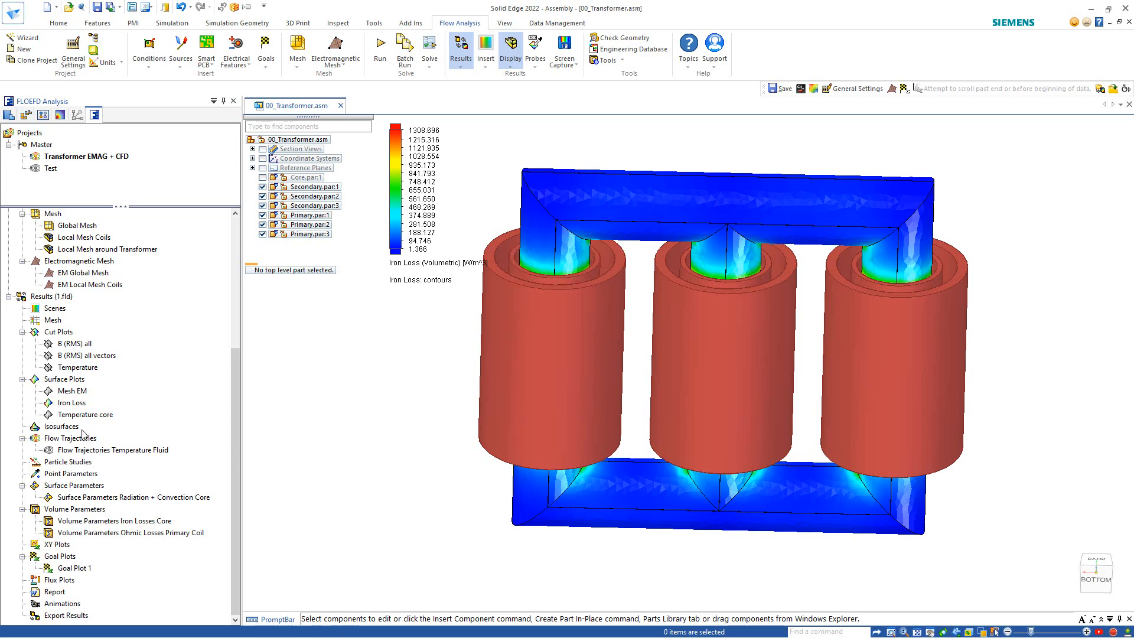
Hide the Iron Loss surface plot and show the Temperature core surface plot.
click(61, 402)
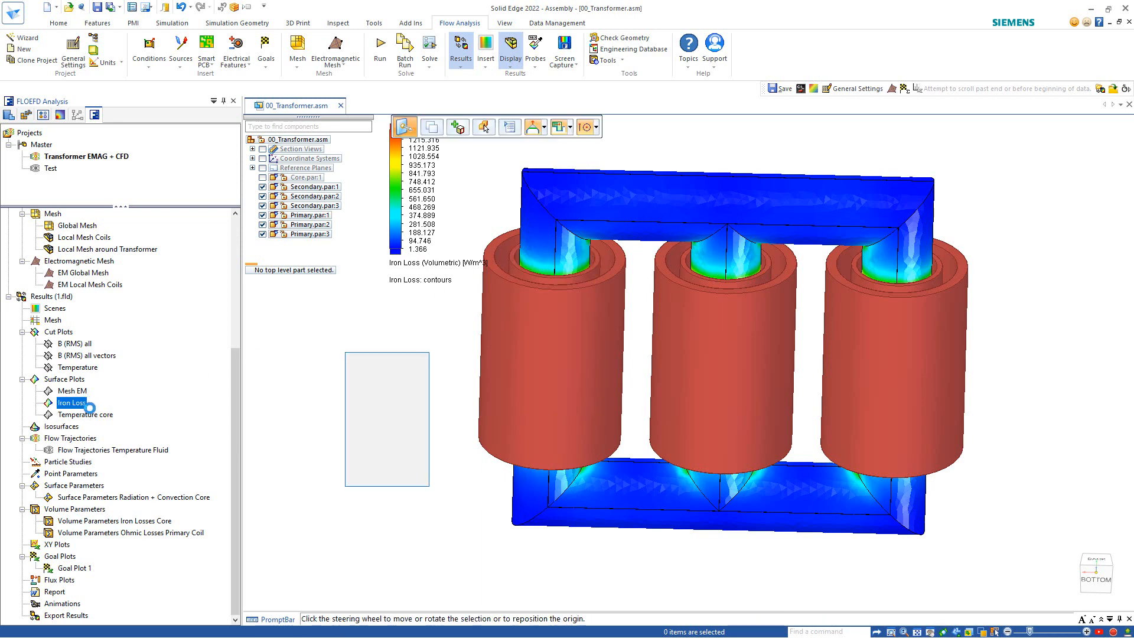
right_click(61, 402)
click(92, 423)
click(80, 414)
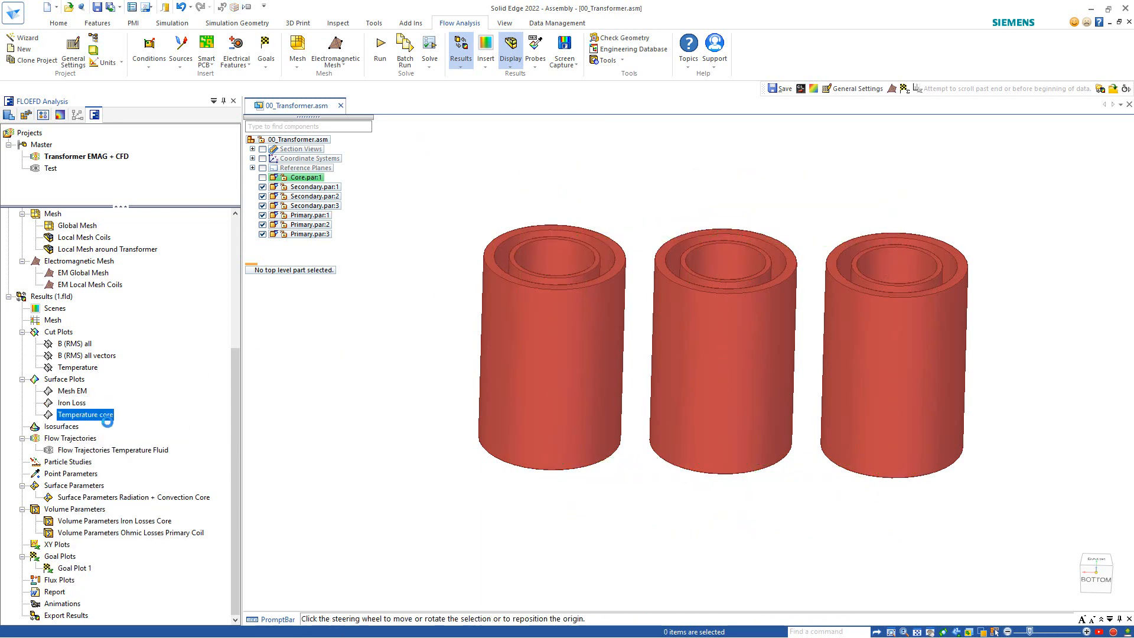
right_click(81, 414)
click(113, 440)
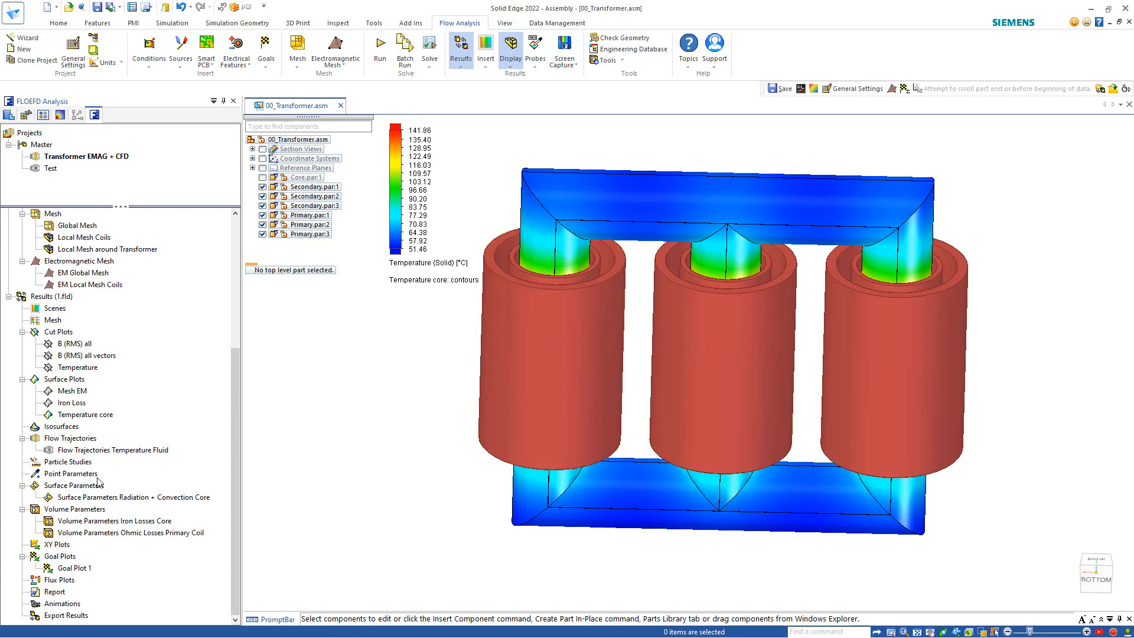
Show the Flow Trajectories Temperature Fluid plot together with the core temperature contours and play its animation.
click(67, 416)
right_click(68, 416)
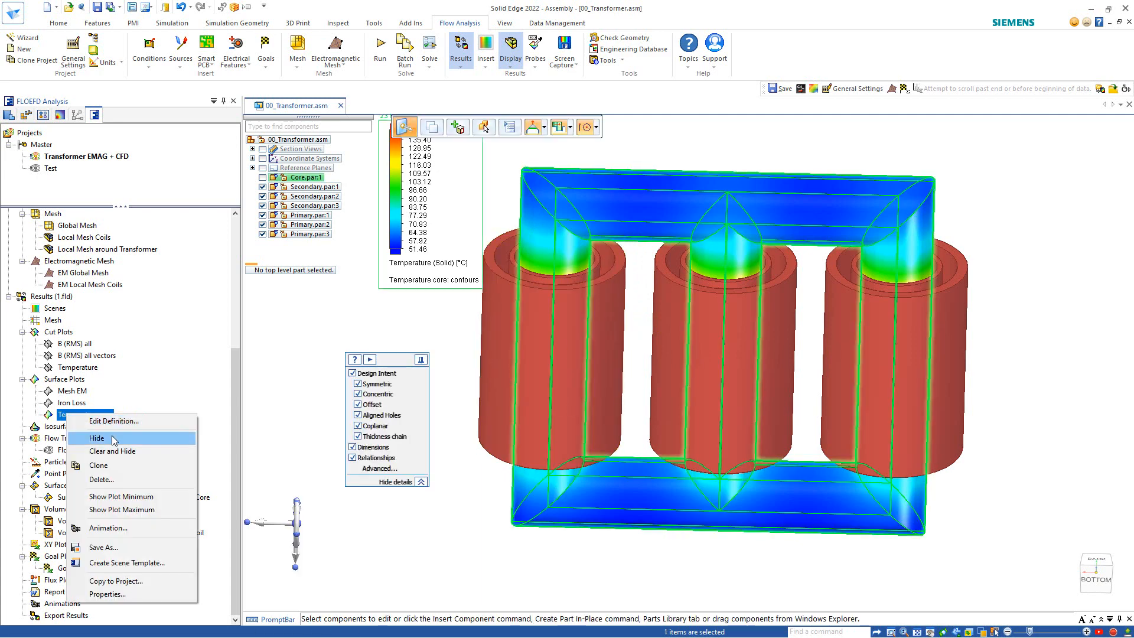
click(66, 453)
right_click(52, 448)
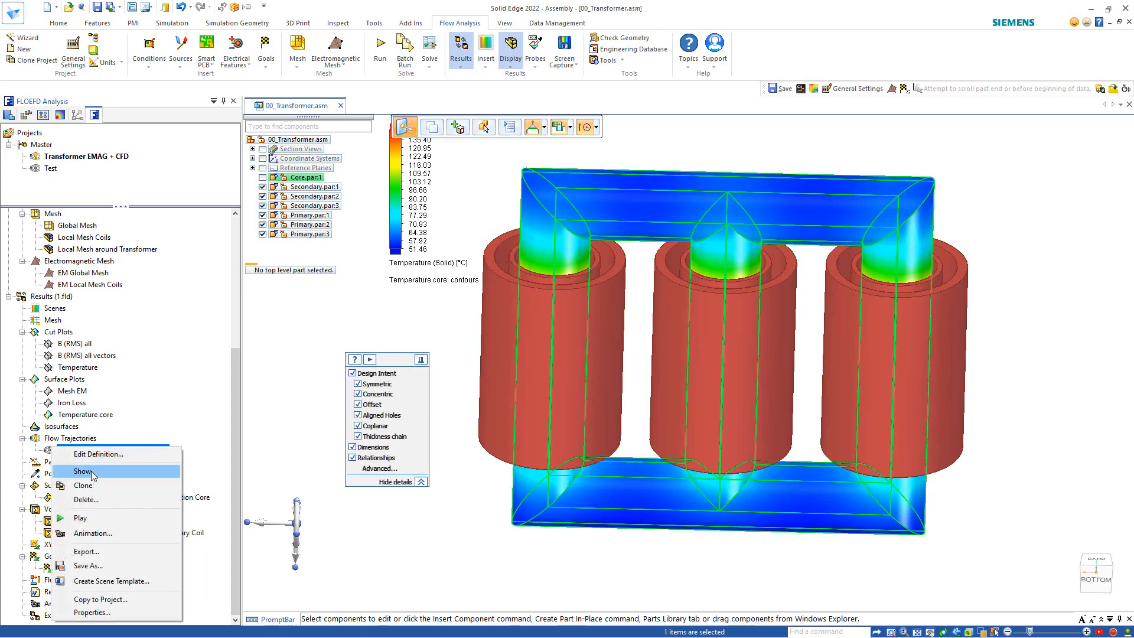
click(92, 470)
click(432, 536)
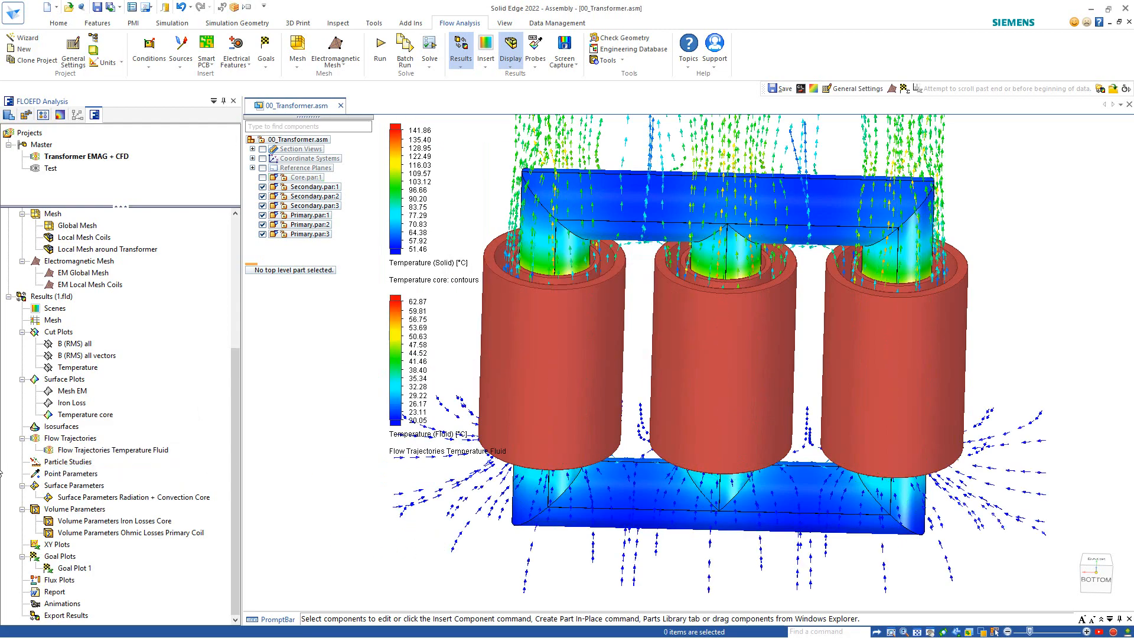
right_click(68, 447)
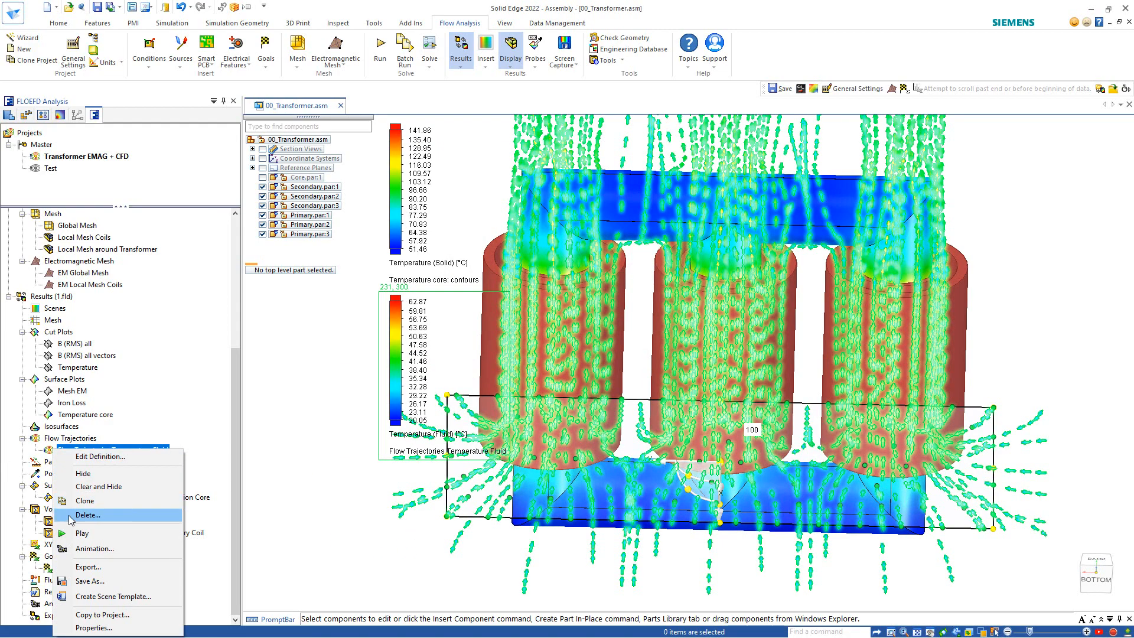
click(77, 533)
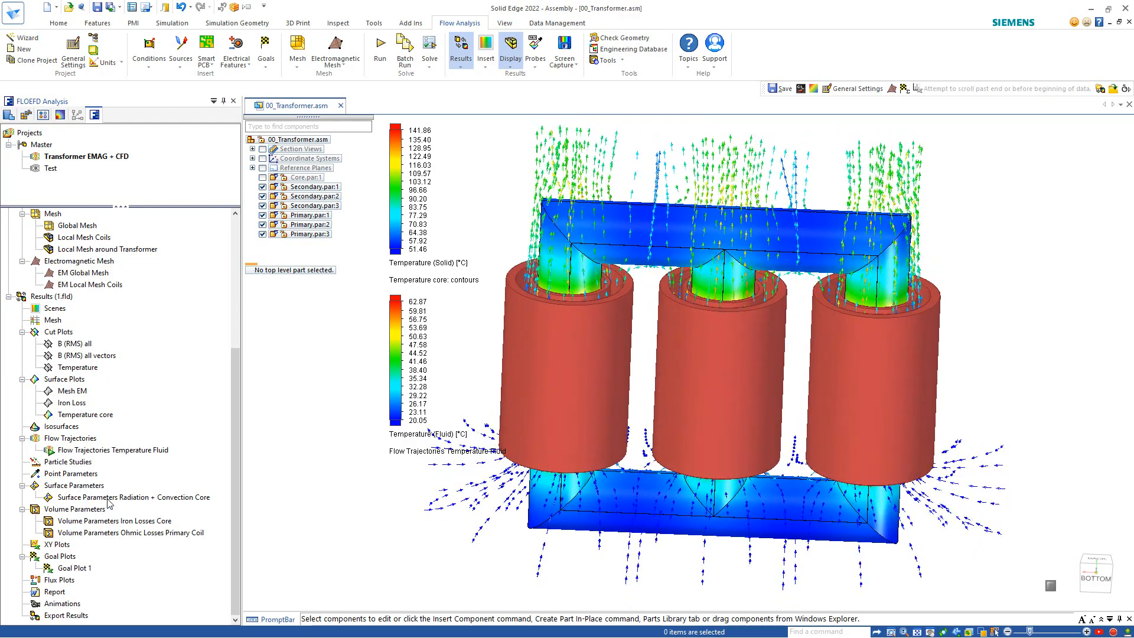
Show the Surface Parameters Radiation + Convection Core callout and move it into the empty space beside the transformer.
click(108, 502)
right_click(108, 499)
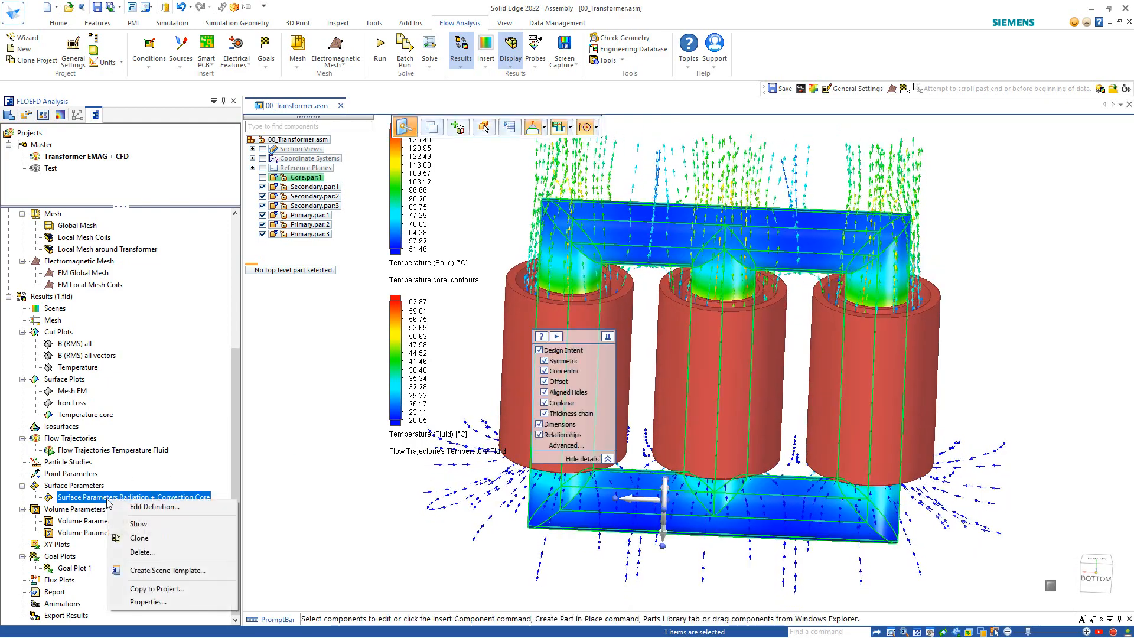
click(139, 524)
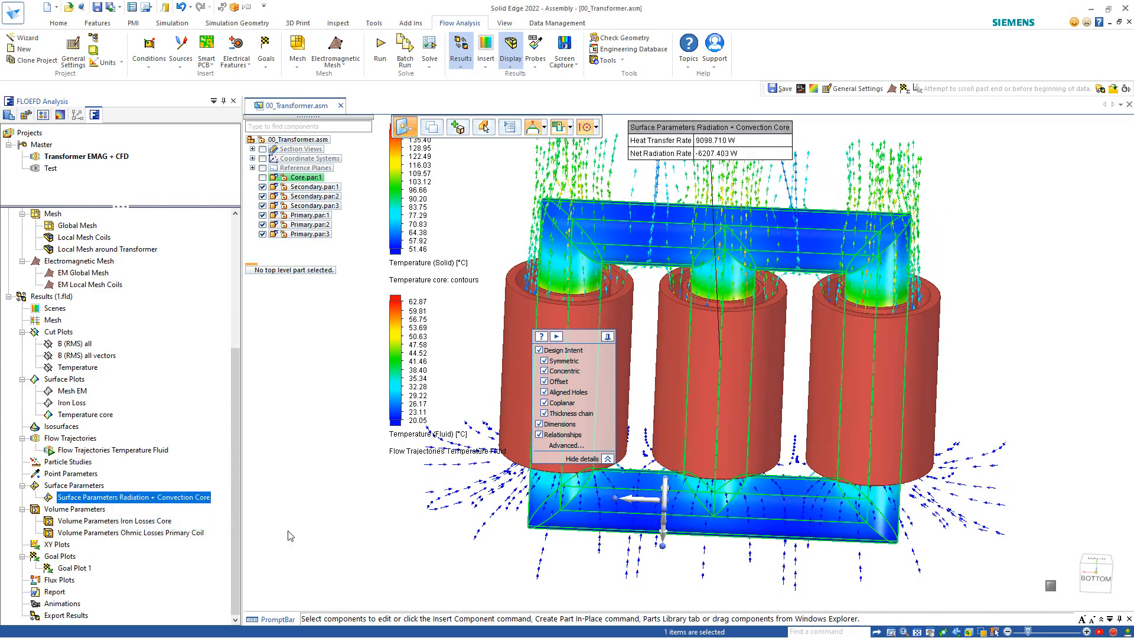
drag(733, 140, 1034, 173)
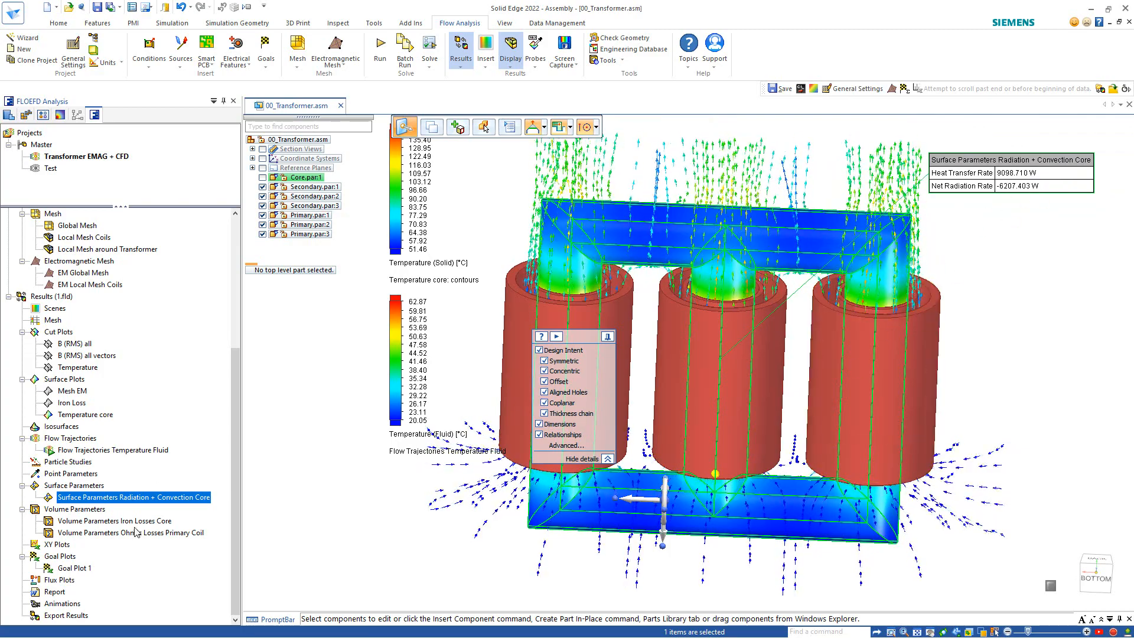
Show the Volume Parameters Iron Losses Core and Volume Parameters Ohmic Losses Primary Coil callouts.
click(124, 521)
right_click(124, 521)
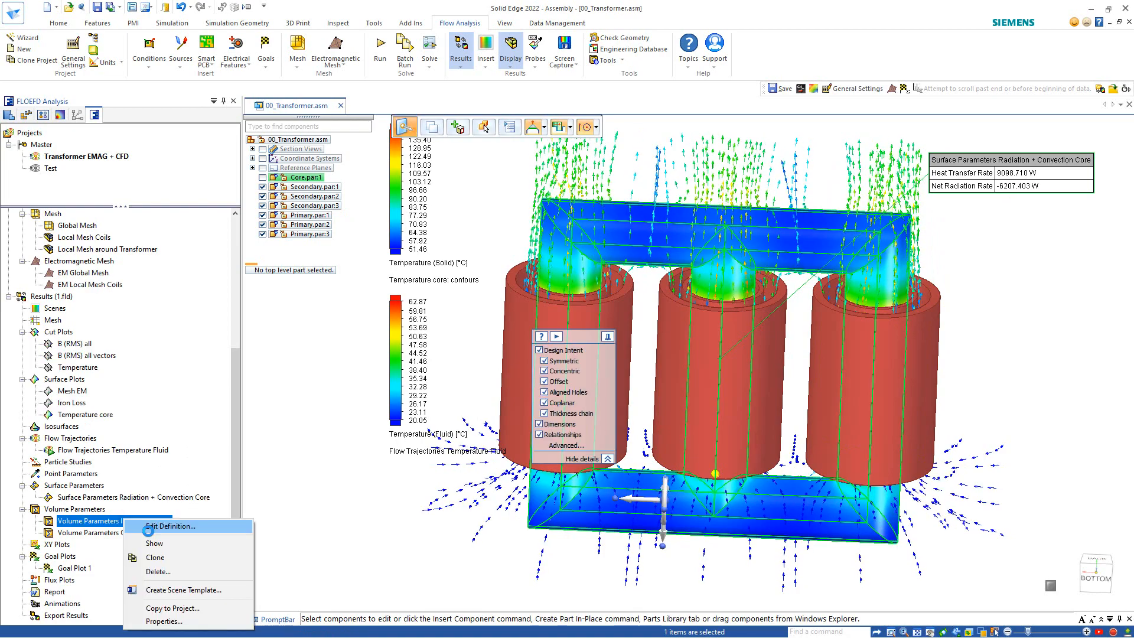
click(158, 545)
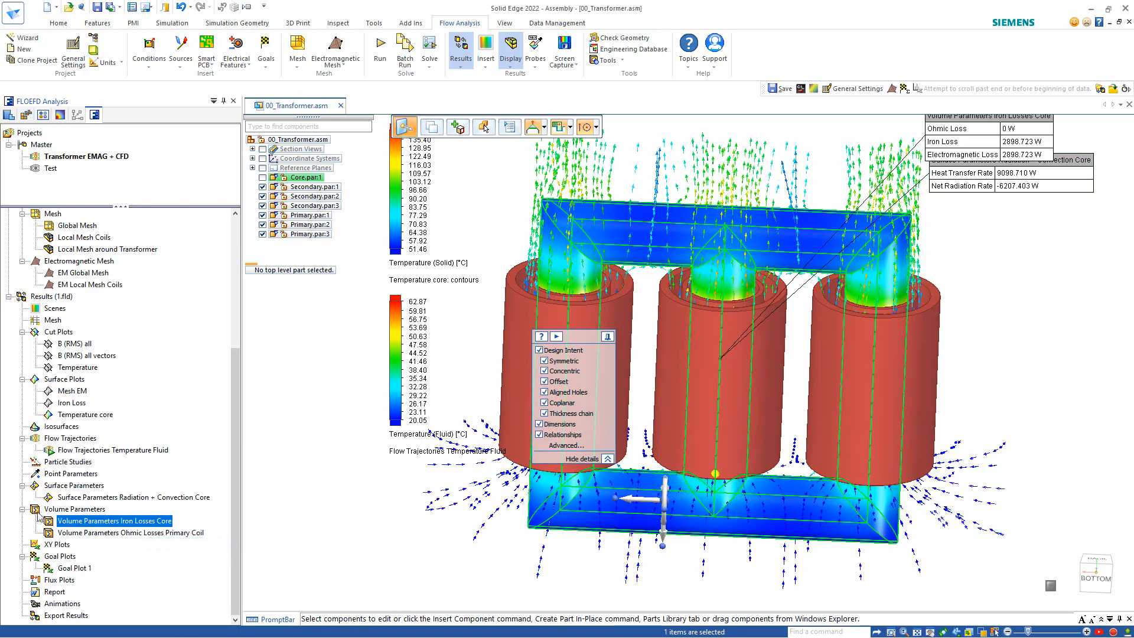
click(124, 533)
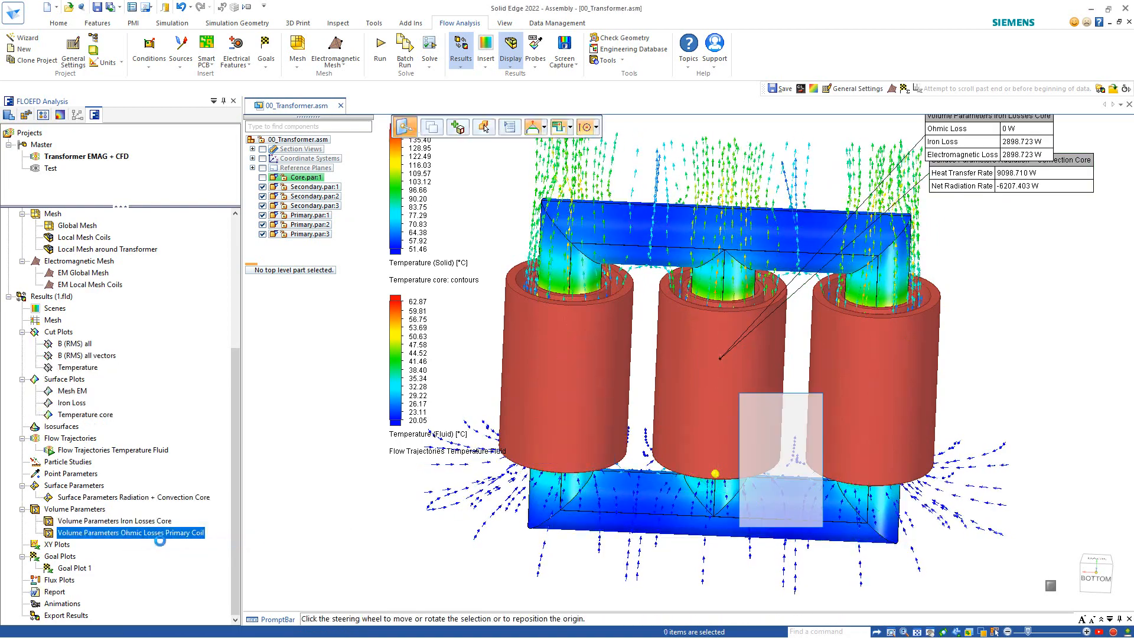
right_click(124, 533)
click(169, 449)
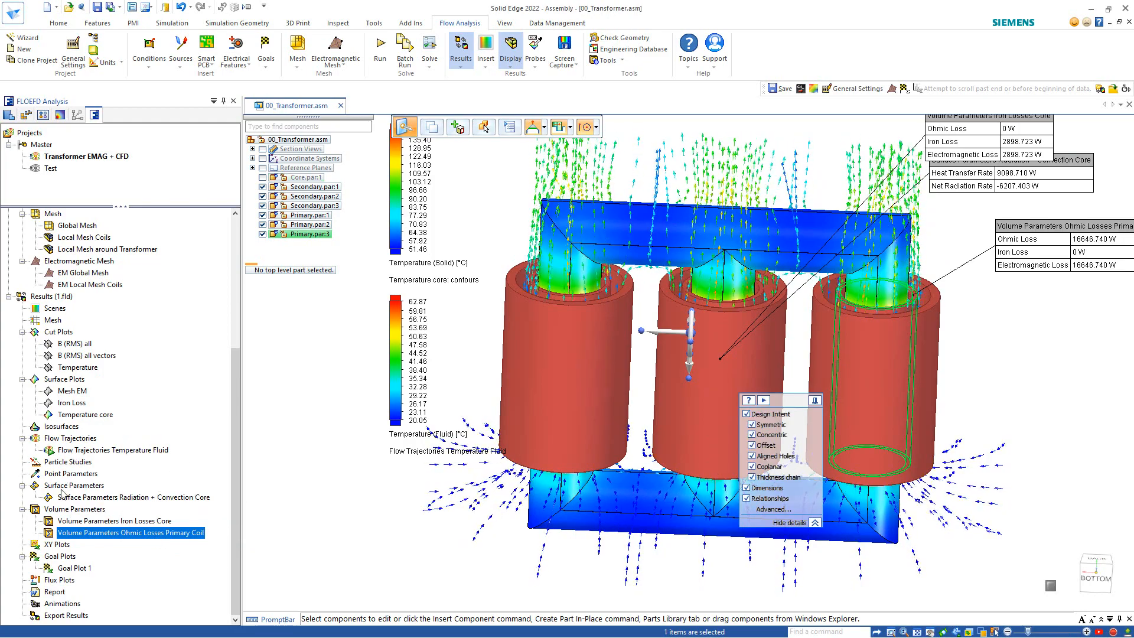
Hide the Flow Trajectories Temperature Fluid plot and space out the three parameter callouts around the transformer so none overlap.
right_click(74, 451)
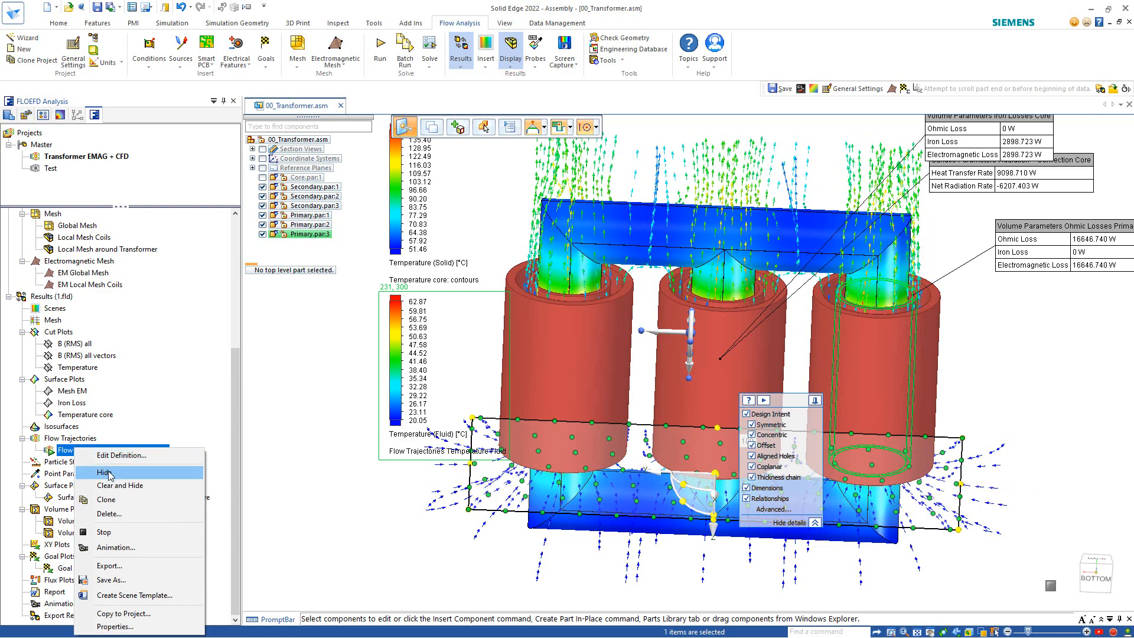
click(97, 473)
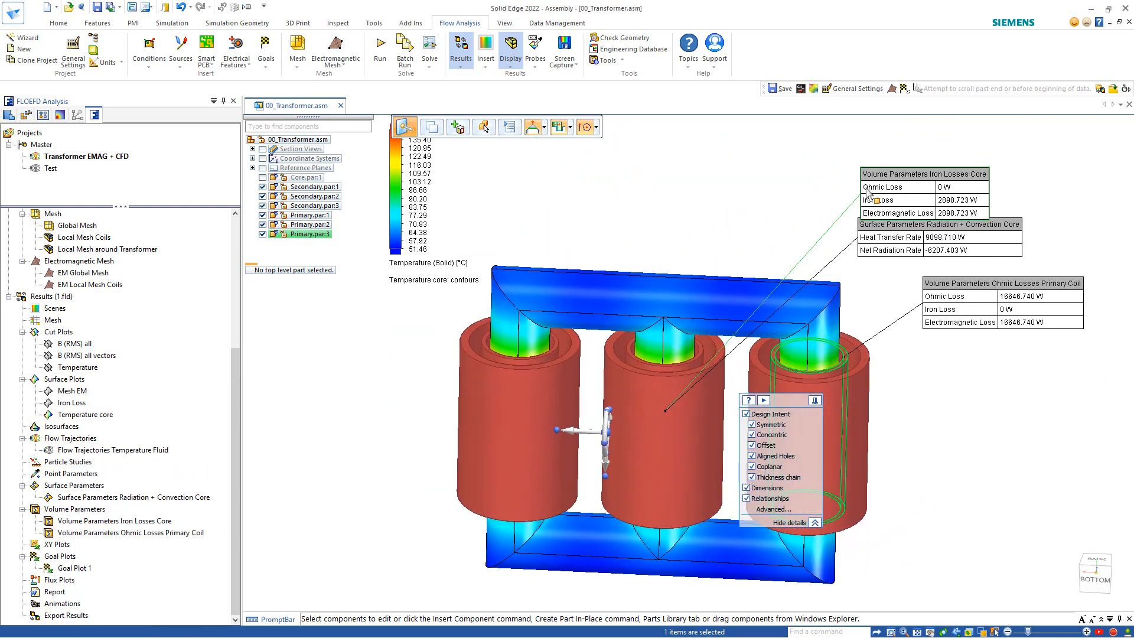
drag(870, 199, 727, 202)
click(989, 443)
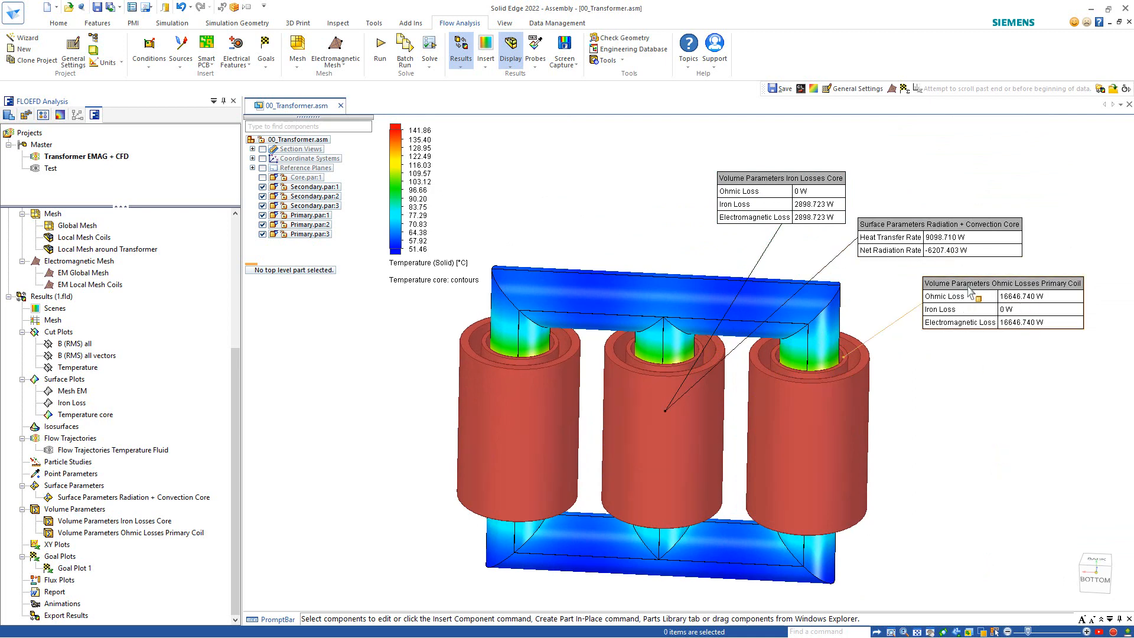
drag(969, 289, 953, 333)
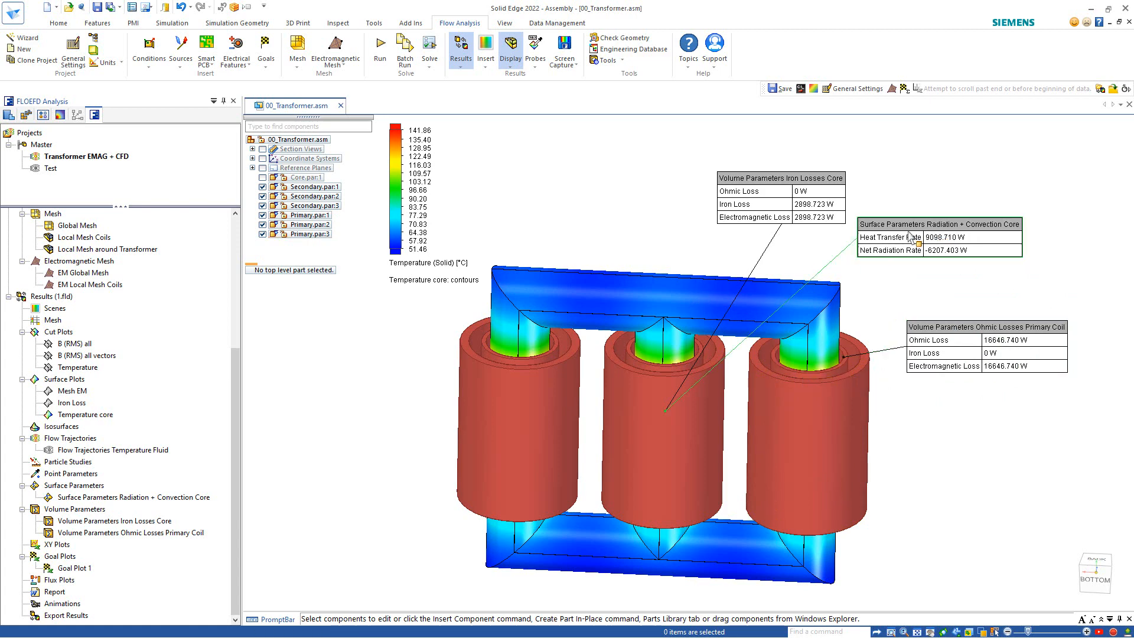
drag(931, 249, 935, 264)
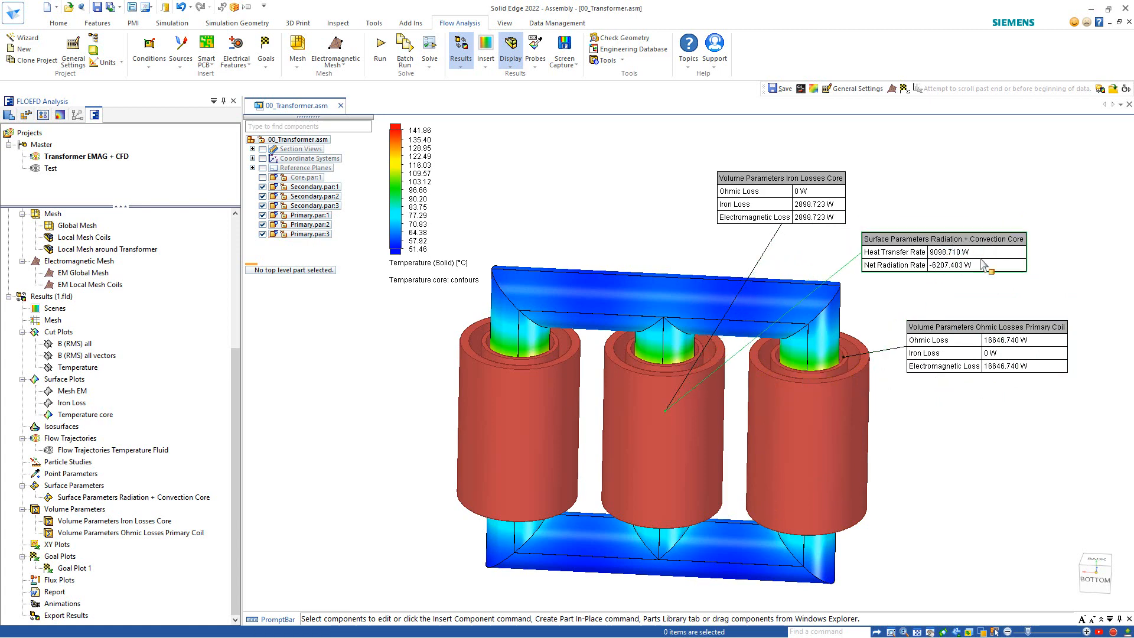
drag(780, 217, 794, 194)
drag(942, 246, 943, 243)
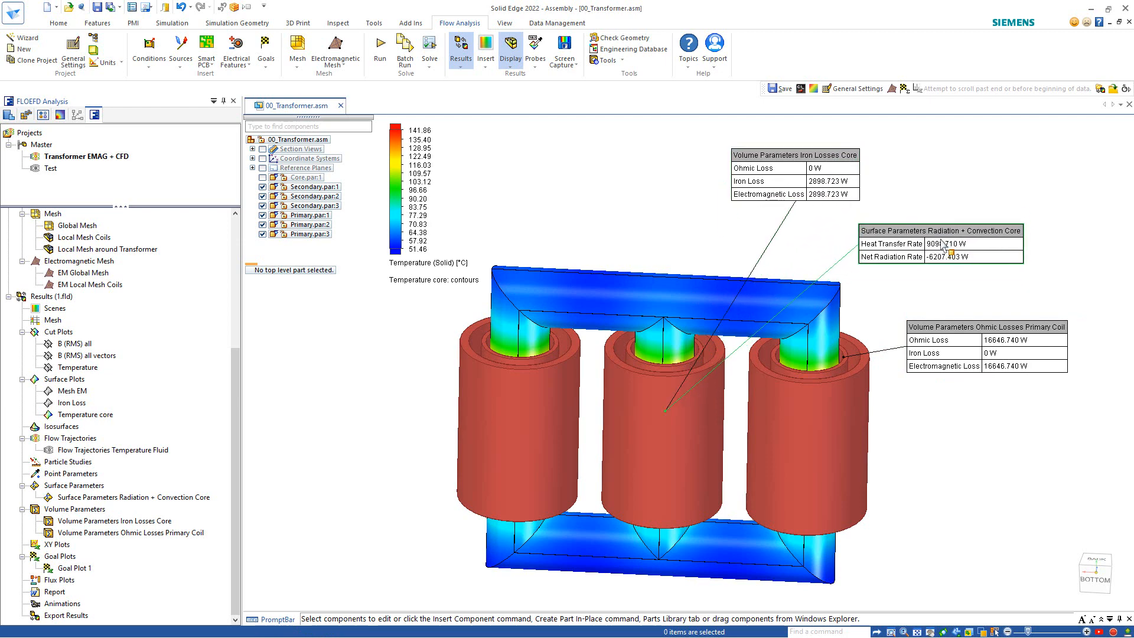